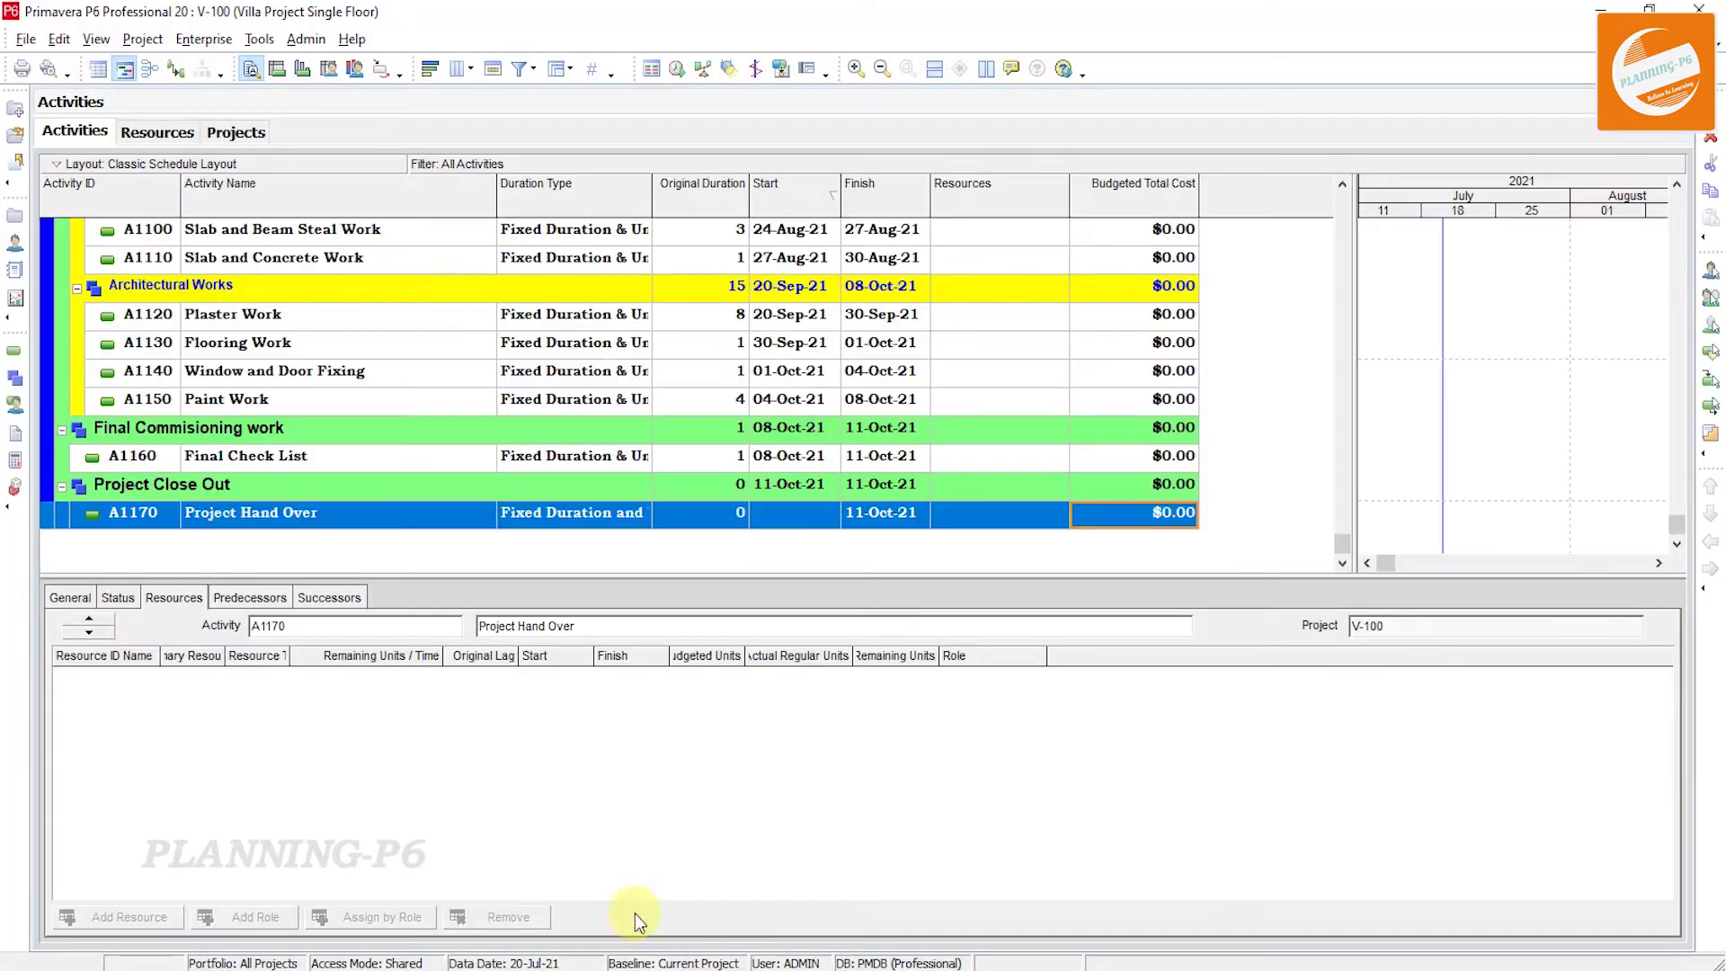
scroll(411, 419, up, 3)
scroll(404, 384, up, 3)
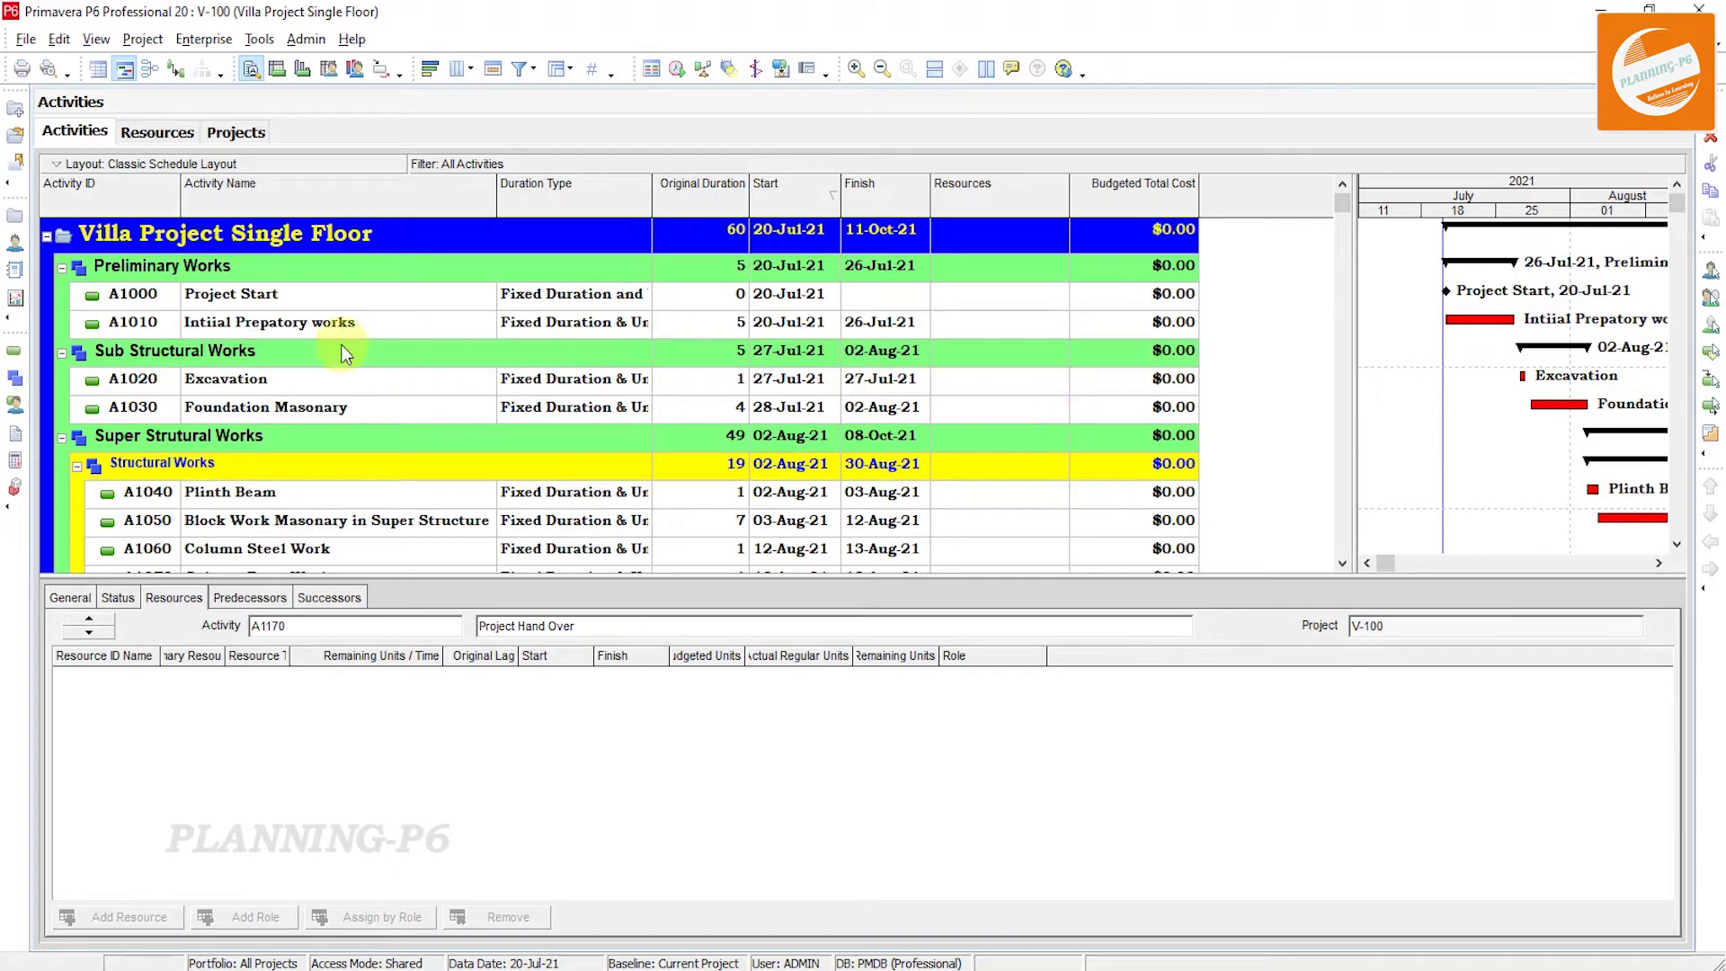
Add a new resource V-0 under E&C Resources and name it Cost.
click(14, 245)
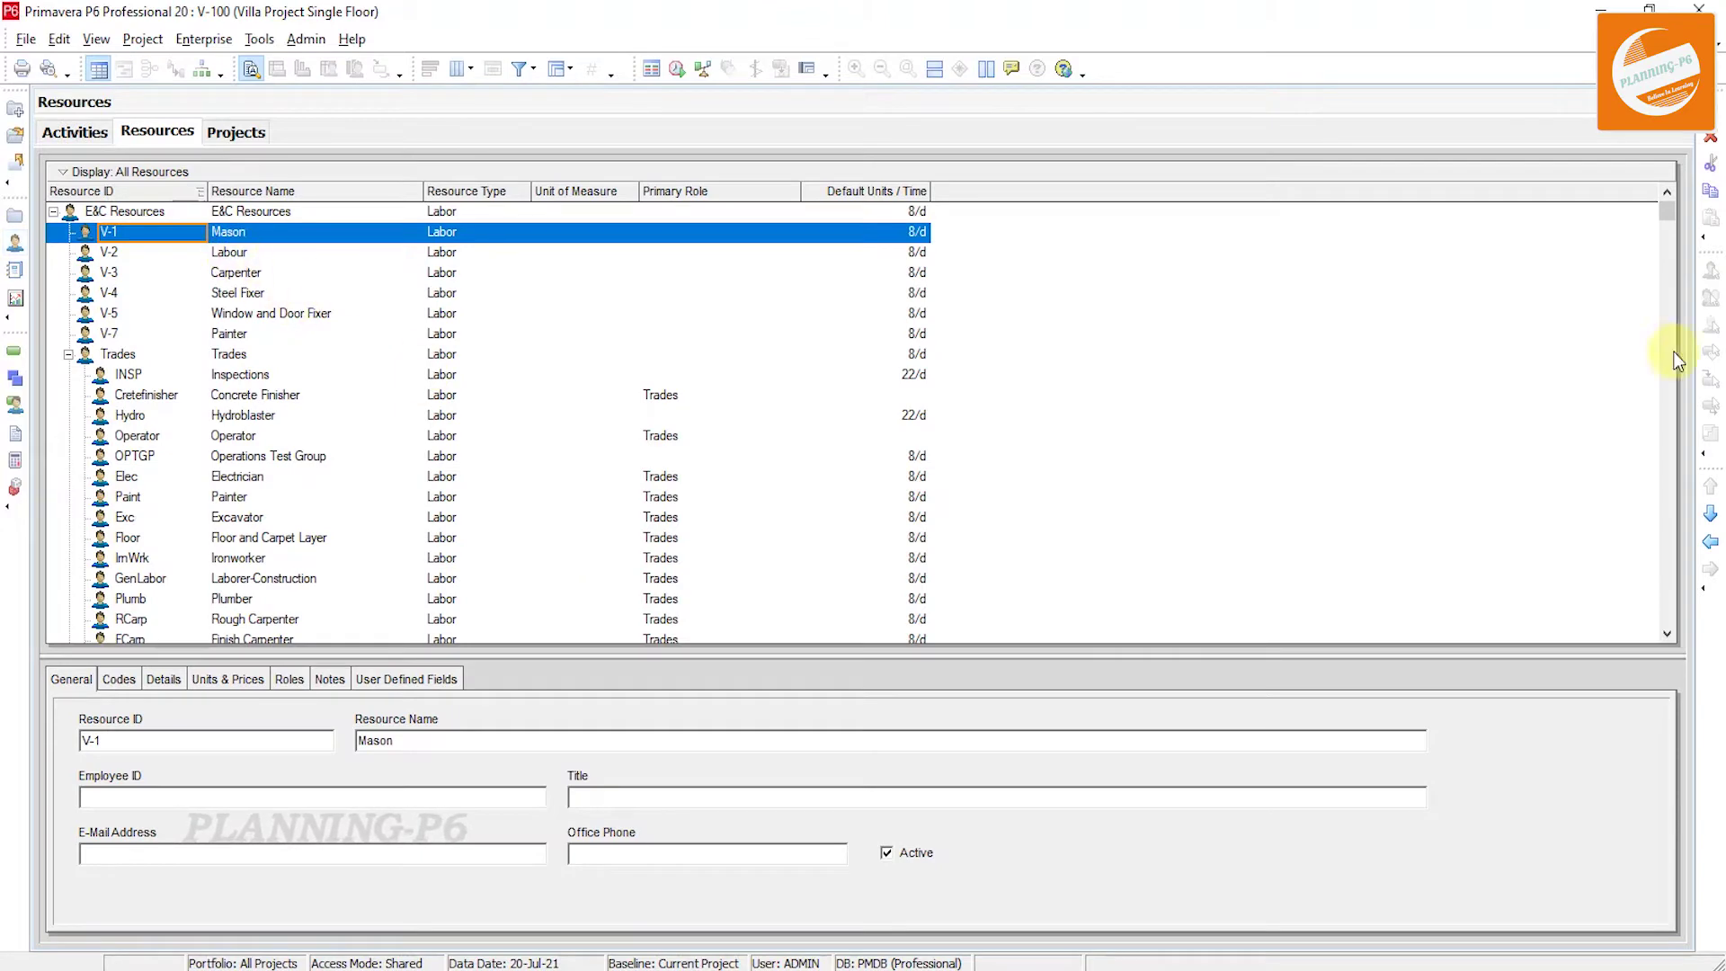
click(1707, 140)
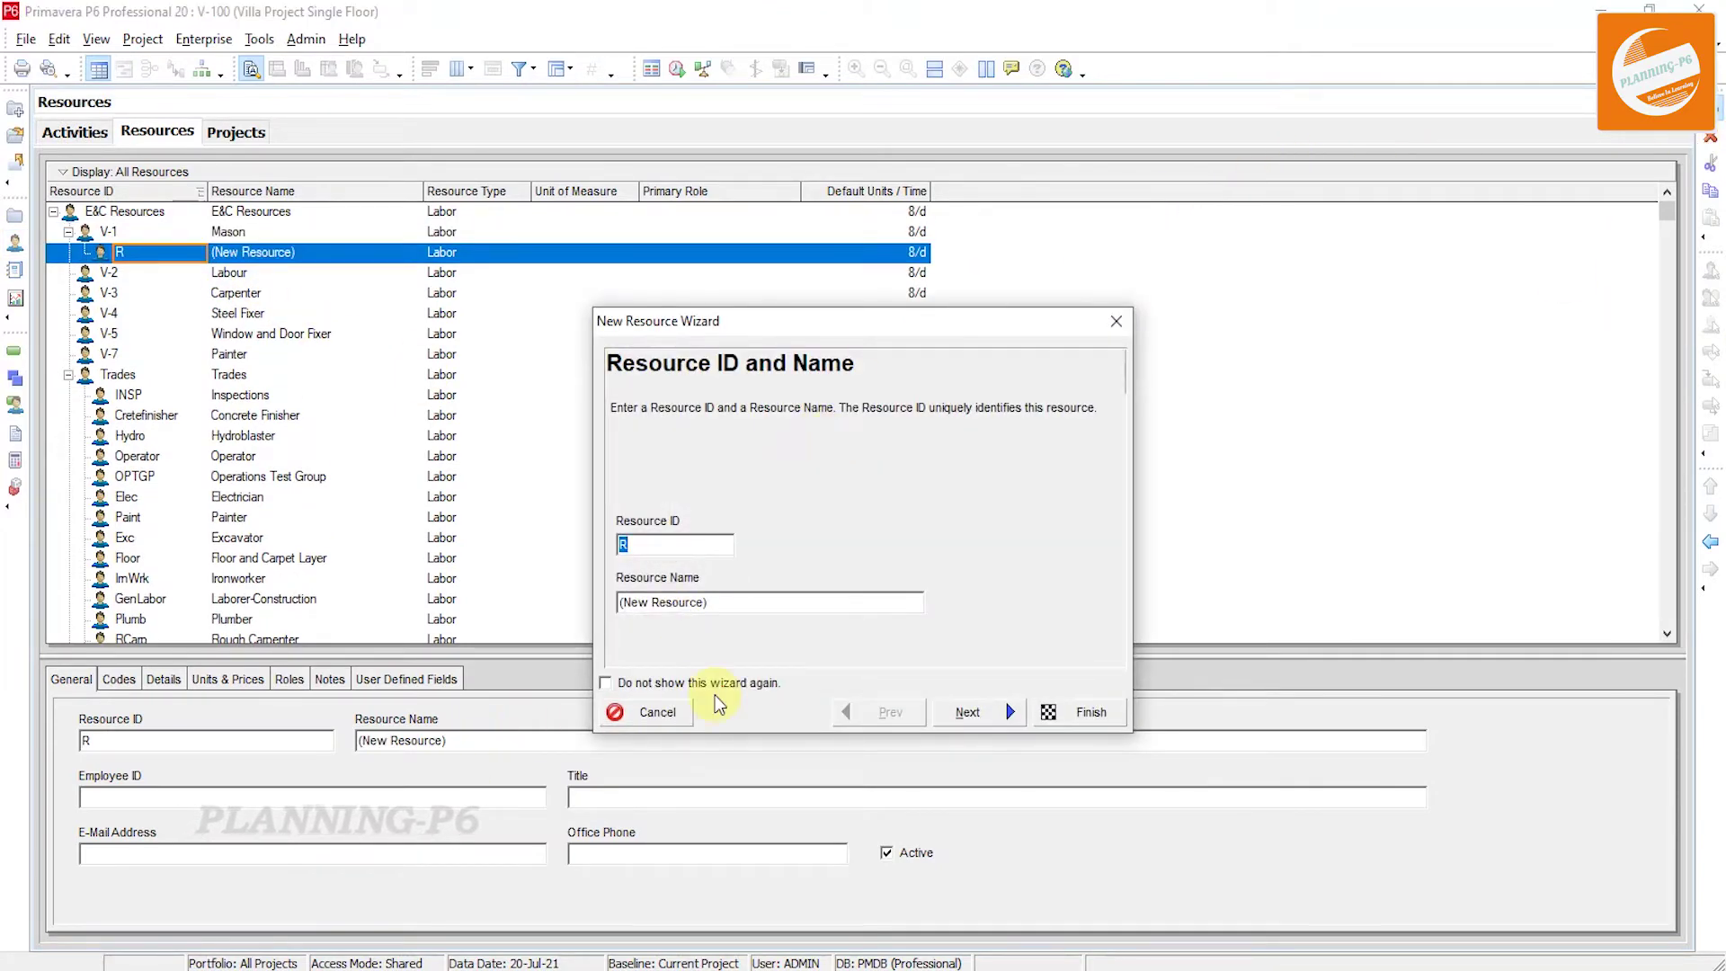
text(V-0)
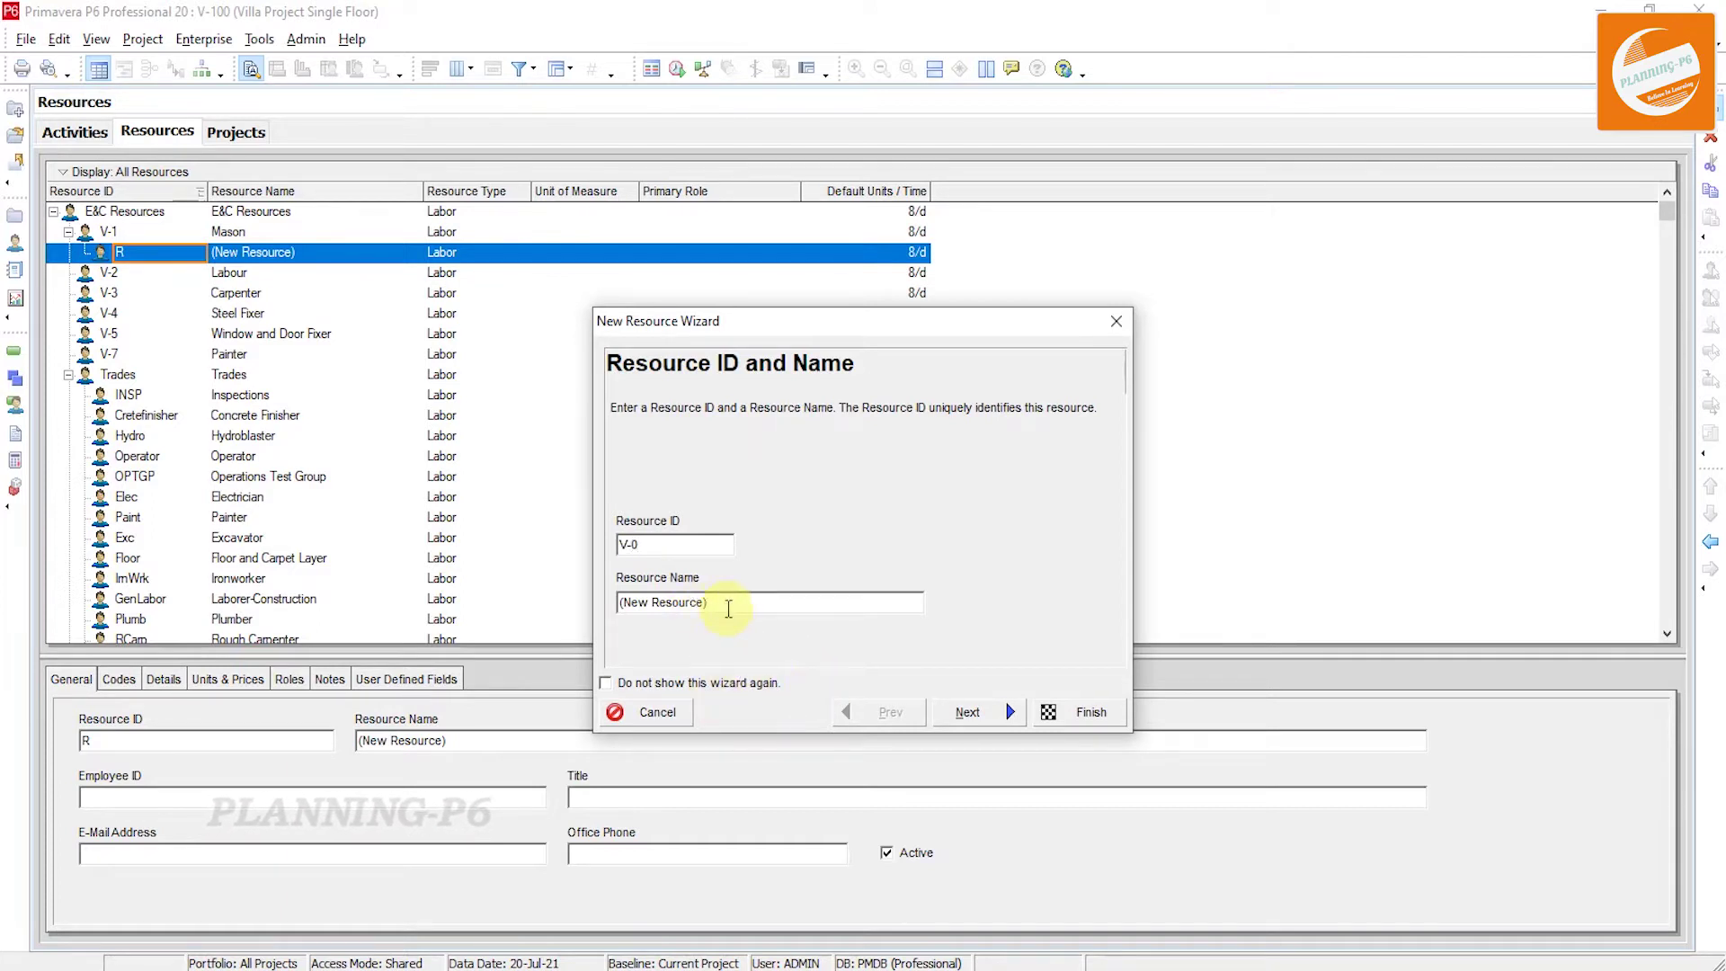
drag(718, 602, 562, 605)
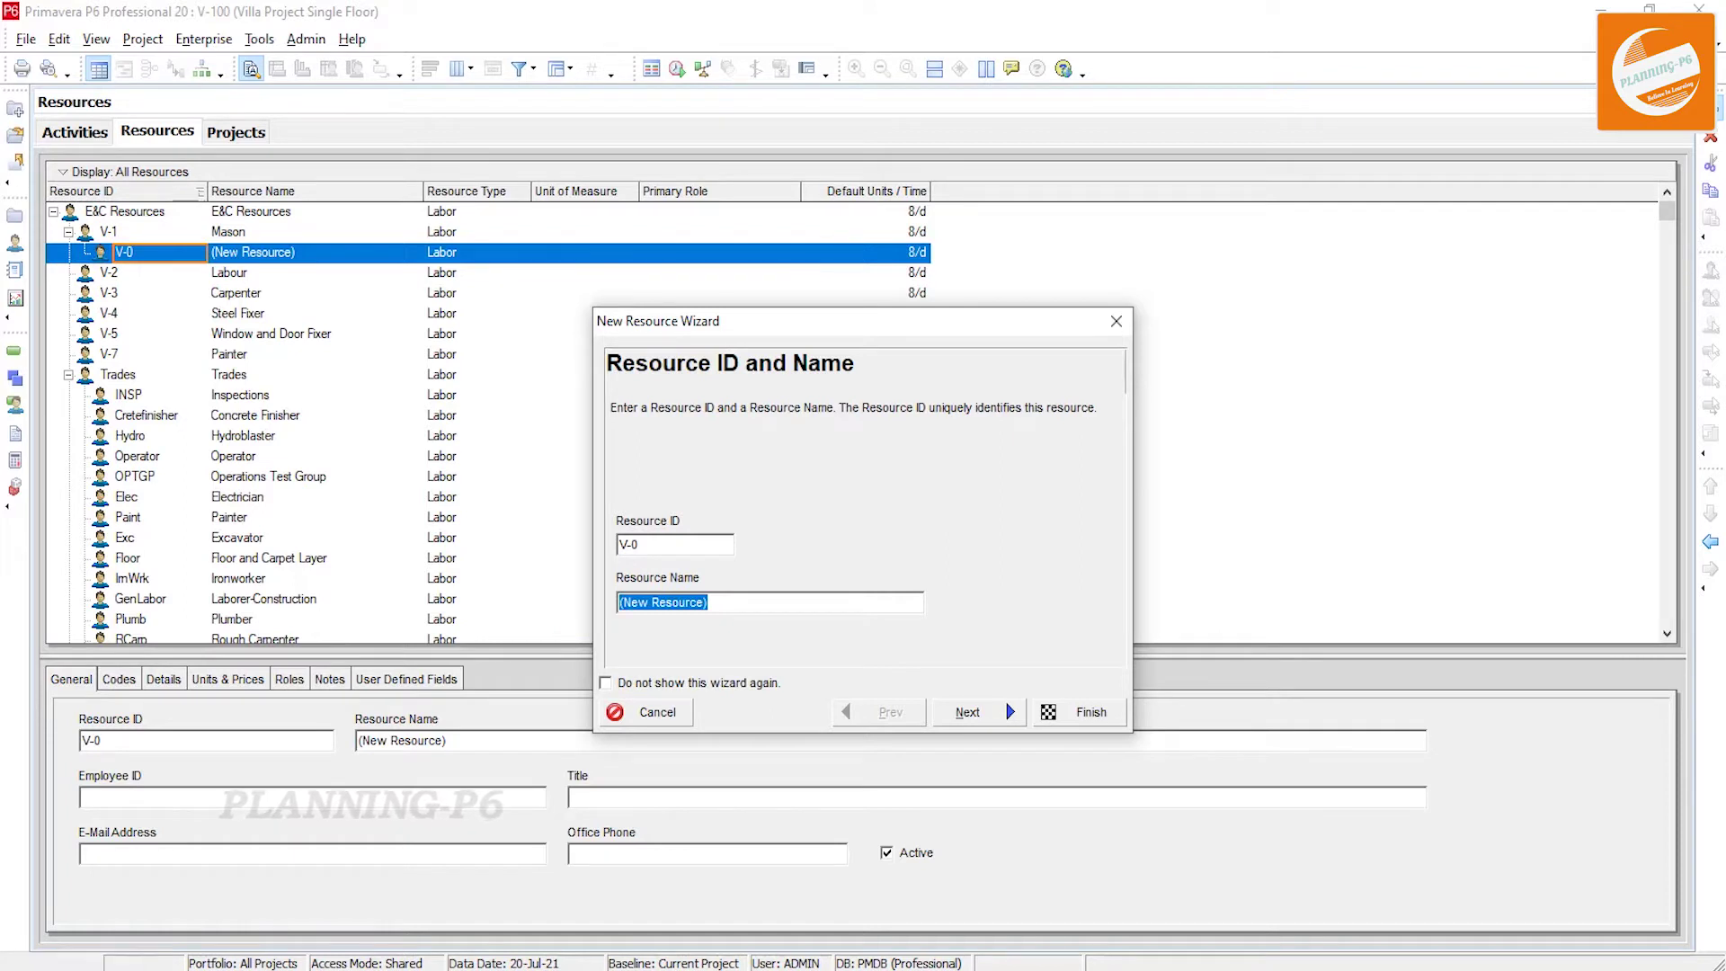
text(Cost)
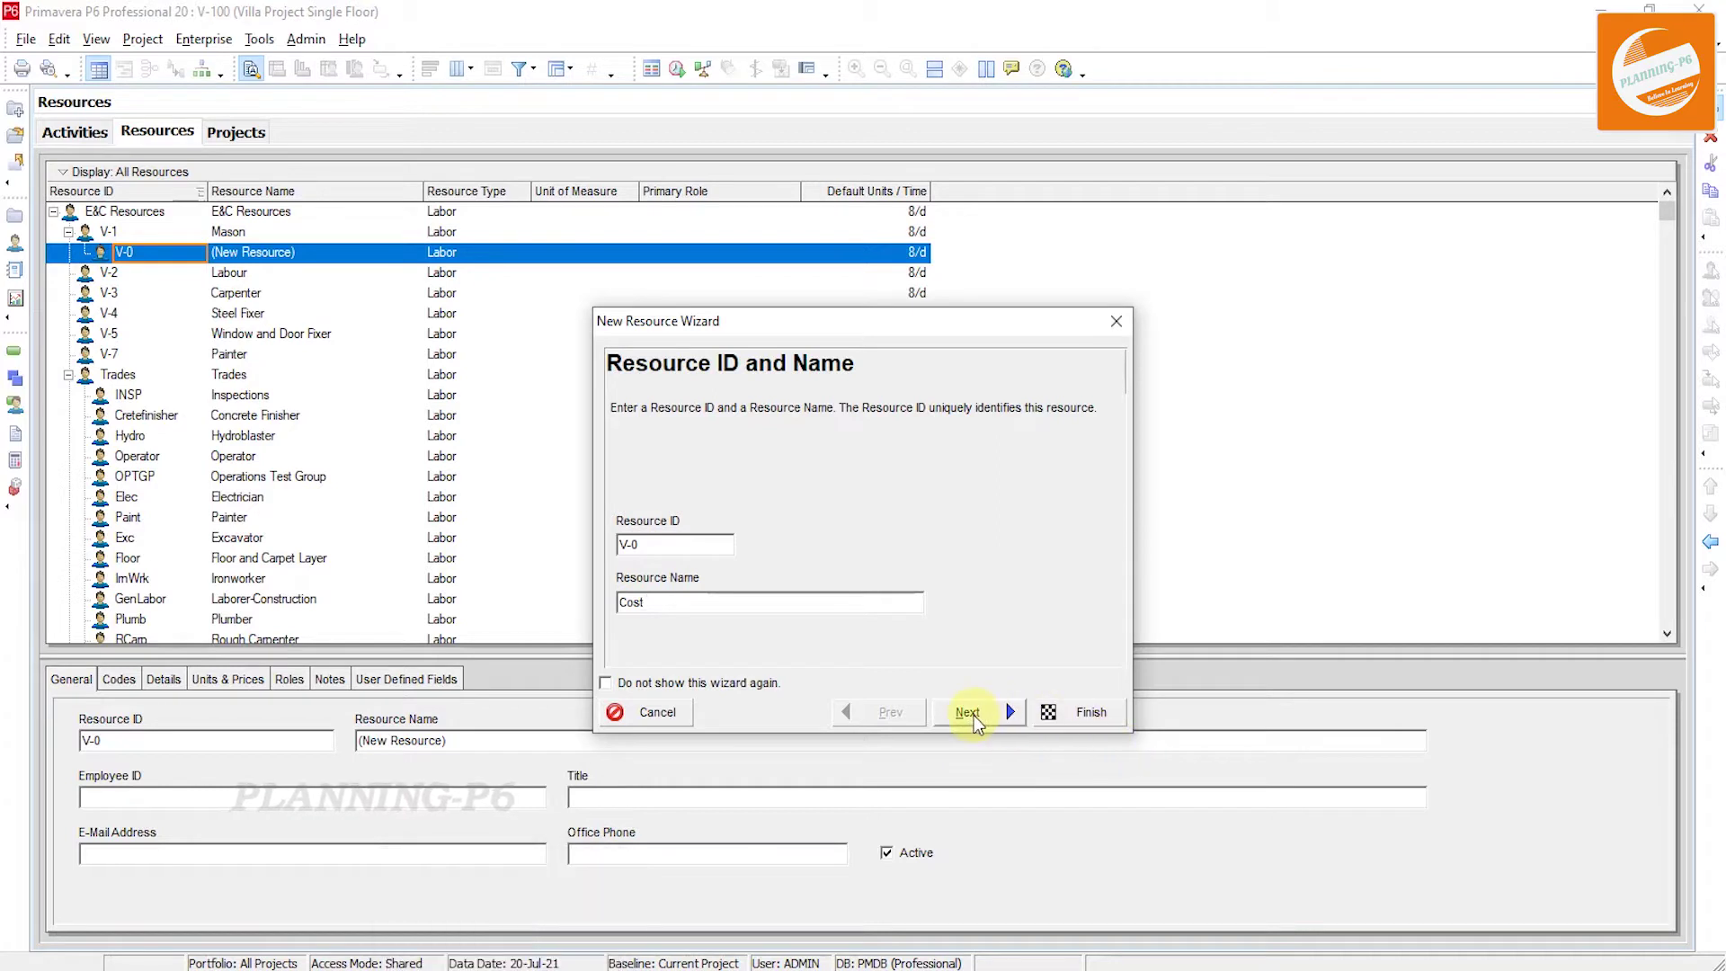
Make V-0 Cost a Material resource with $ as its unit of measure.
click(975, 714)
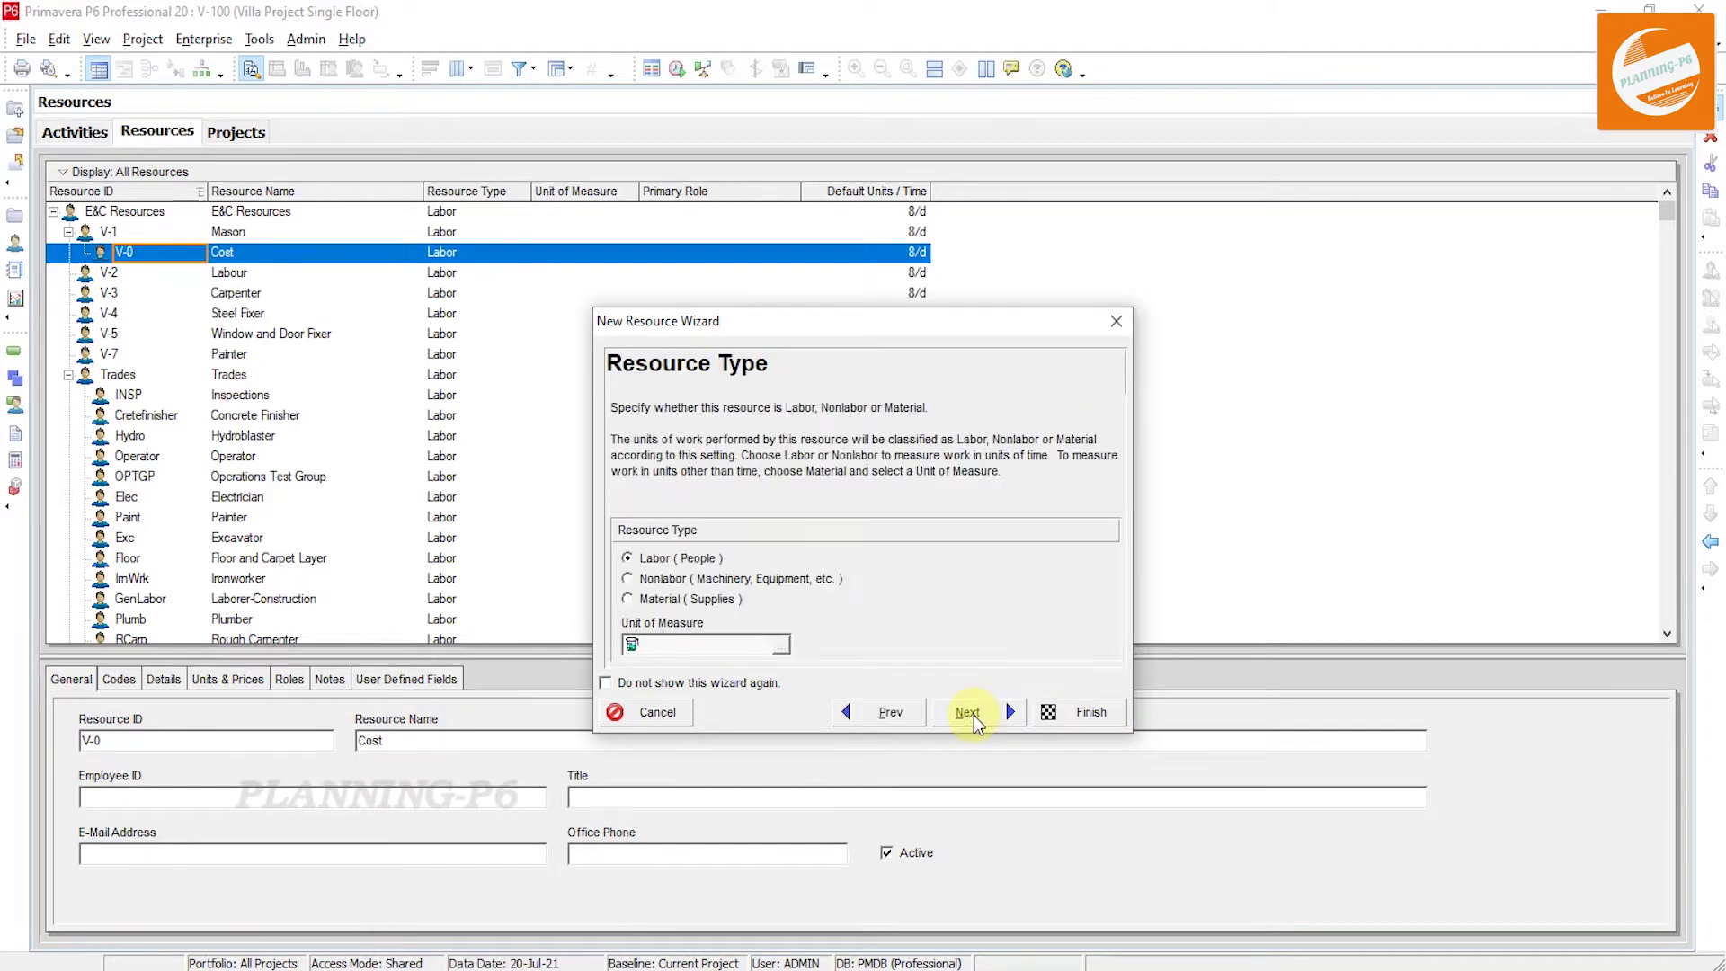
click(706, 614)
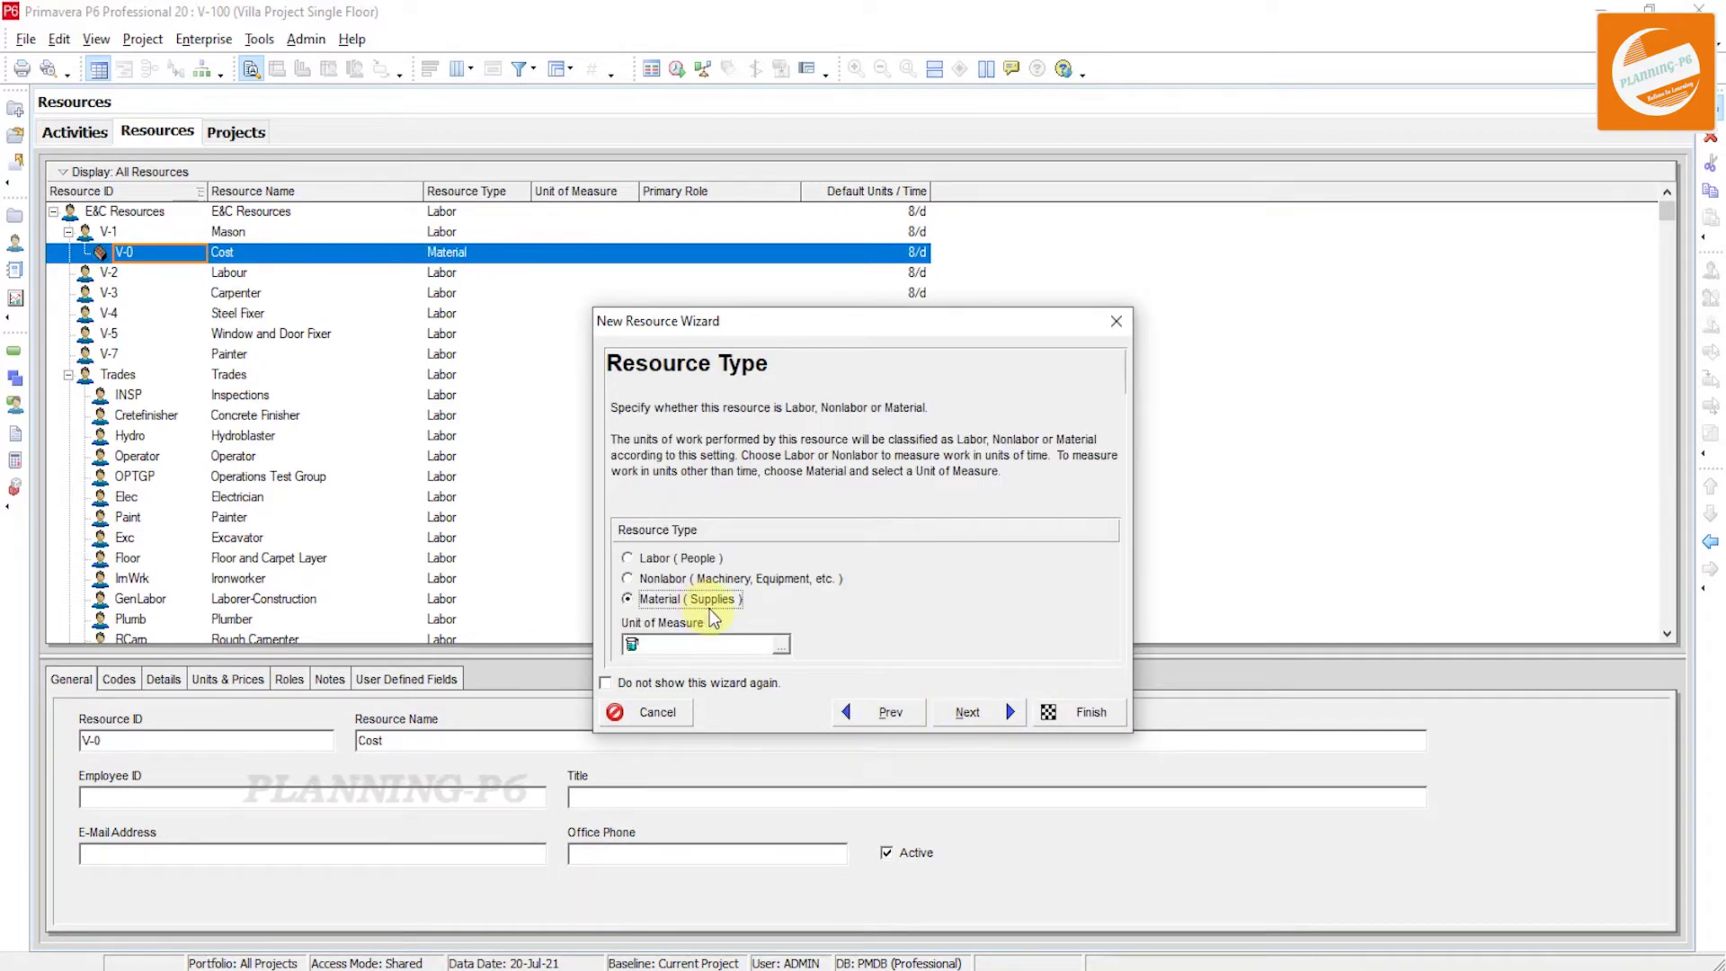
click(782, 647)
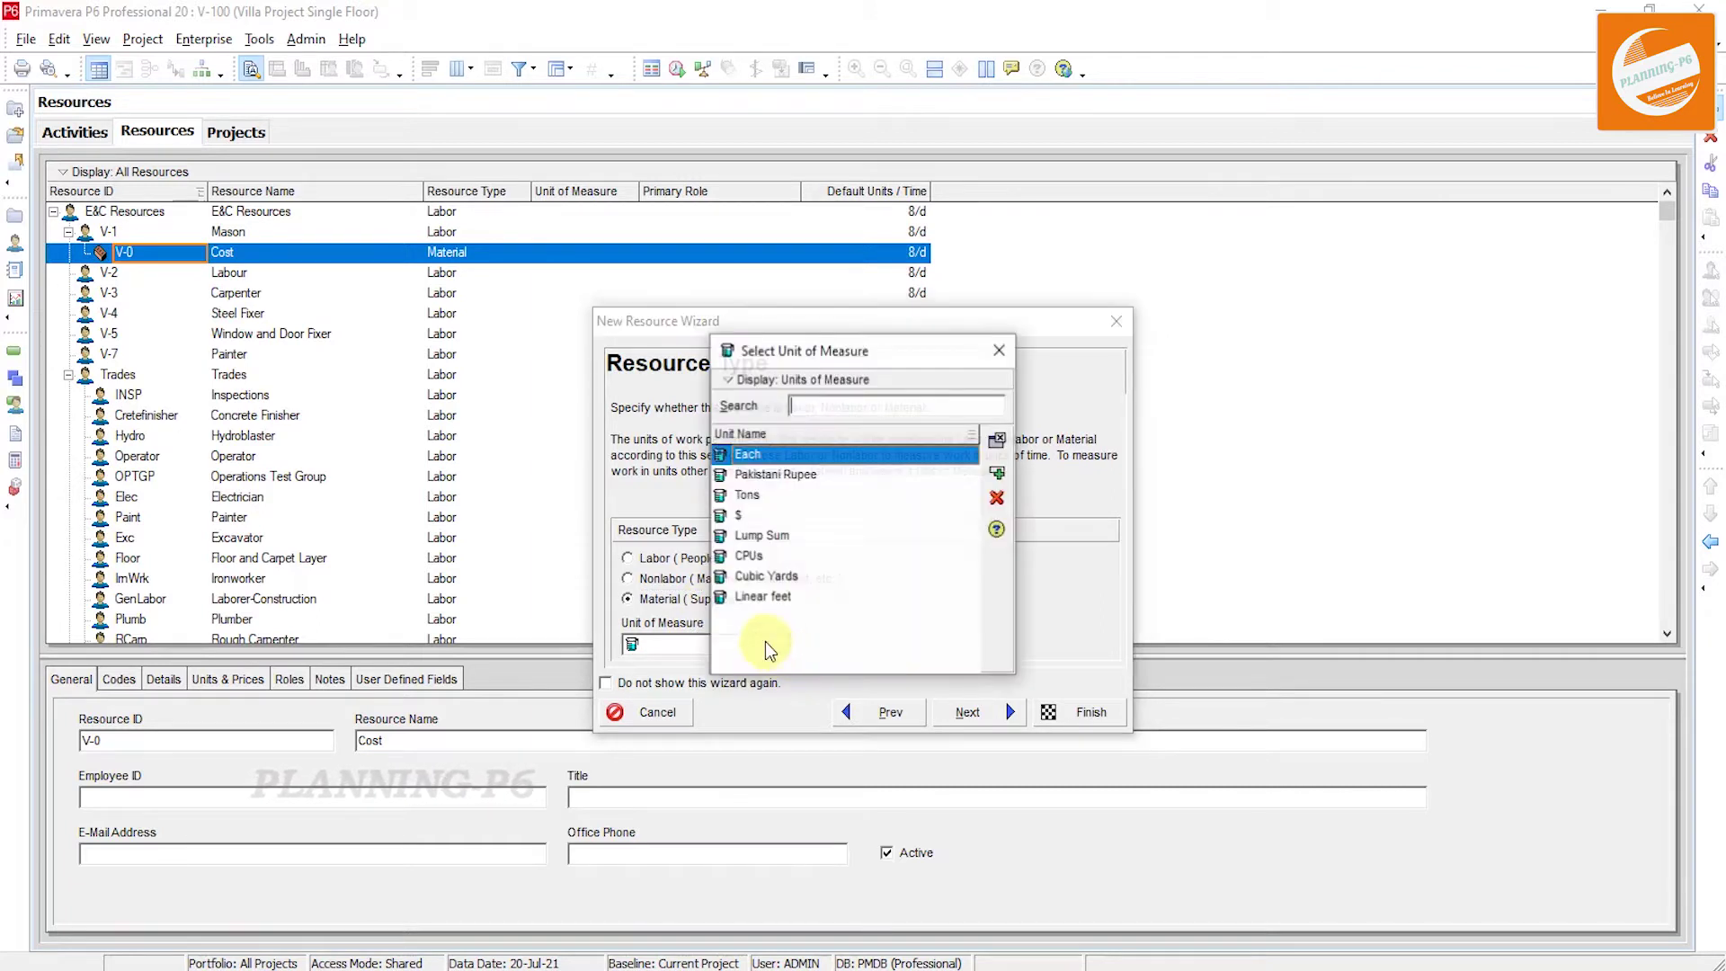
click(746, 521)
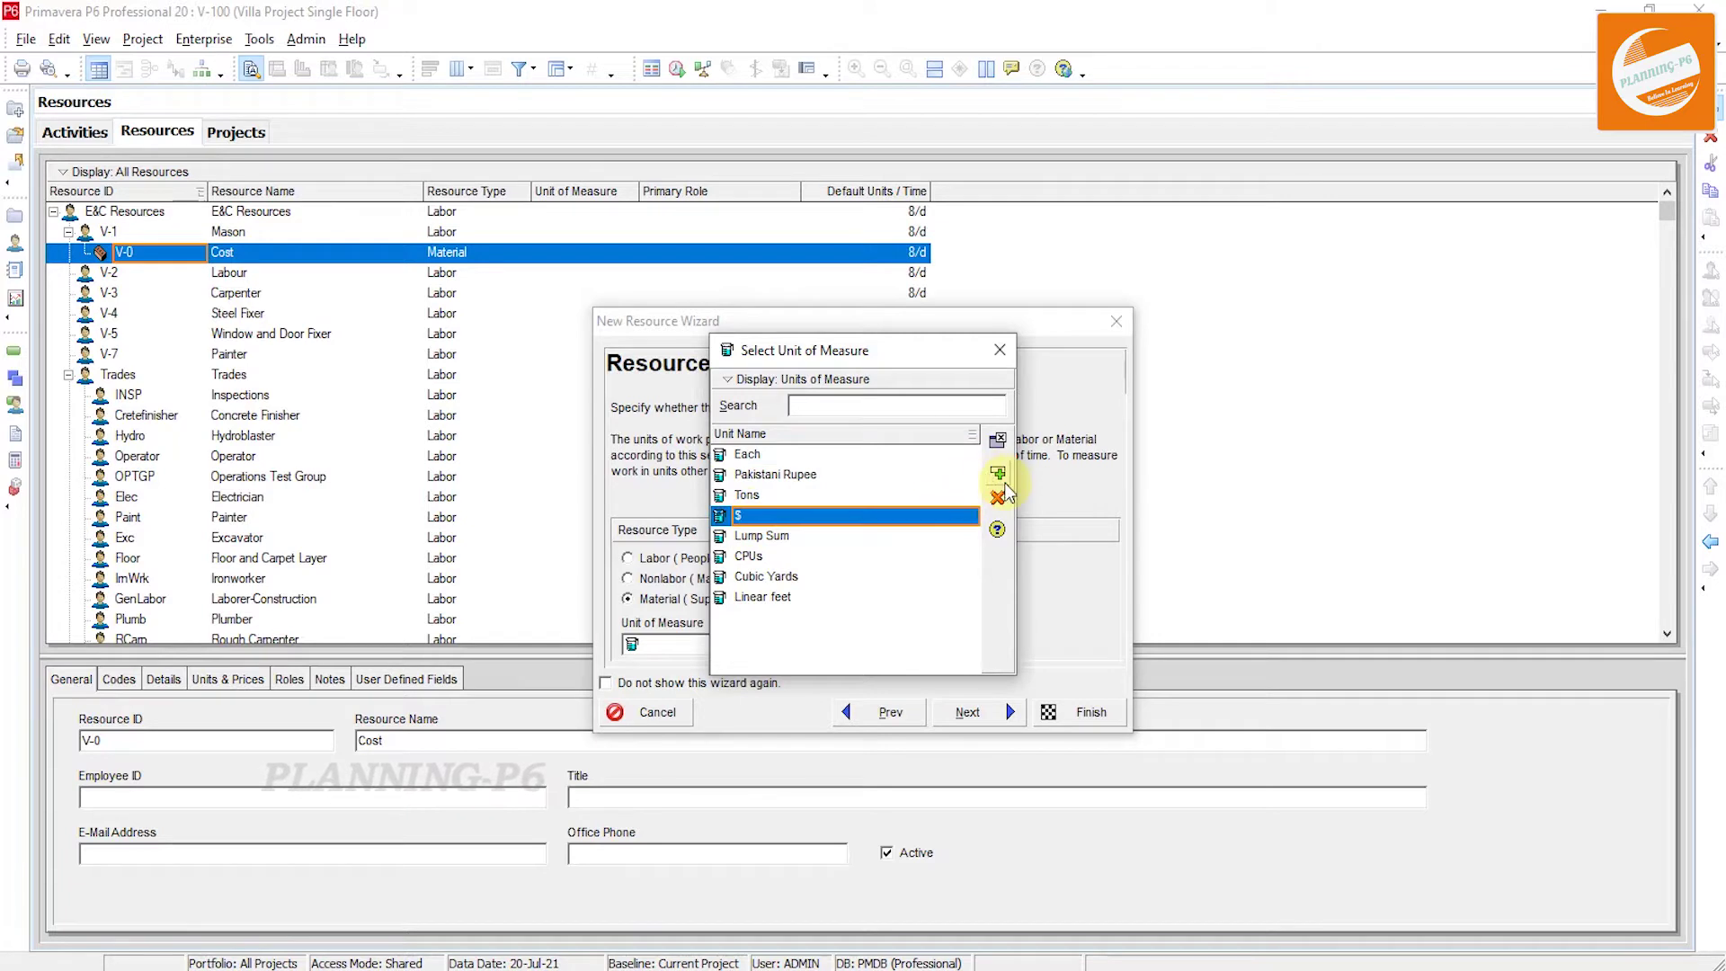
click(998, 475)
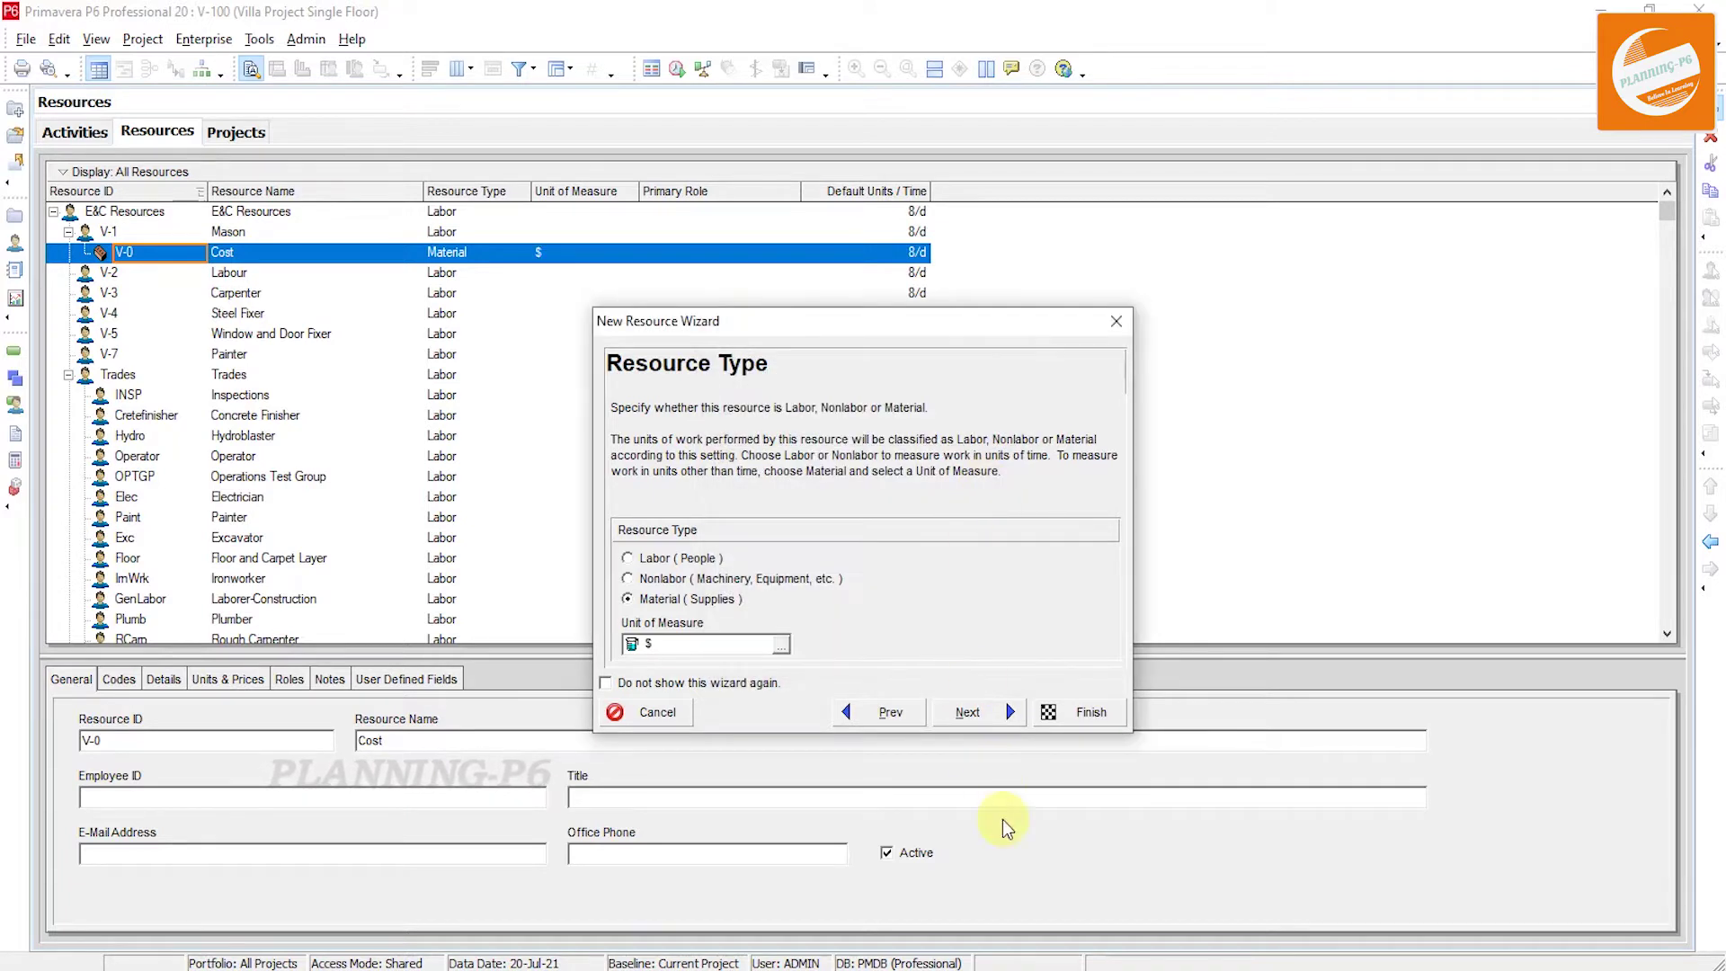
Set the Cost resource's Price/Unit to 1.
click(991, 715)
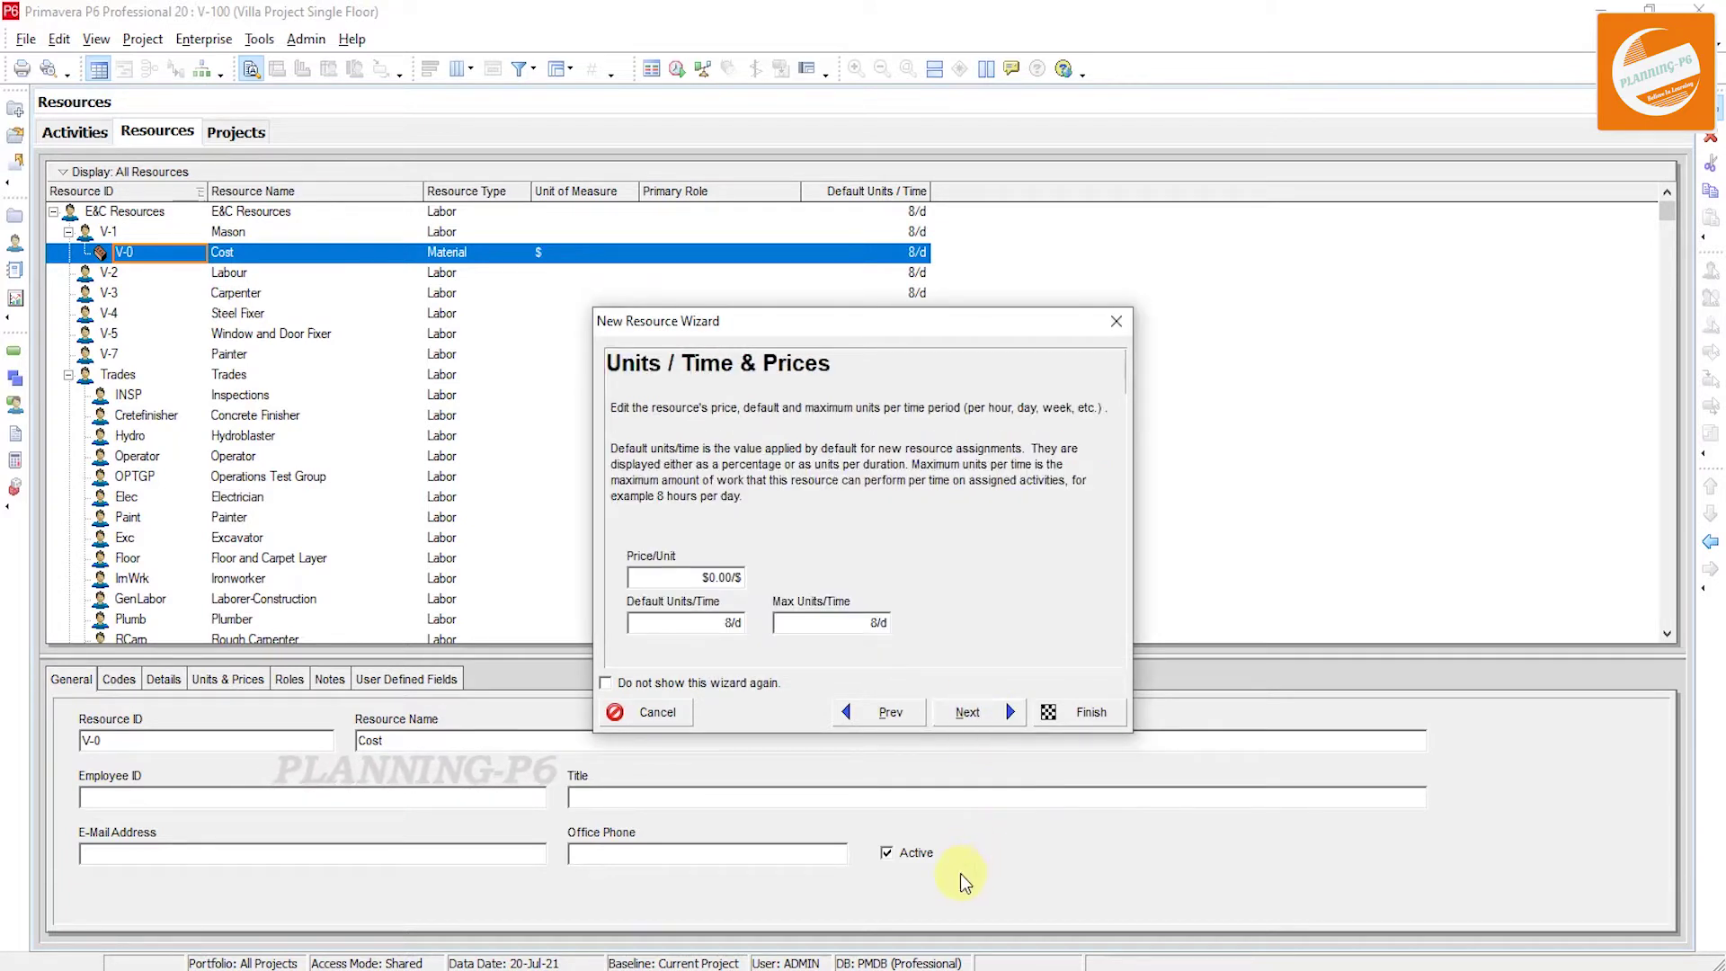
click(716, 577)
double_click(662, 580)
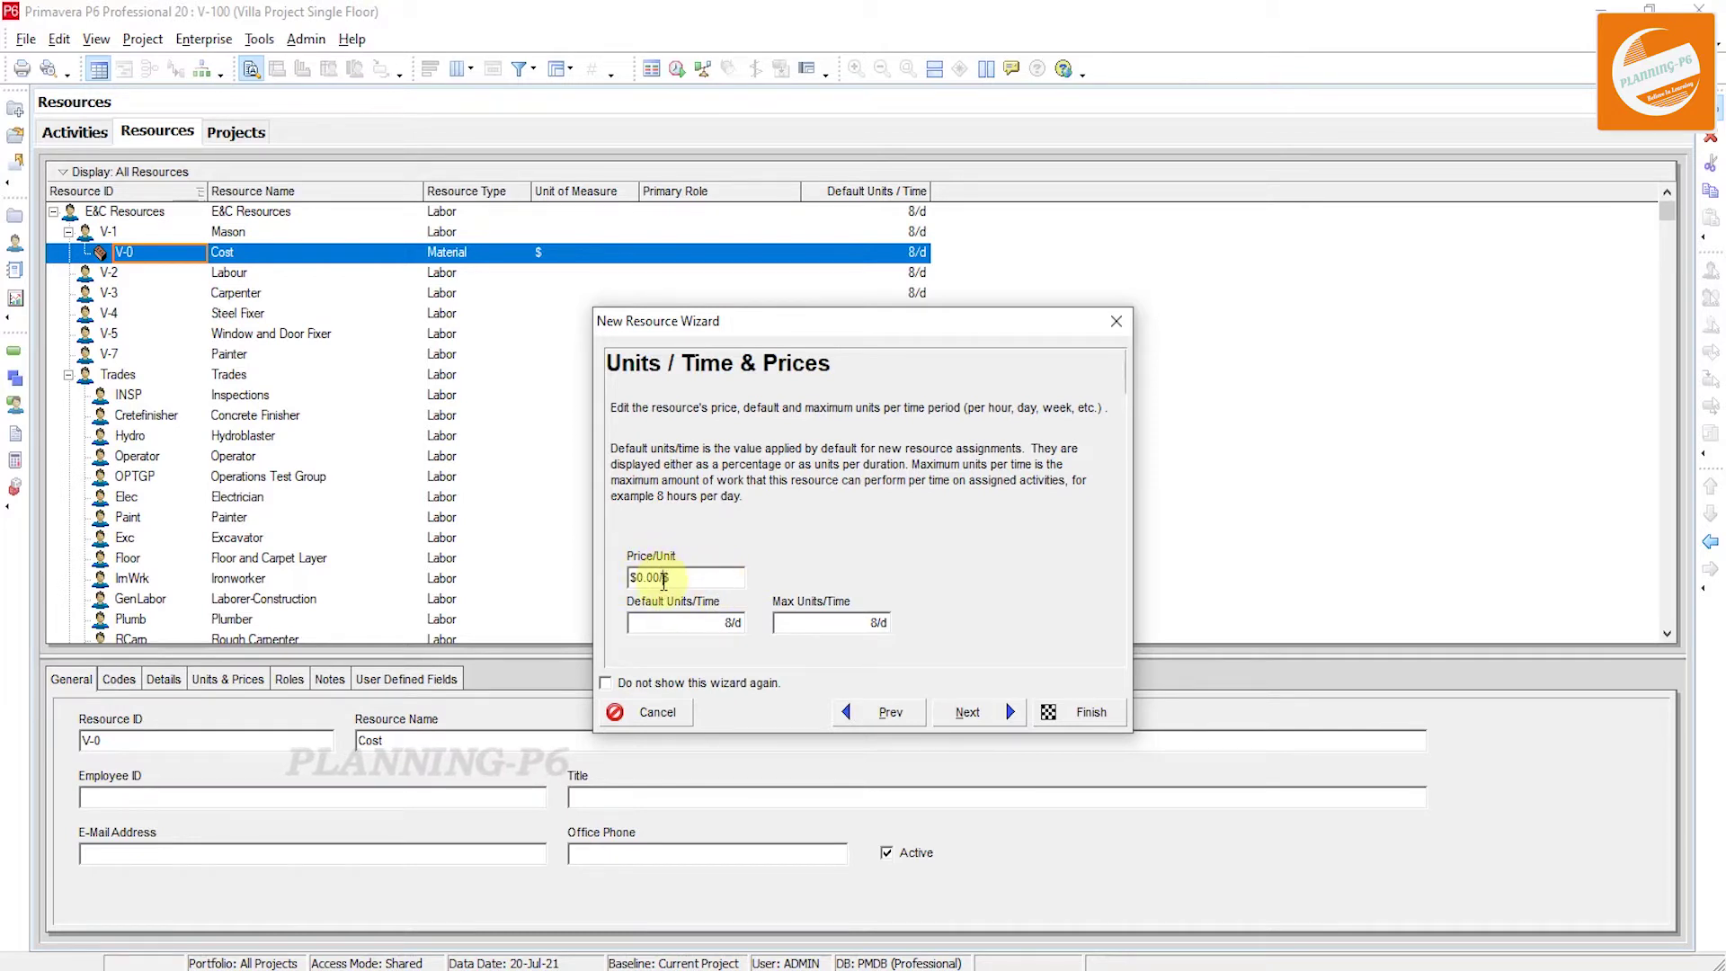
key(BackSpace)
key(BackSpace)
key(BackSpace)
key(BackSpace)
text(1)
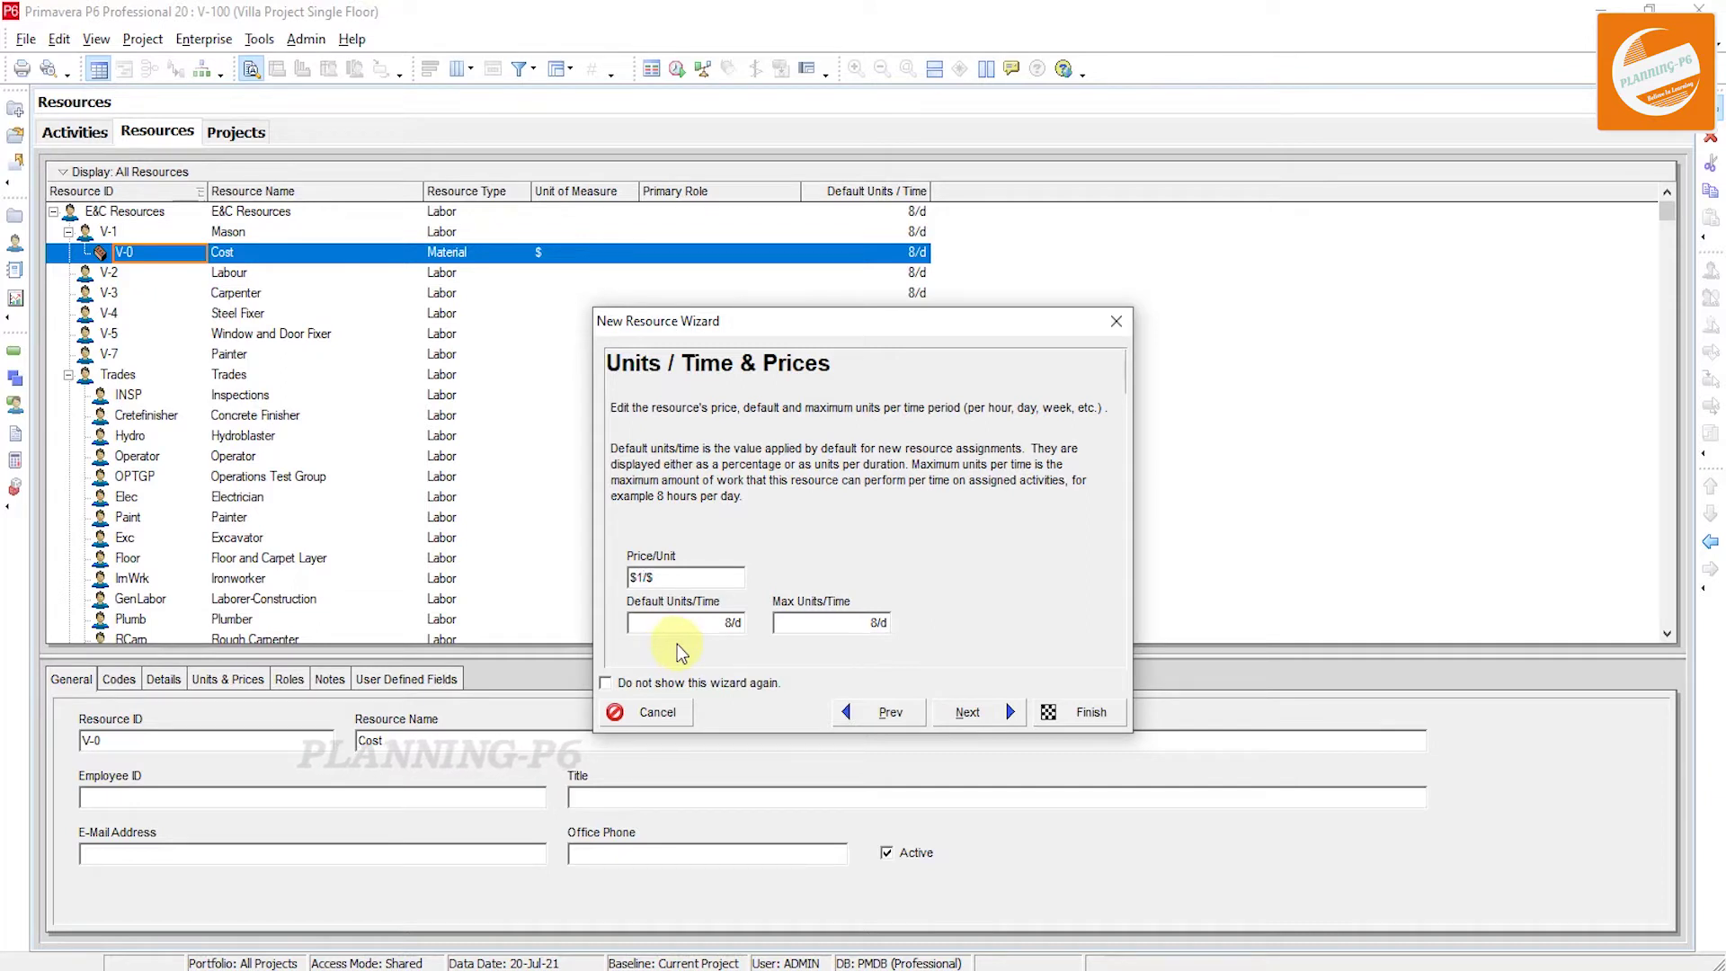
Accept the remaining wizard defaults and finish creating the Cost resource.
click(998, 708)
click(1001, 715)
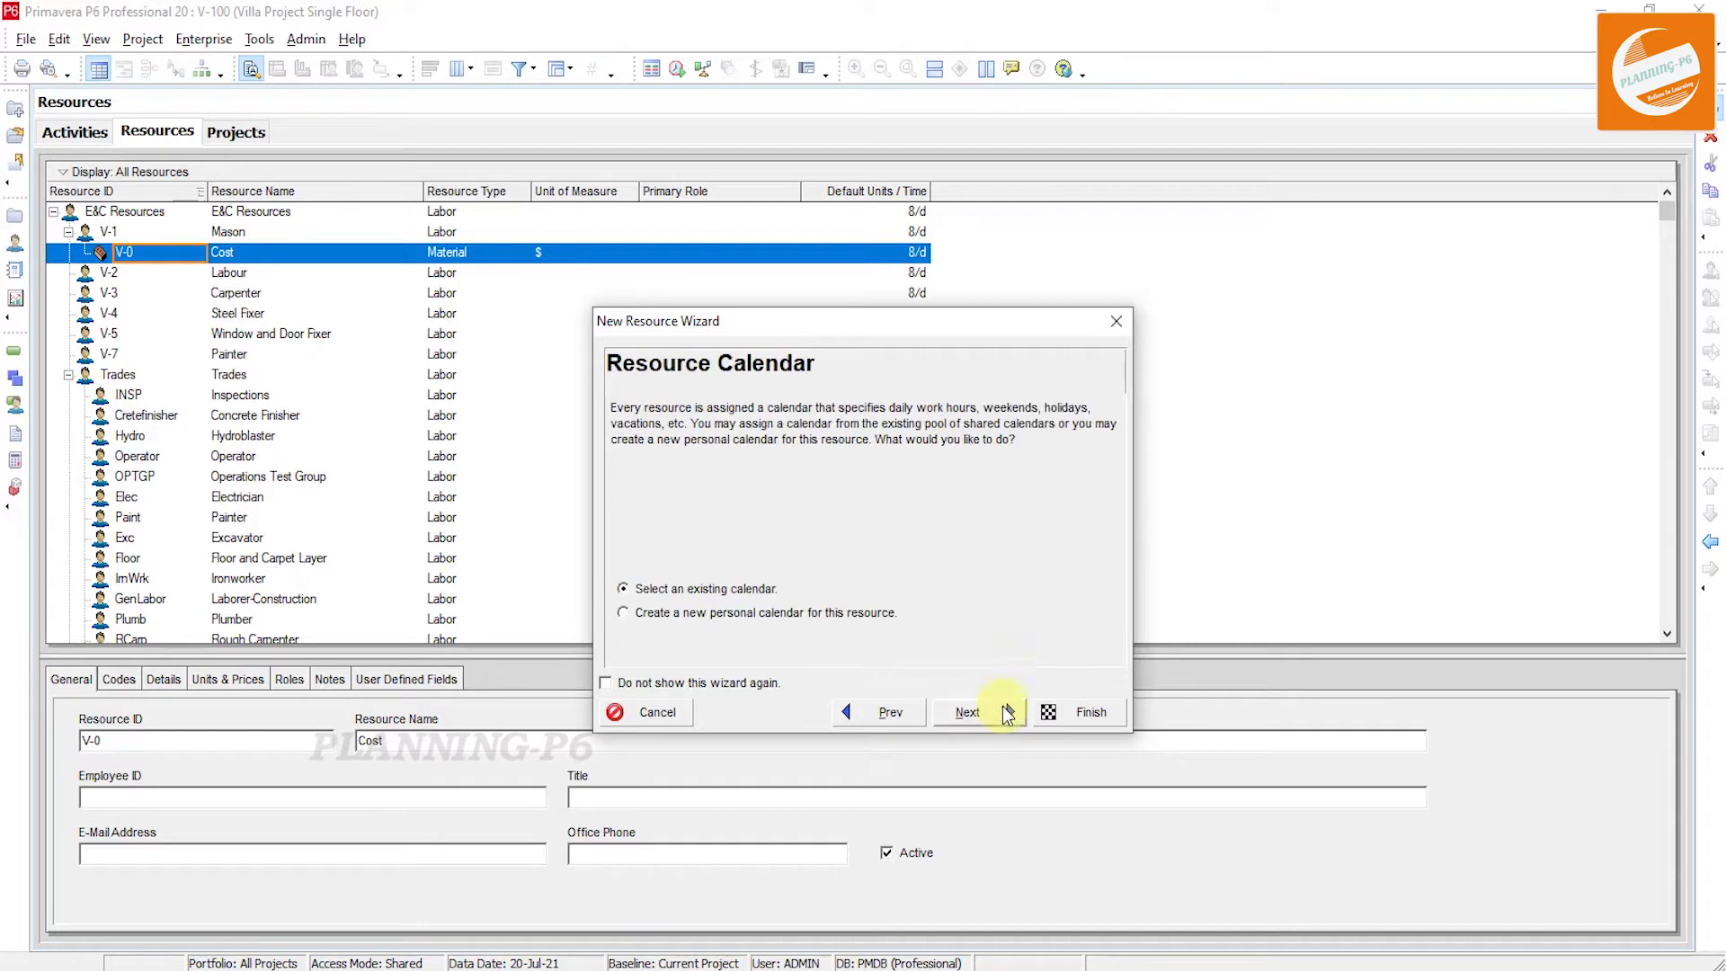
click(964, 718)
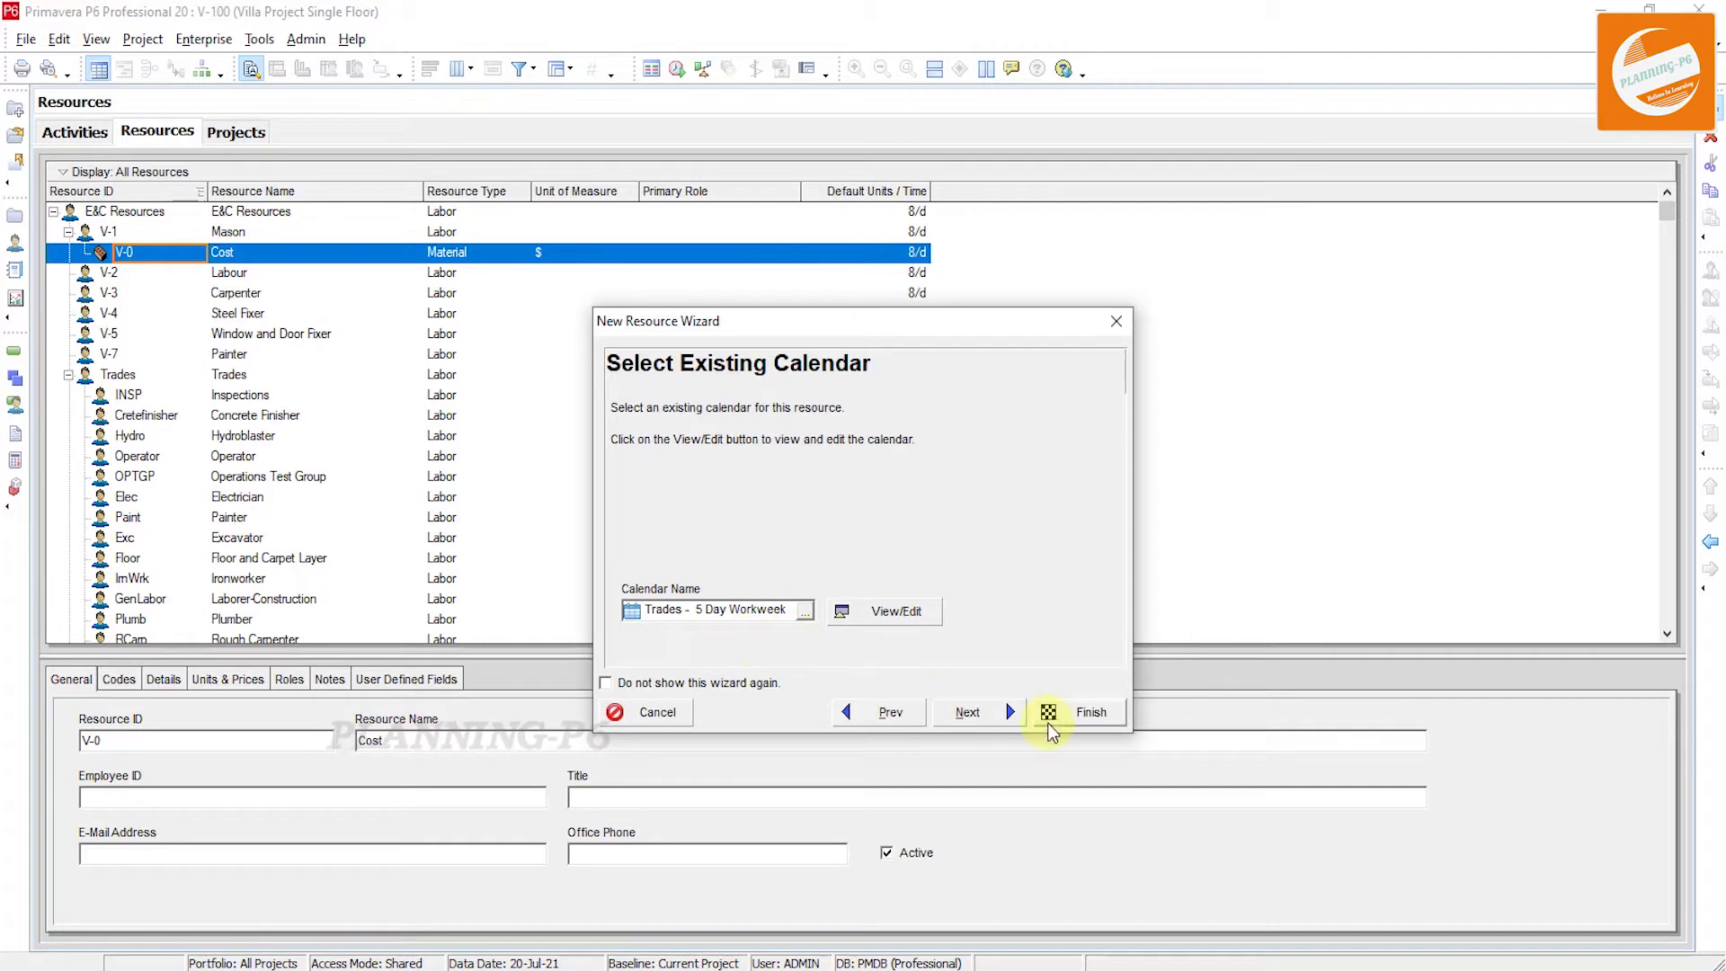
click(1017, 713)
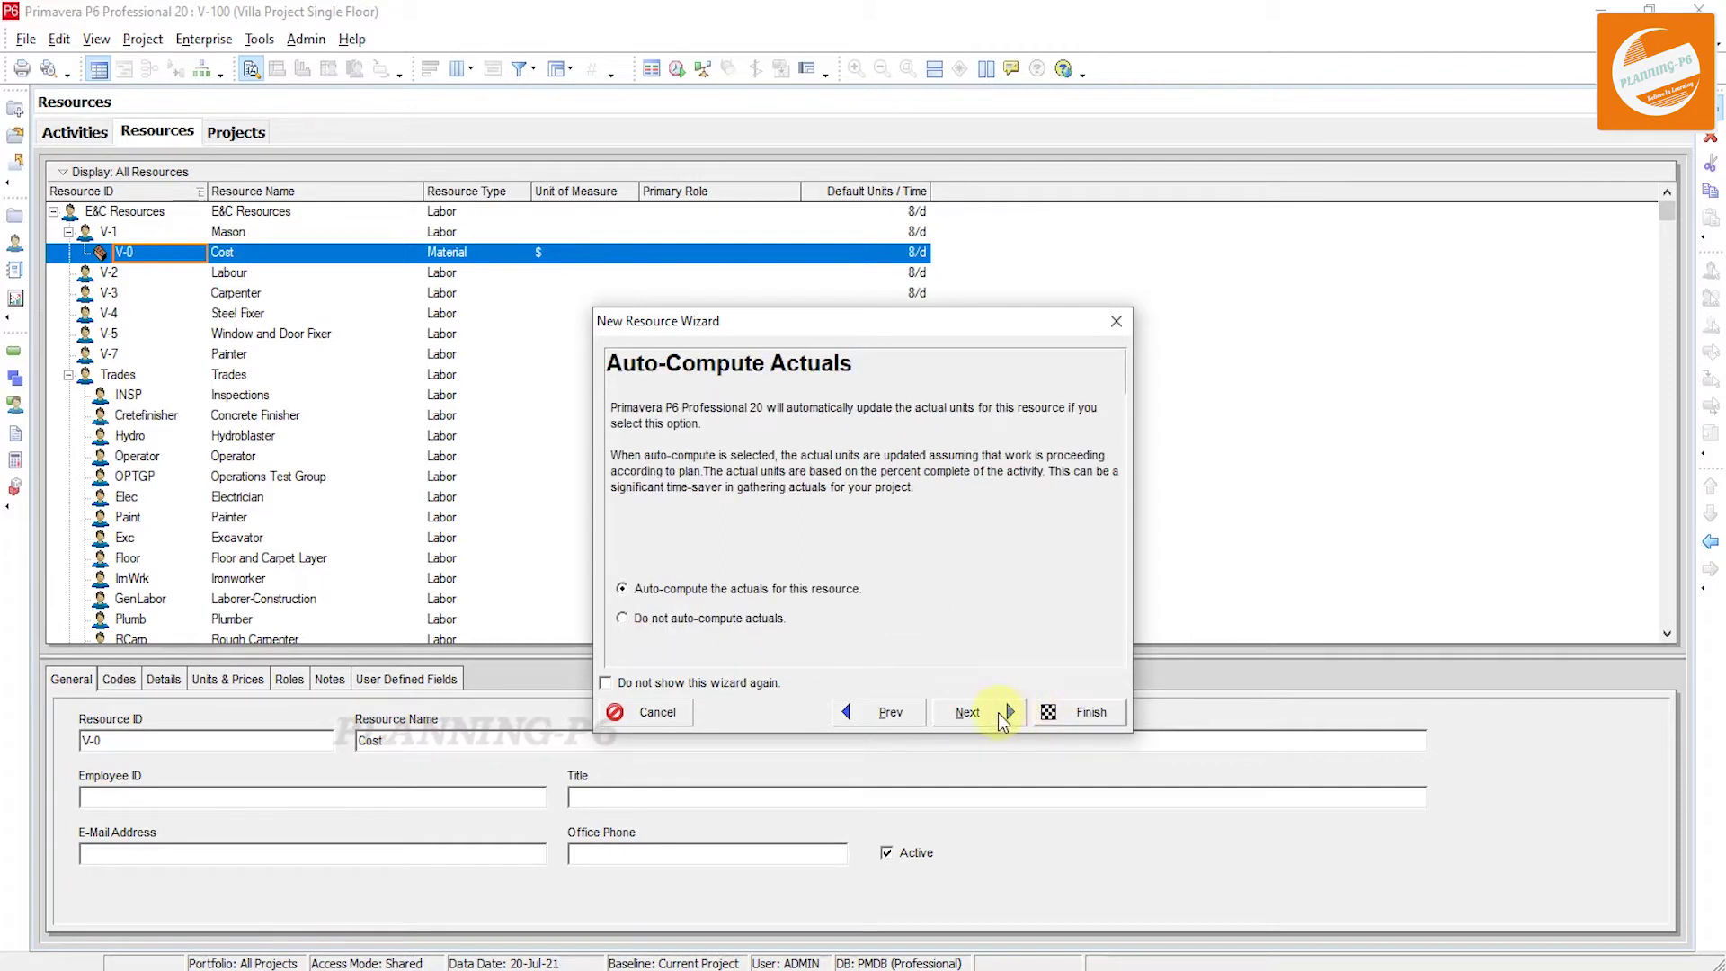
click(1005, 713)
click(1042, 713)
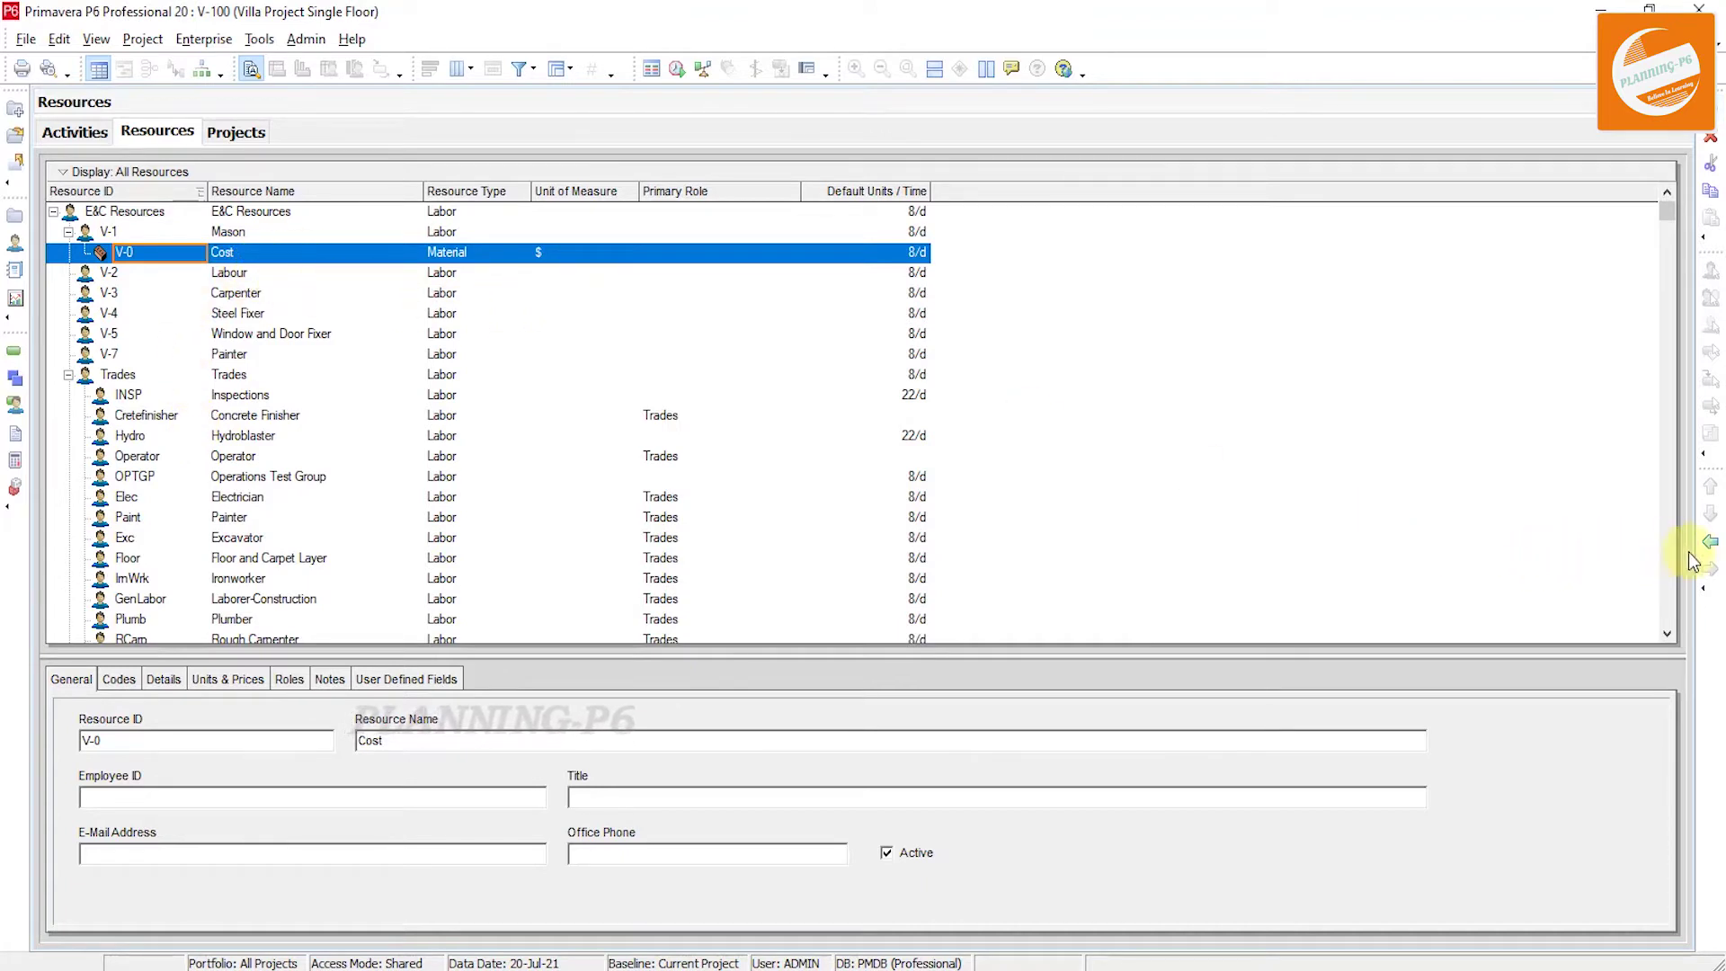
Move V-0 Cost to the top level above V-1 Mason and return to Activities.
click(1715, 551)
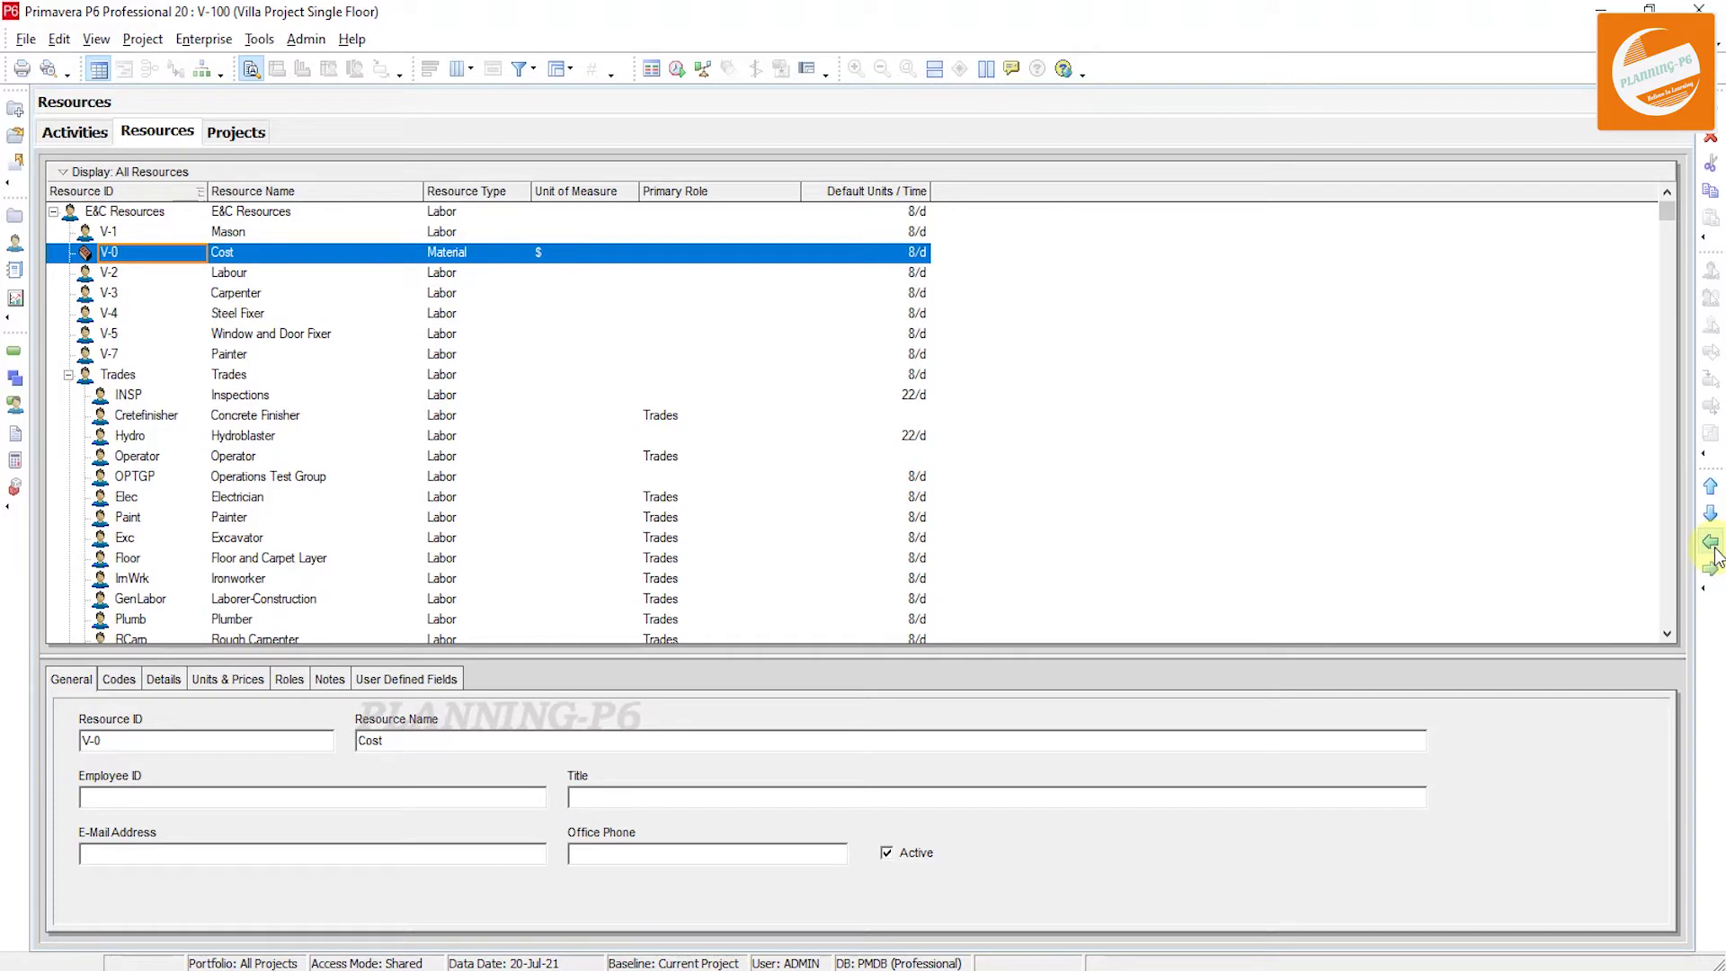
click(1711, 489)
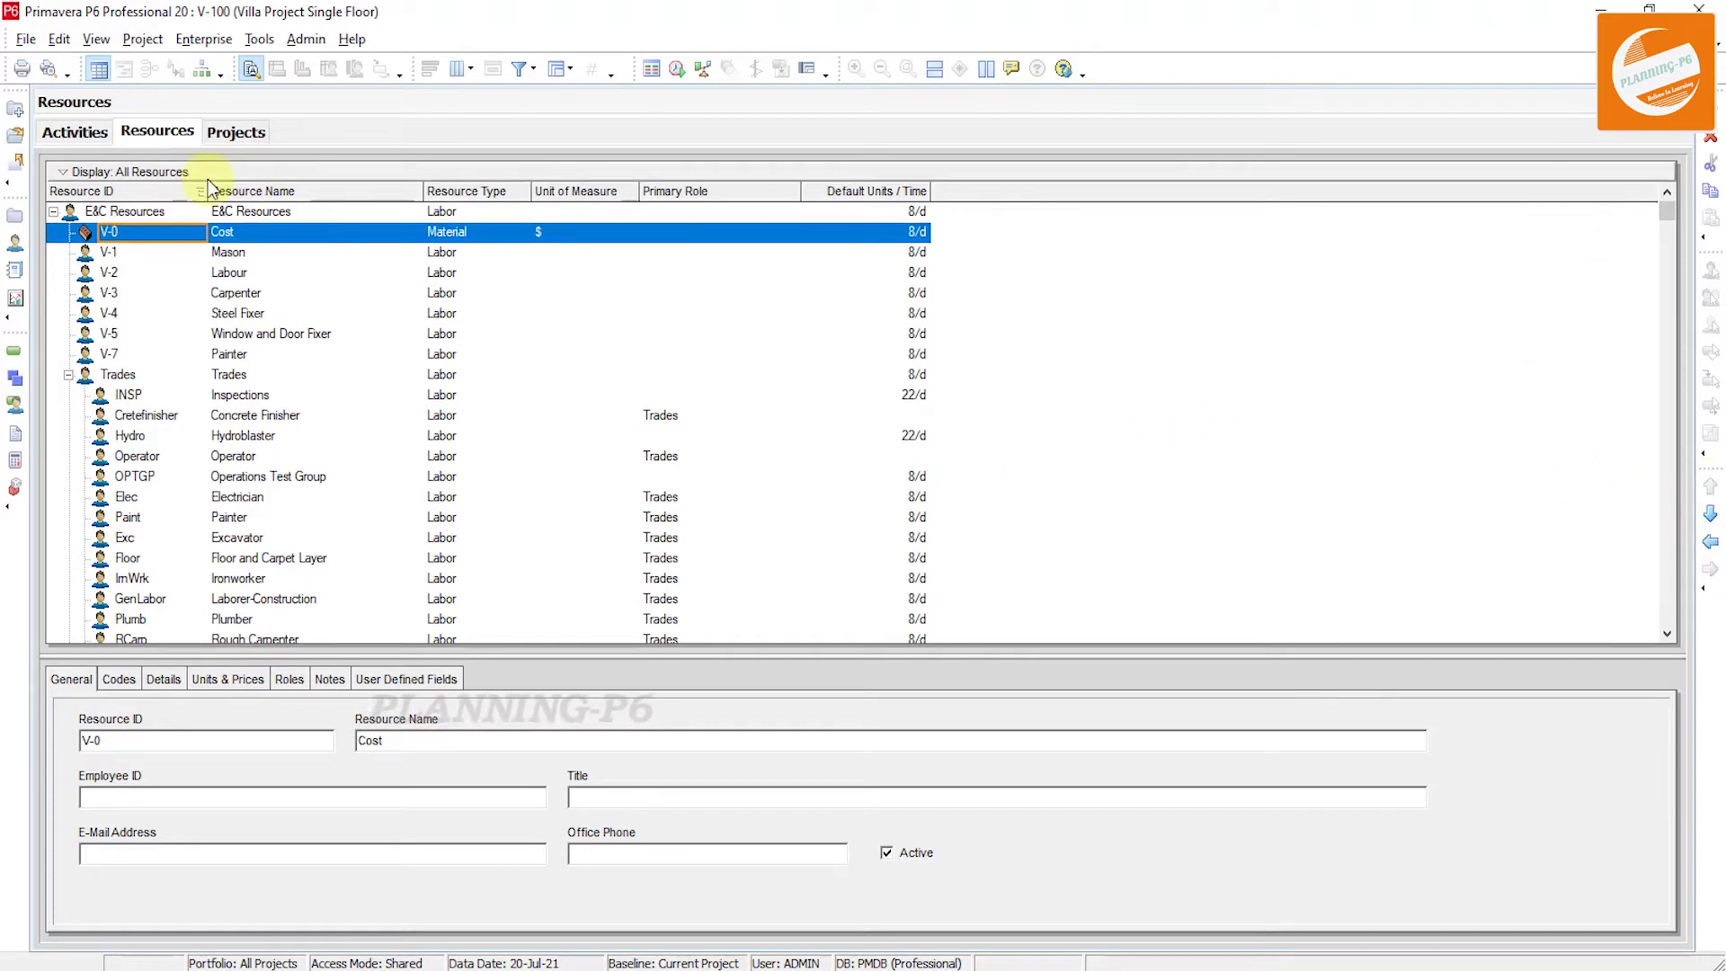
click(16, 351)
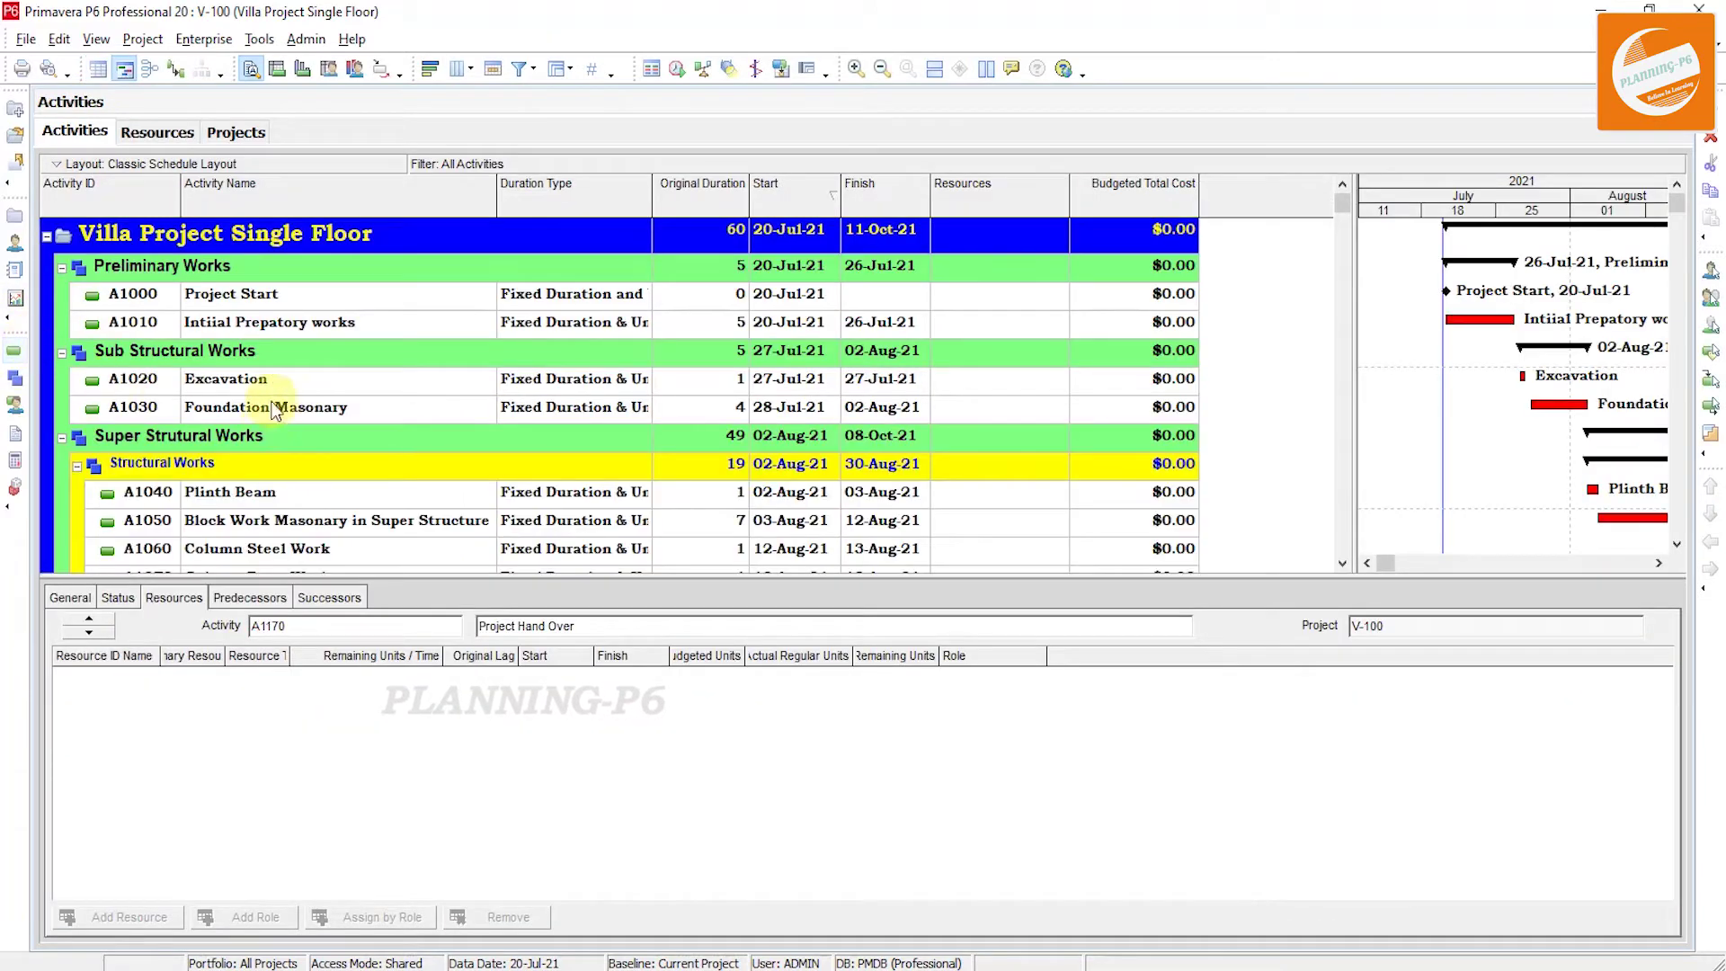
Select activity A1010 and bring up the Assign Resources list beside the schedule.
click(1025, 329)
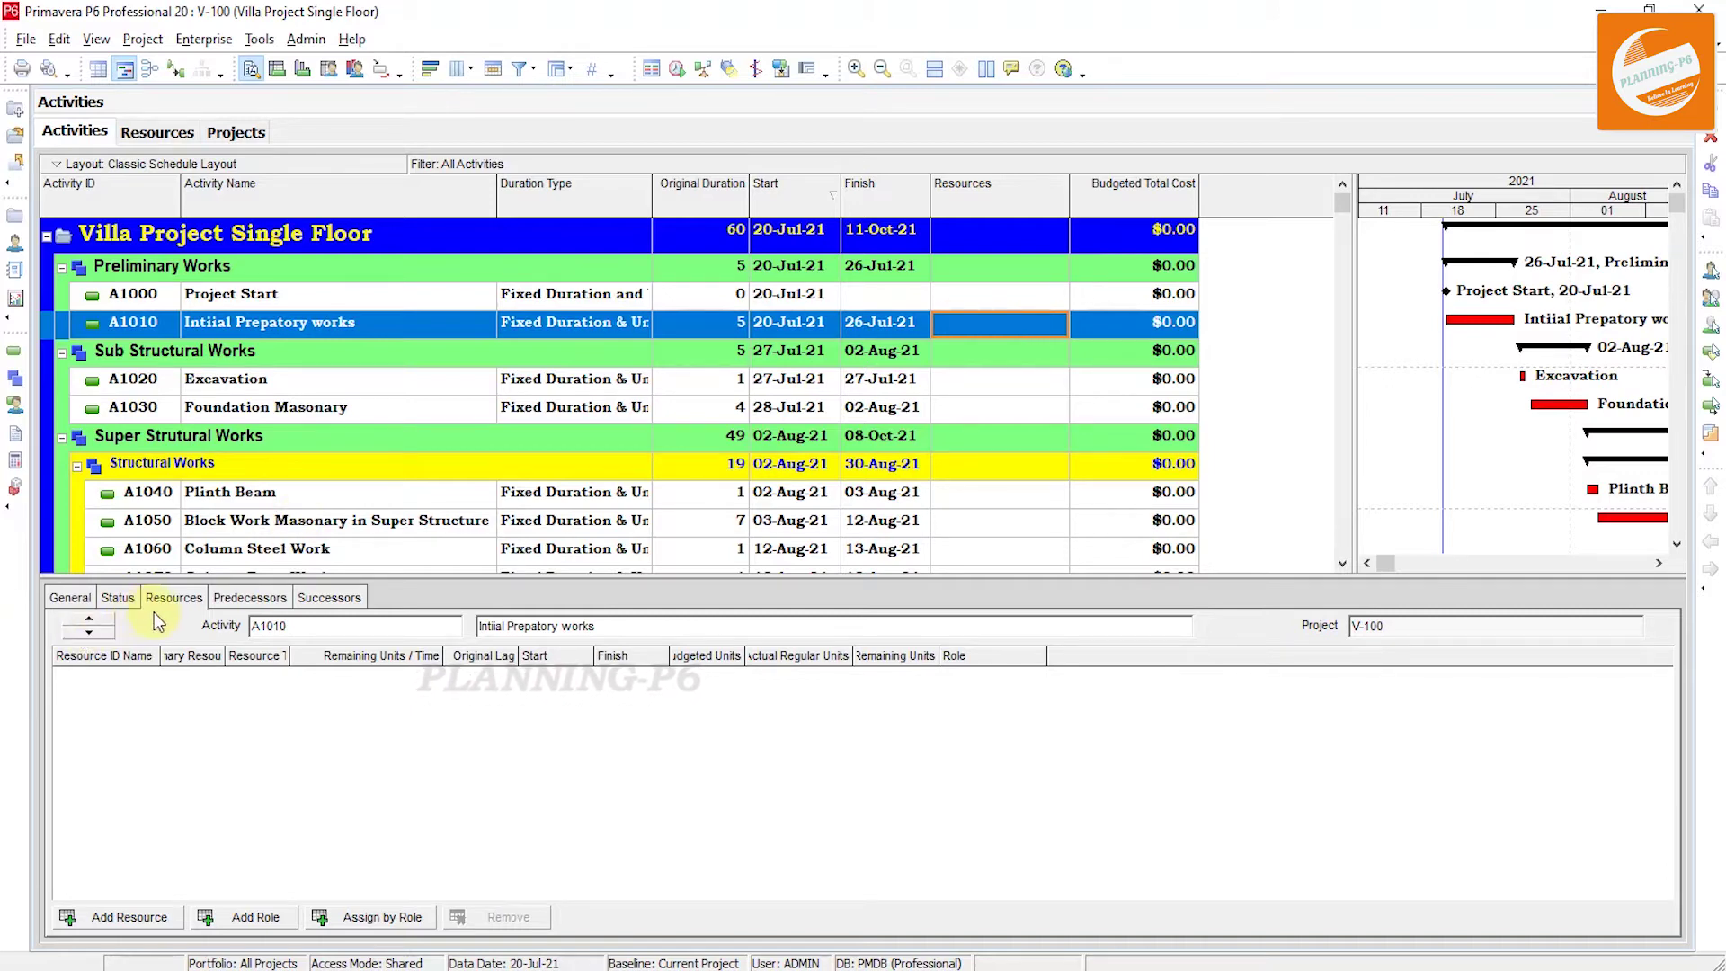
click(123, 917)
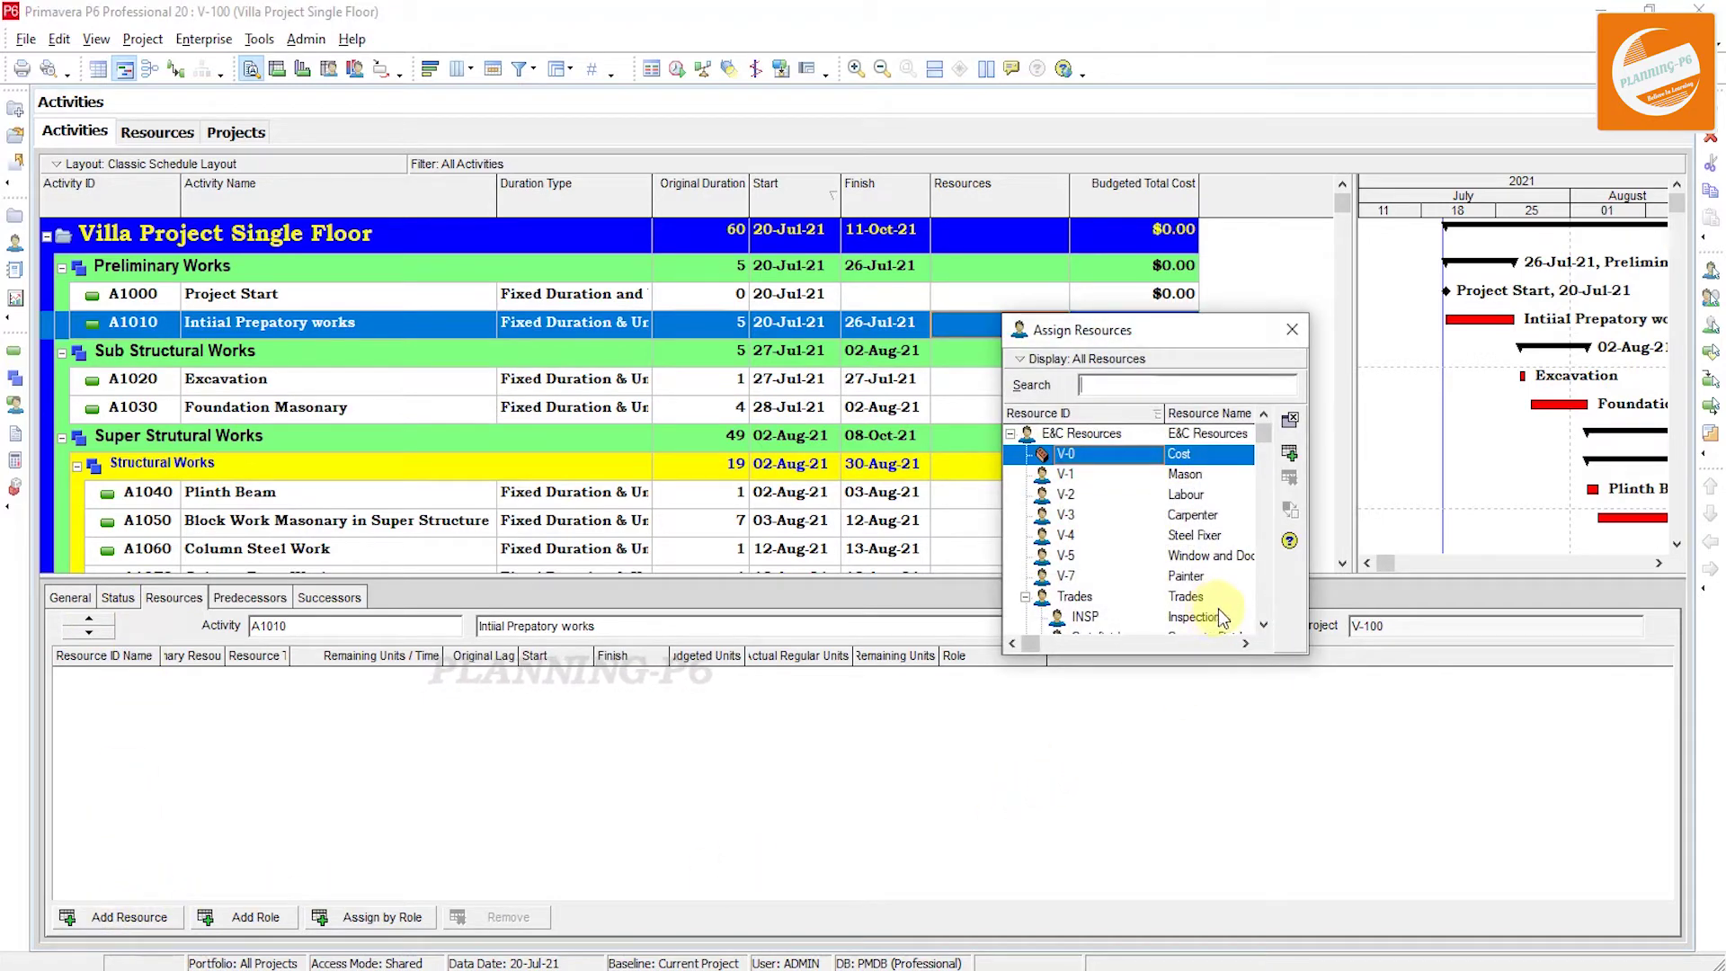
drag(1124, 336, 1302, 330)
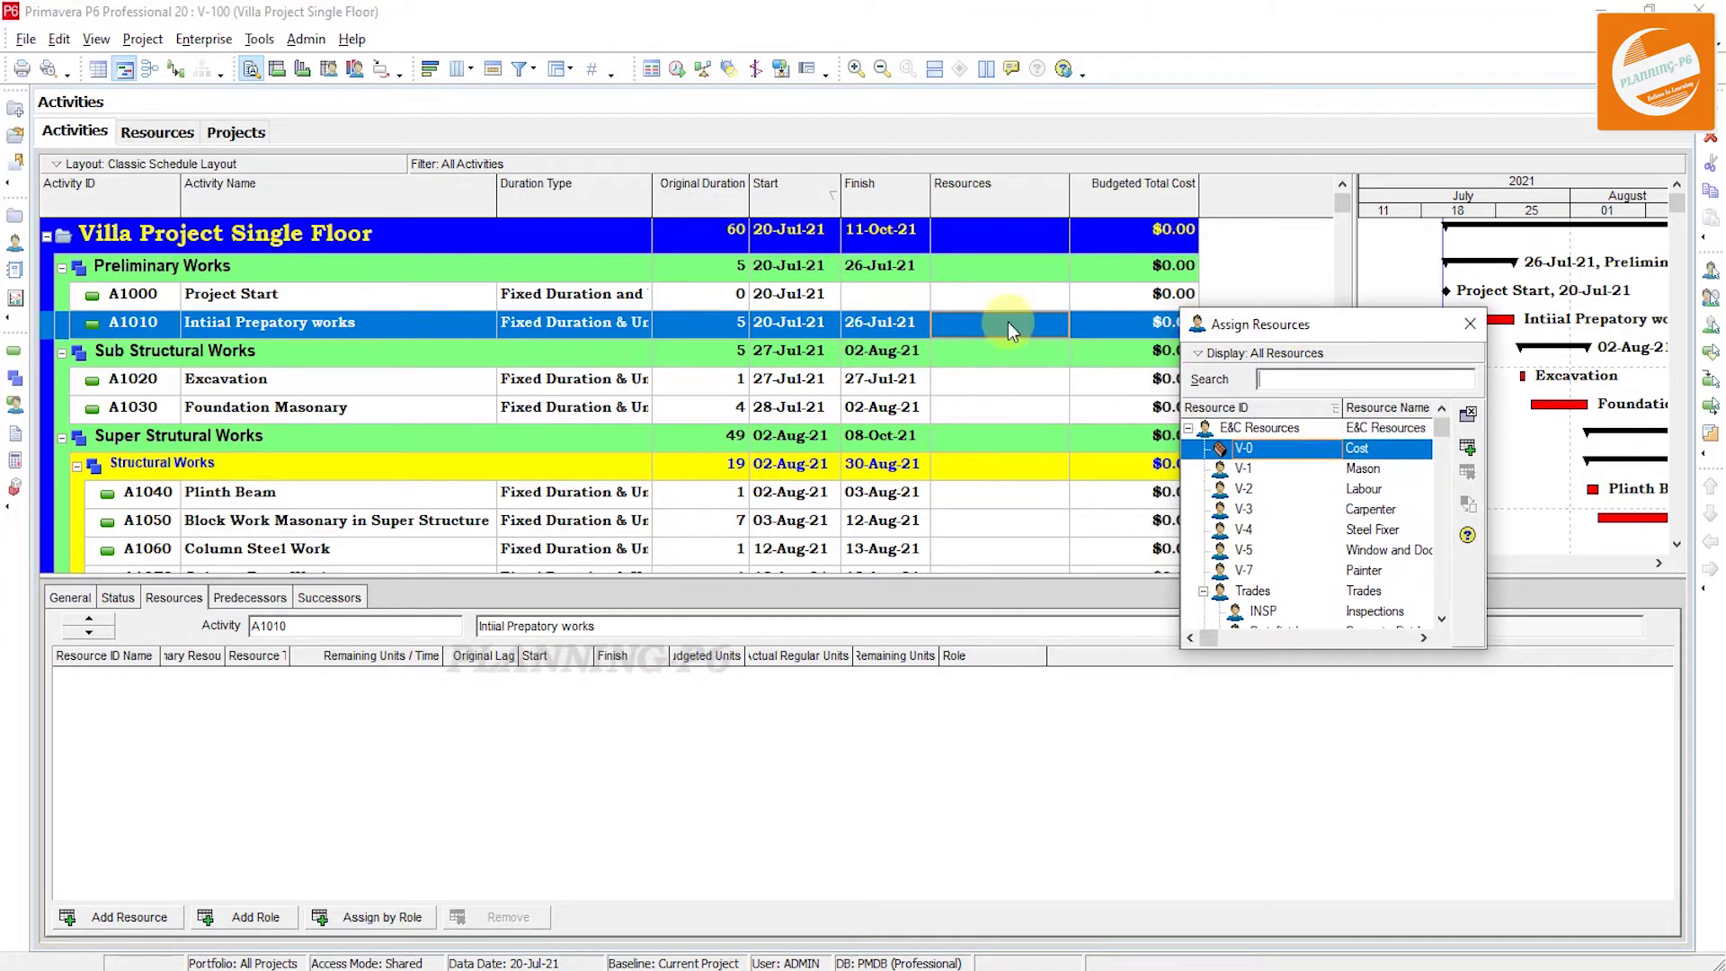
Extend the activity selection from A1010 down, leaving A1170 out.
click(1007, 322)
key(shift+Down)
key(shift+Down)
key(shift+Down)
key(shift+Down)
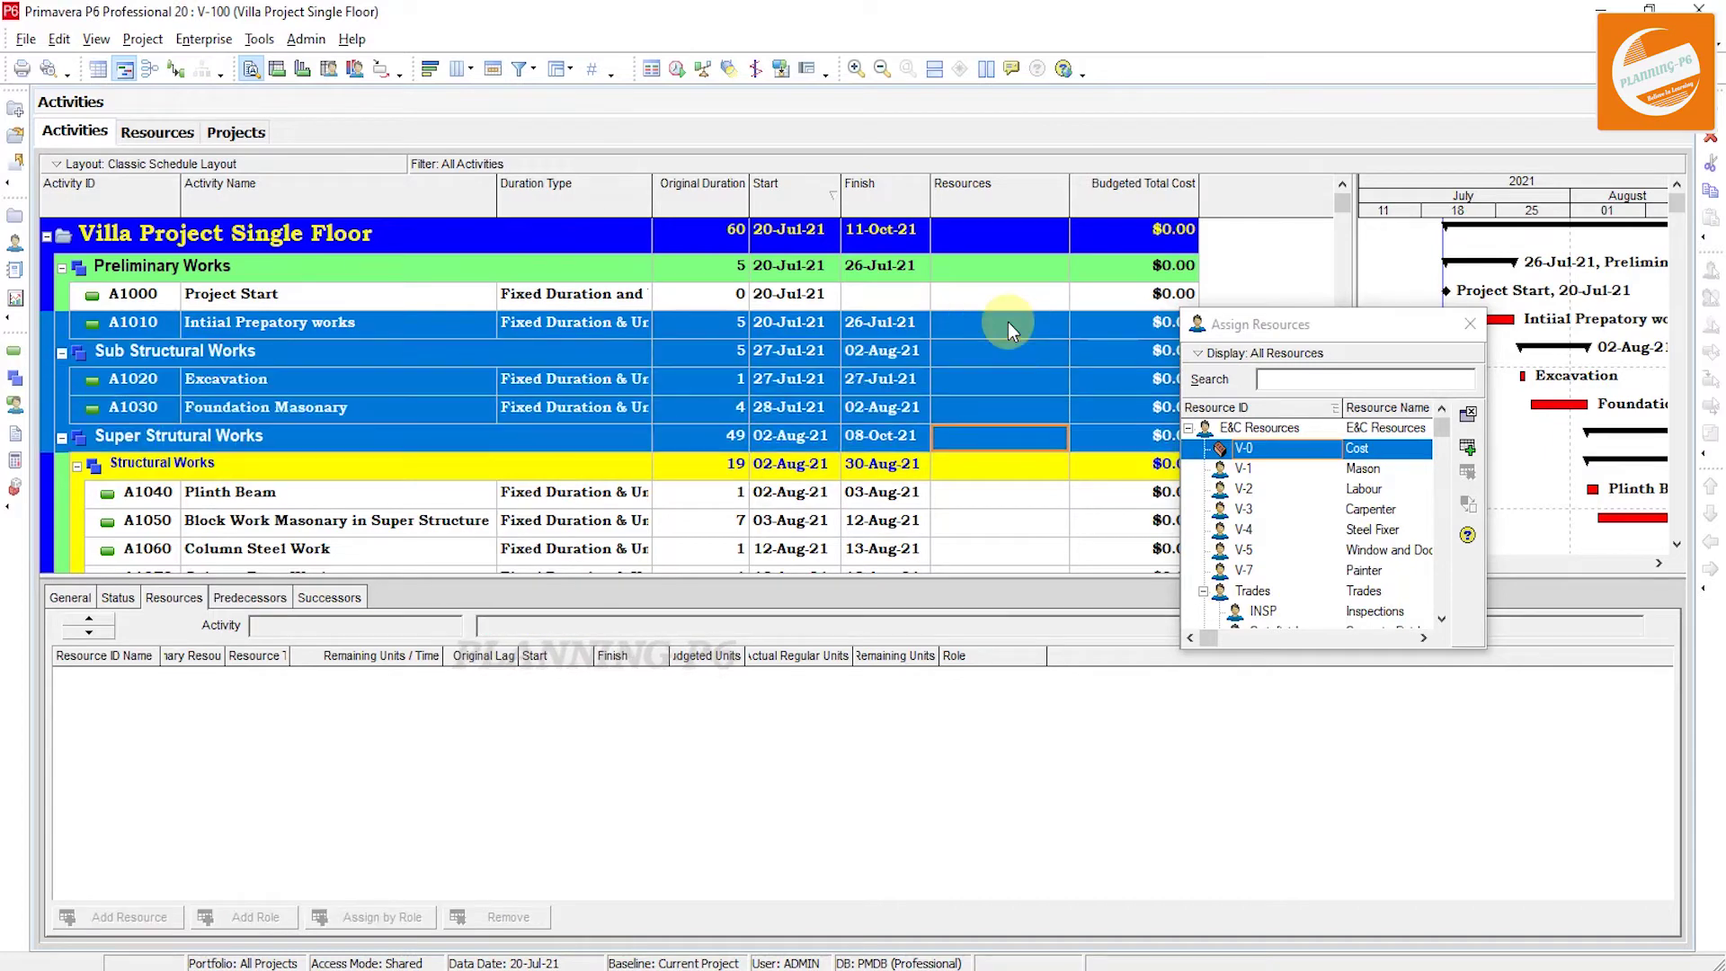
key(shift+Down)
key(shift+Down)
key(shift+Down)
key(shift+Down)
key(shift+Down)
key(shift+Down)
key(shift+Down)
key(shift+Down)
key(shift+Down)
key(shift+Down)
key(shift+Down)
key(shift+Down)
key(shift+Down)
key(shift+Down)
key(shift+Down)
key(shift+Down)
key(shift+Down)
key(shift+Down)
key(shift+Up)
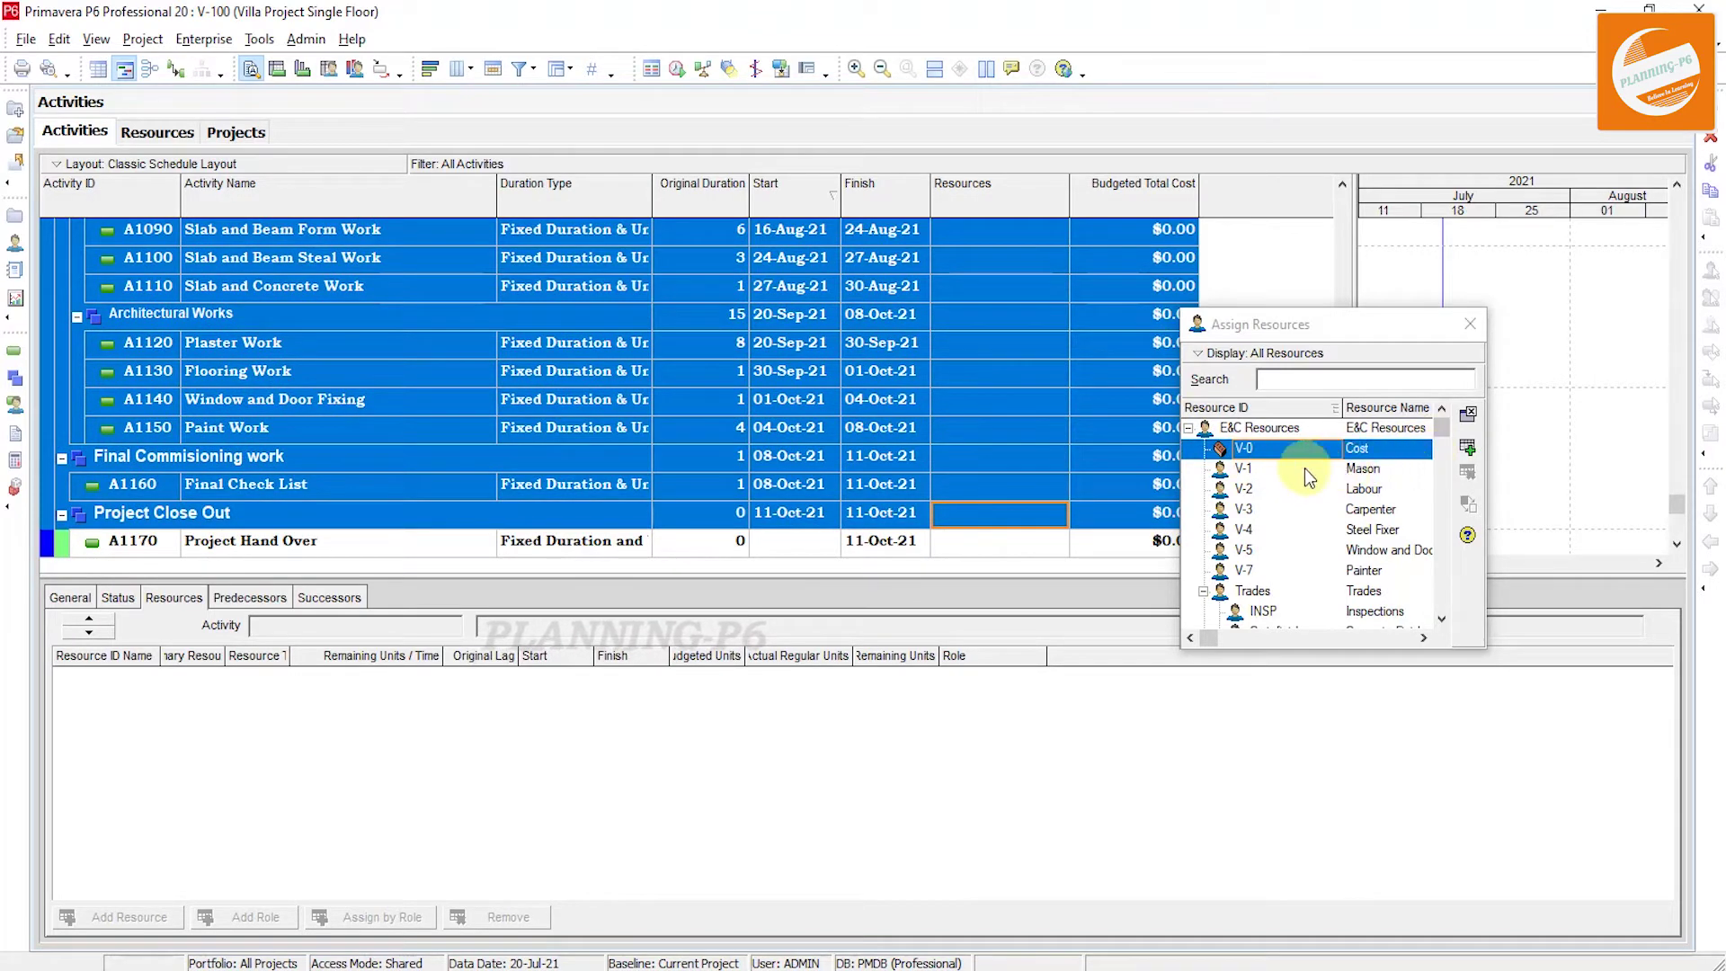
Assign V-0 Cost to the selected activities, giving a budgeted total of $367.60.
click(1336, 466)
click(1358, 454)
click(1467, 448)
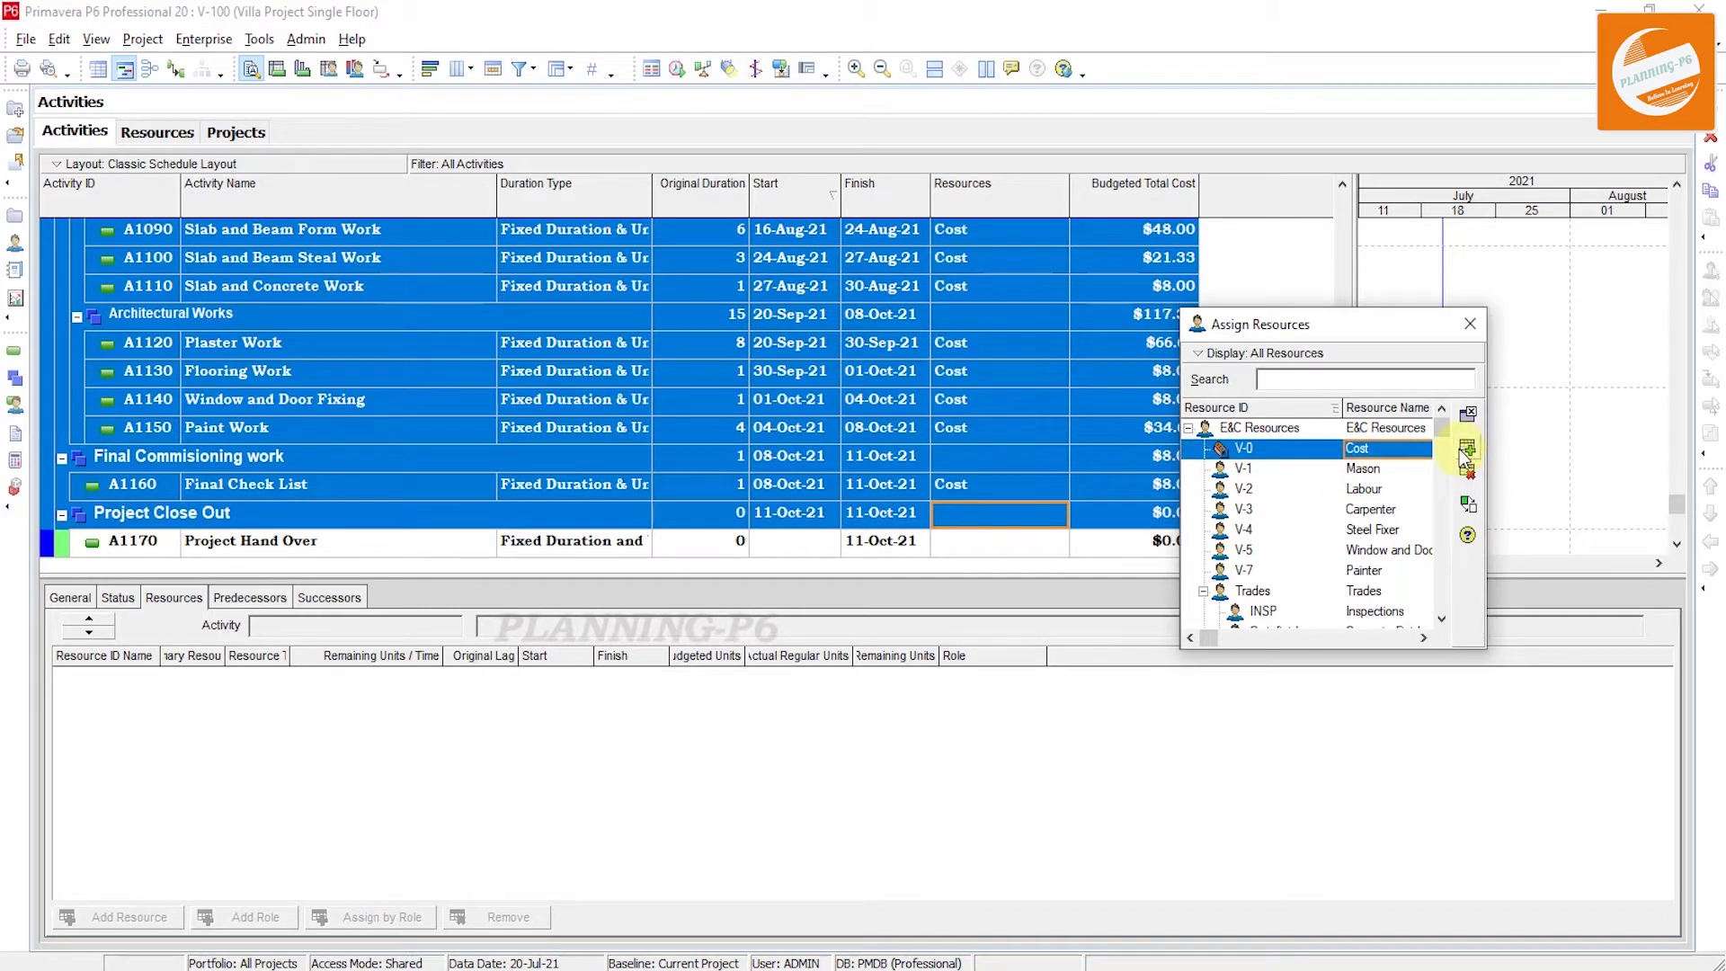
click(1471, 324)
scroll(1148, 389, up, 2)
scroll(1150, 388, up, 2)
scroll(1227, 358, up, 1)
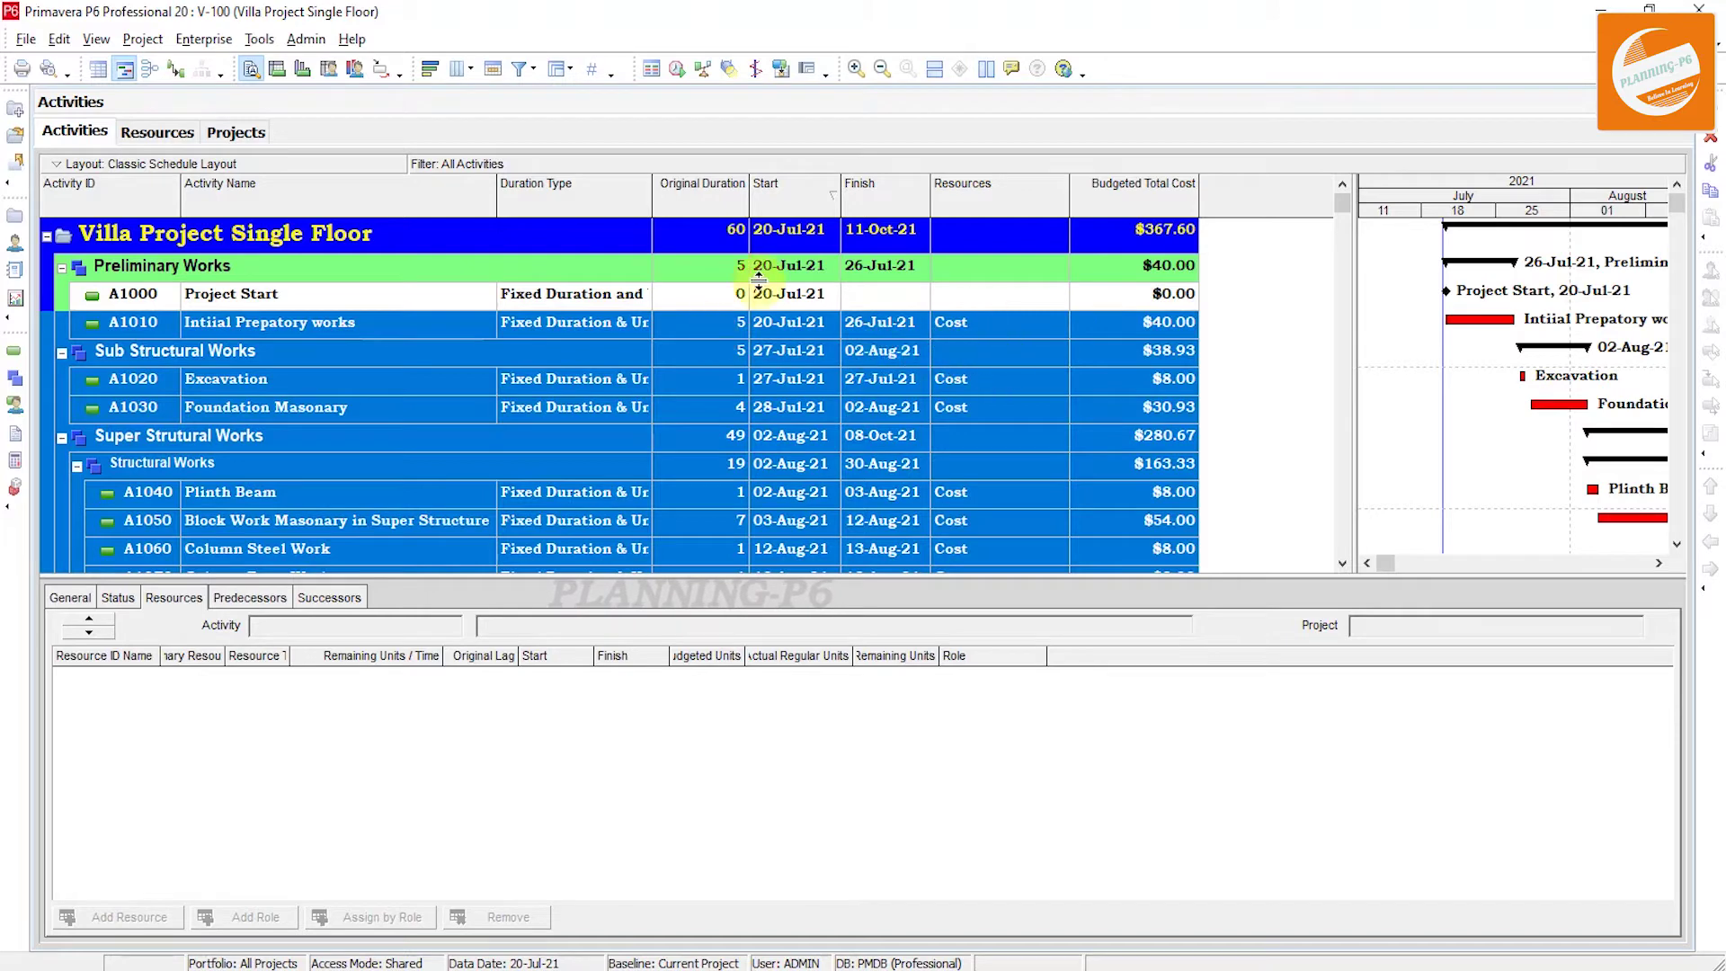
Start a Spreadsheet (XLSX) export from the File menu.
click(20, 43)
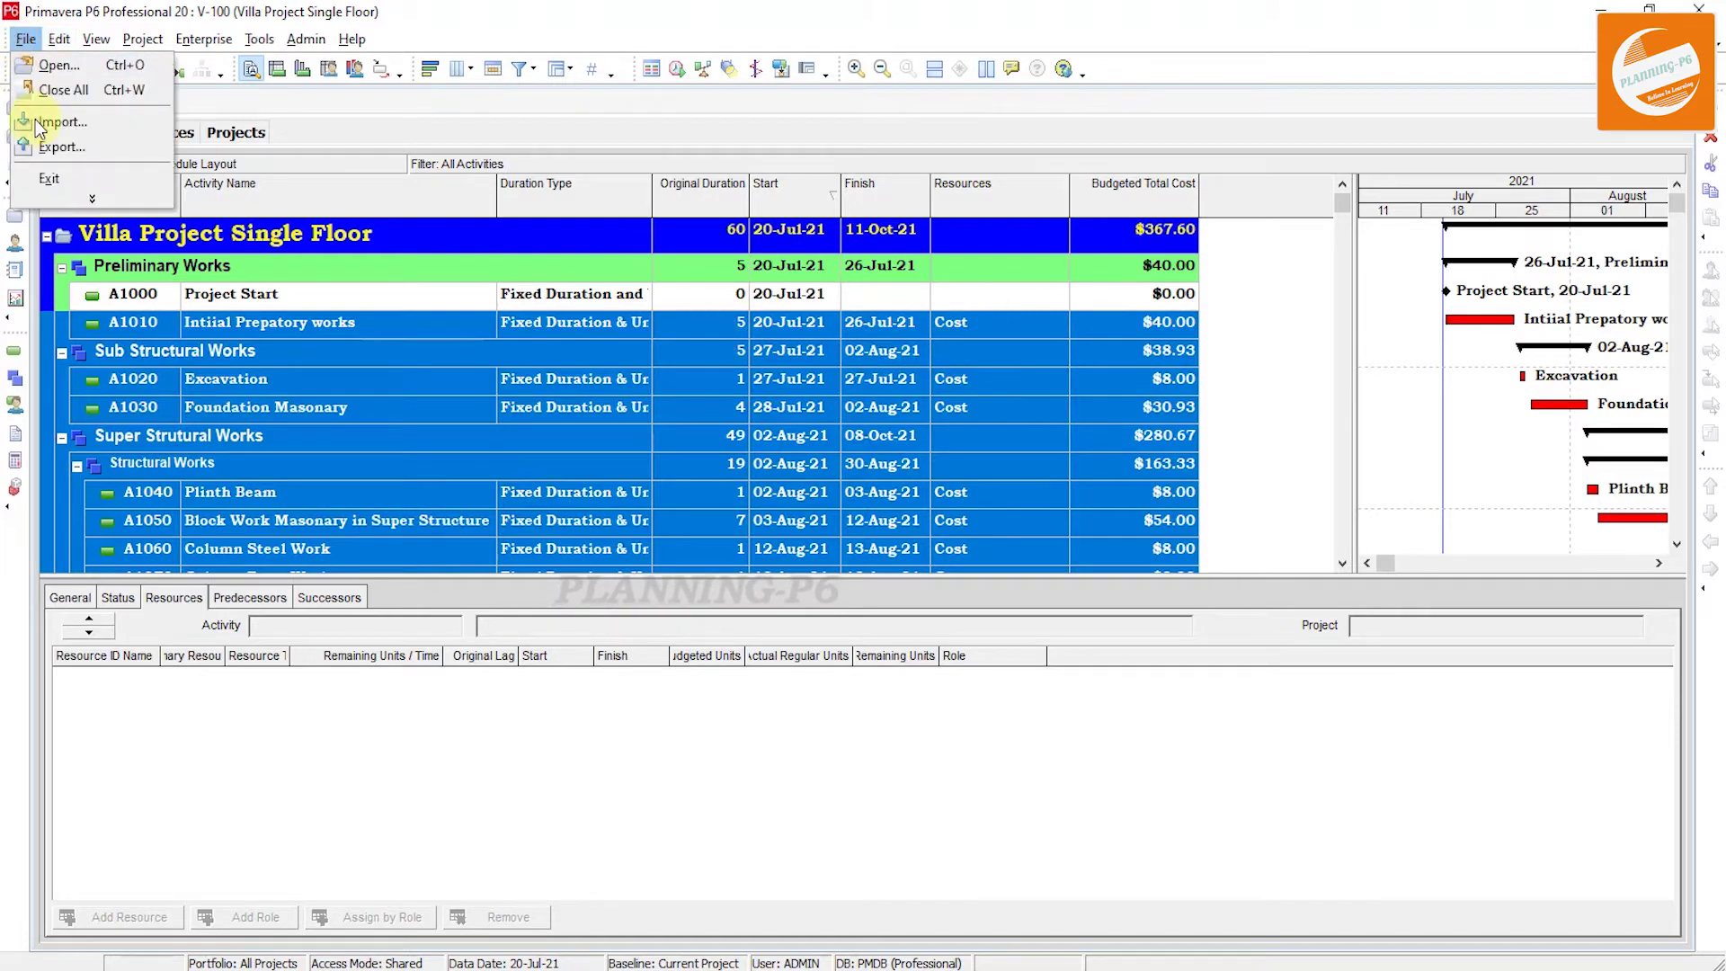
click(42, 144)
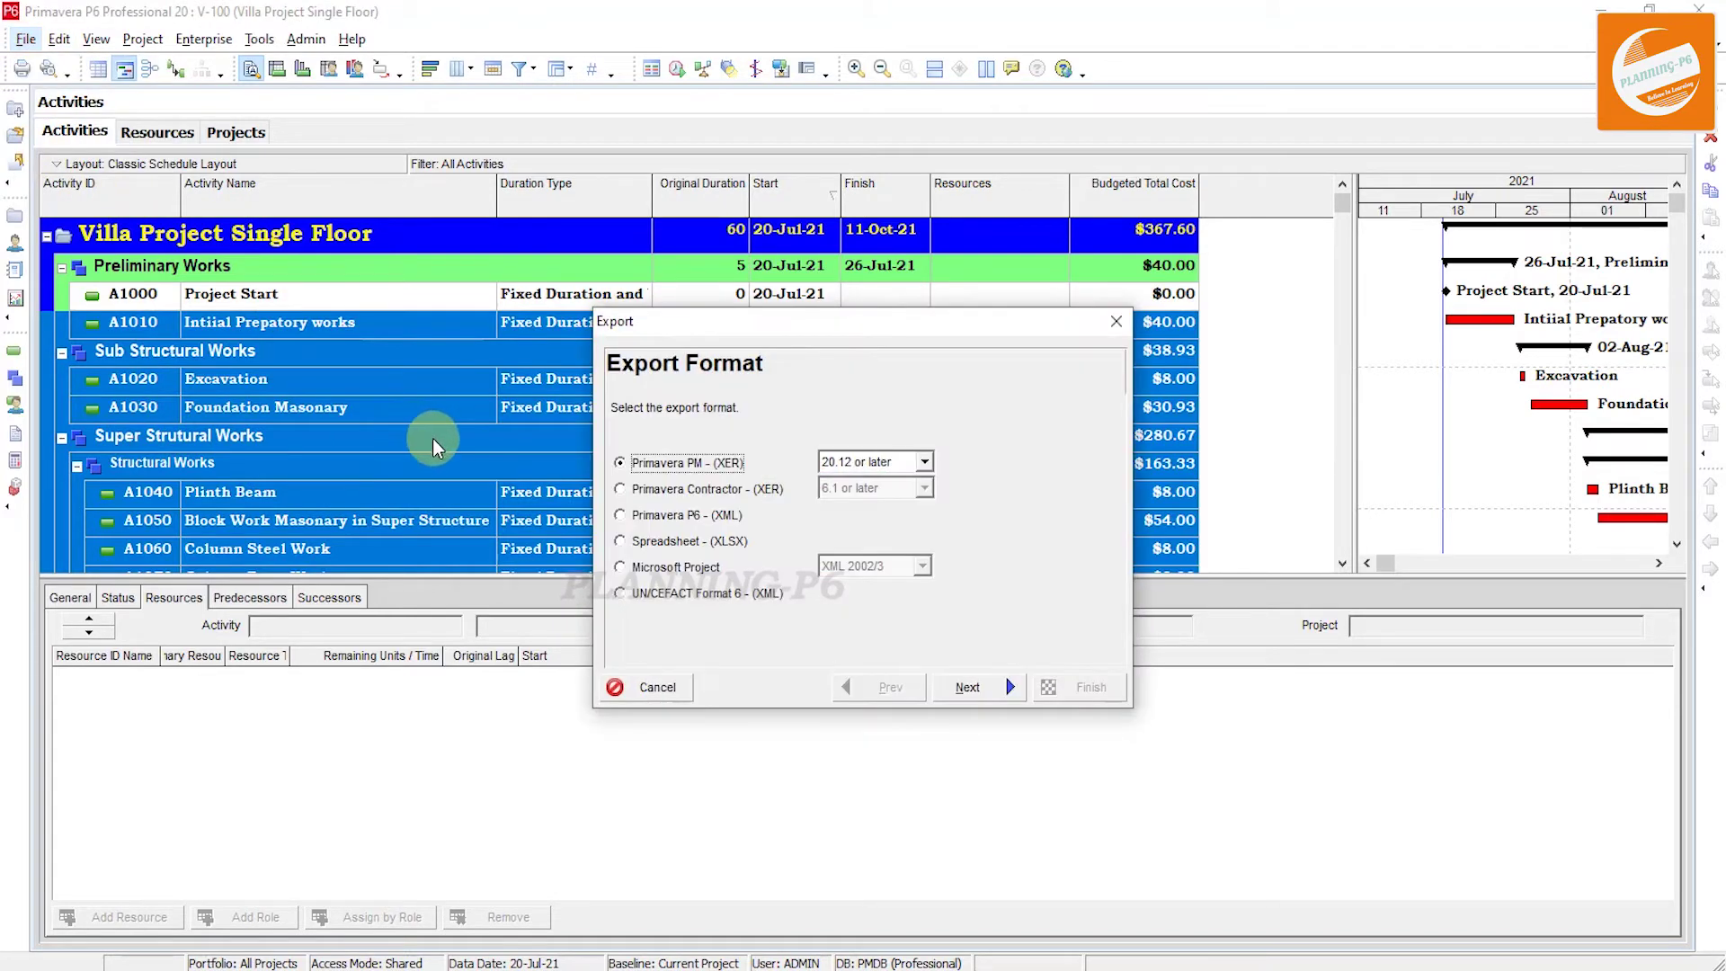
click(680, 553)
click(986, 694)
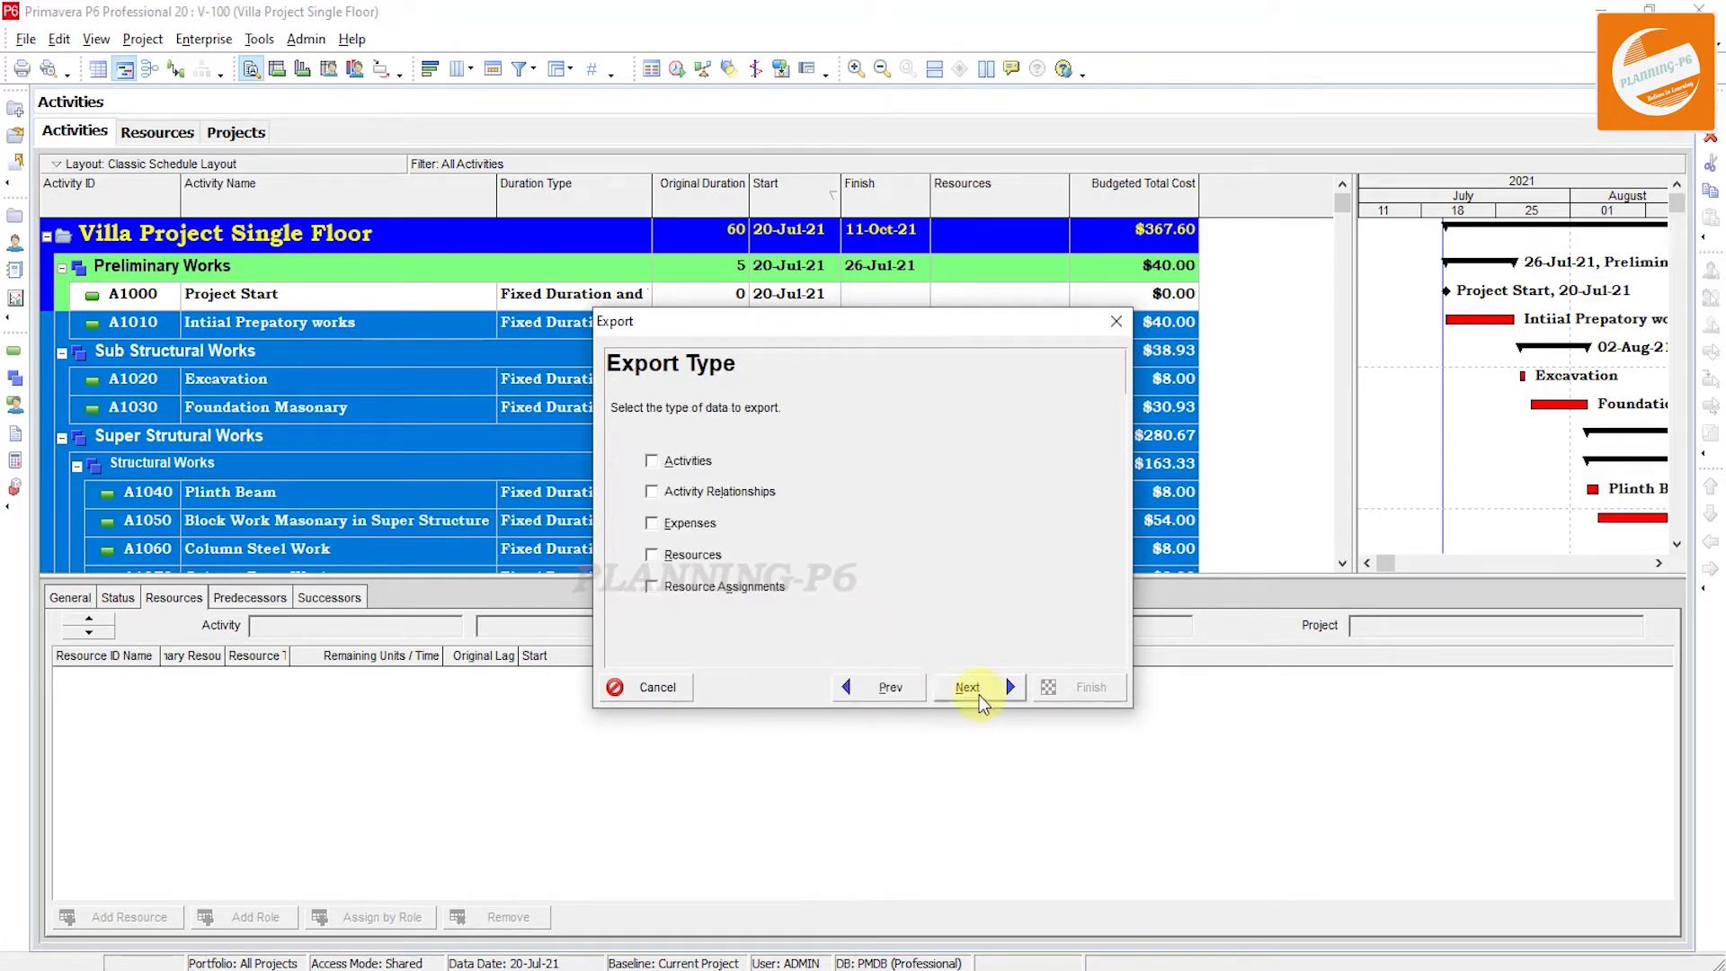
Export Activities for project V-100 using the Cost template.
click(688, 463)
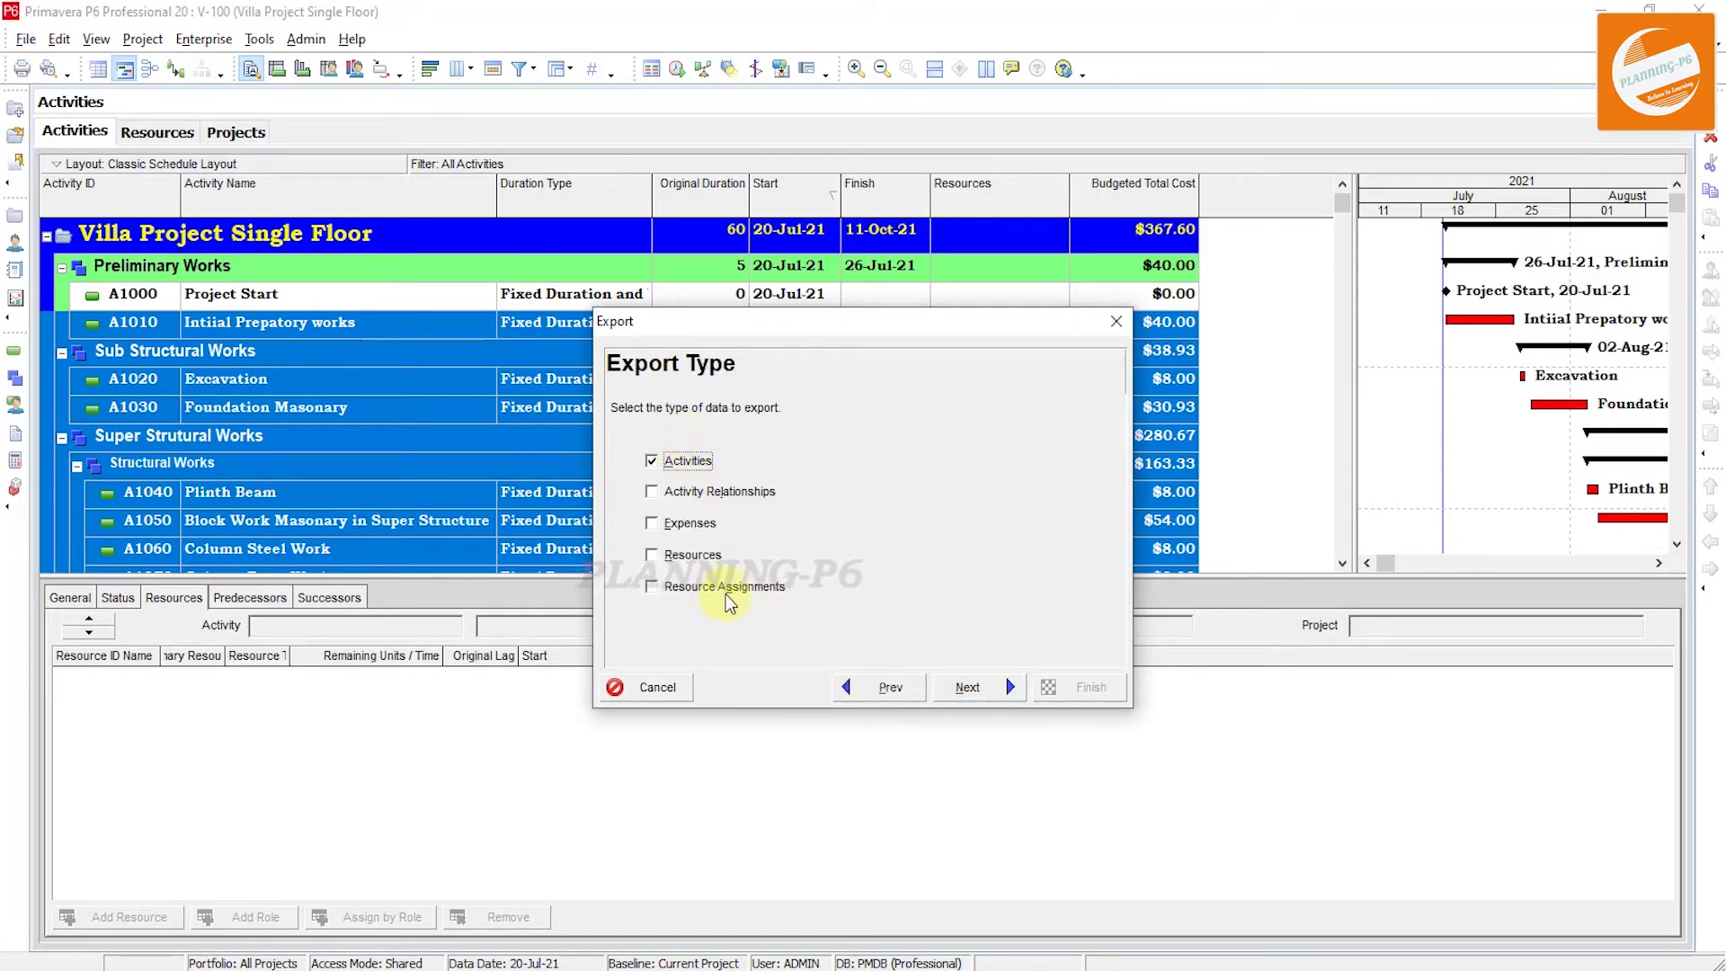
click(992, 688)
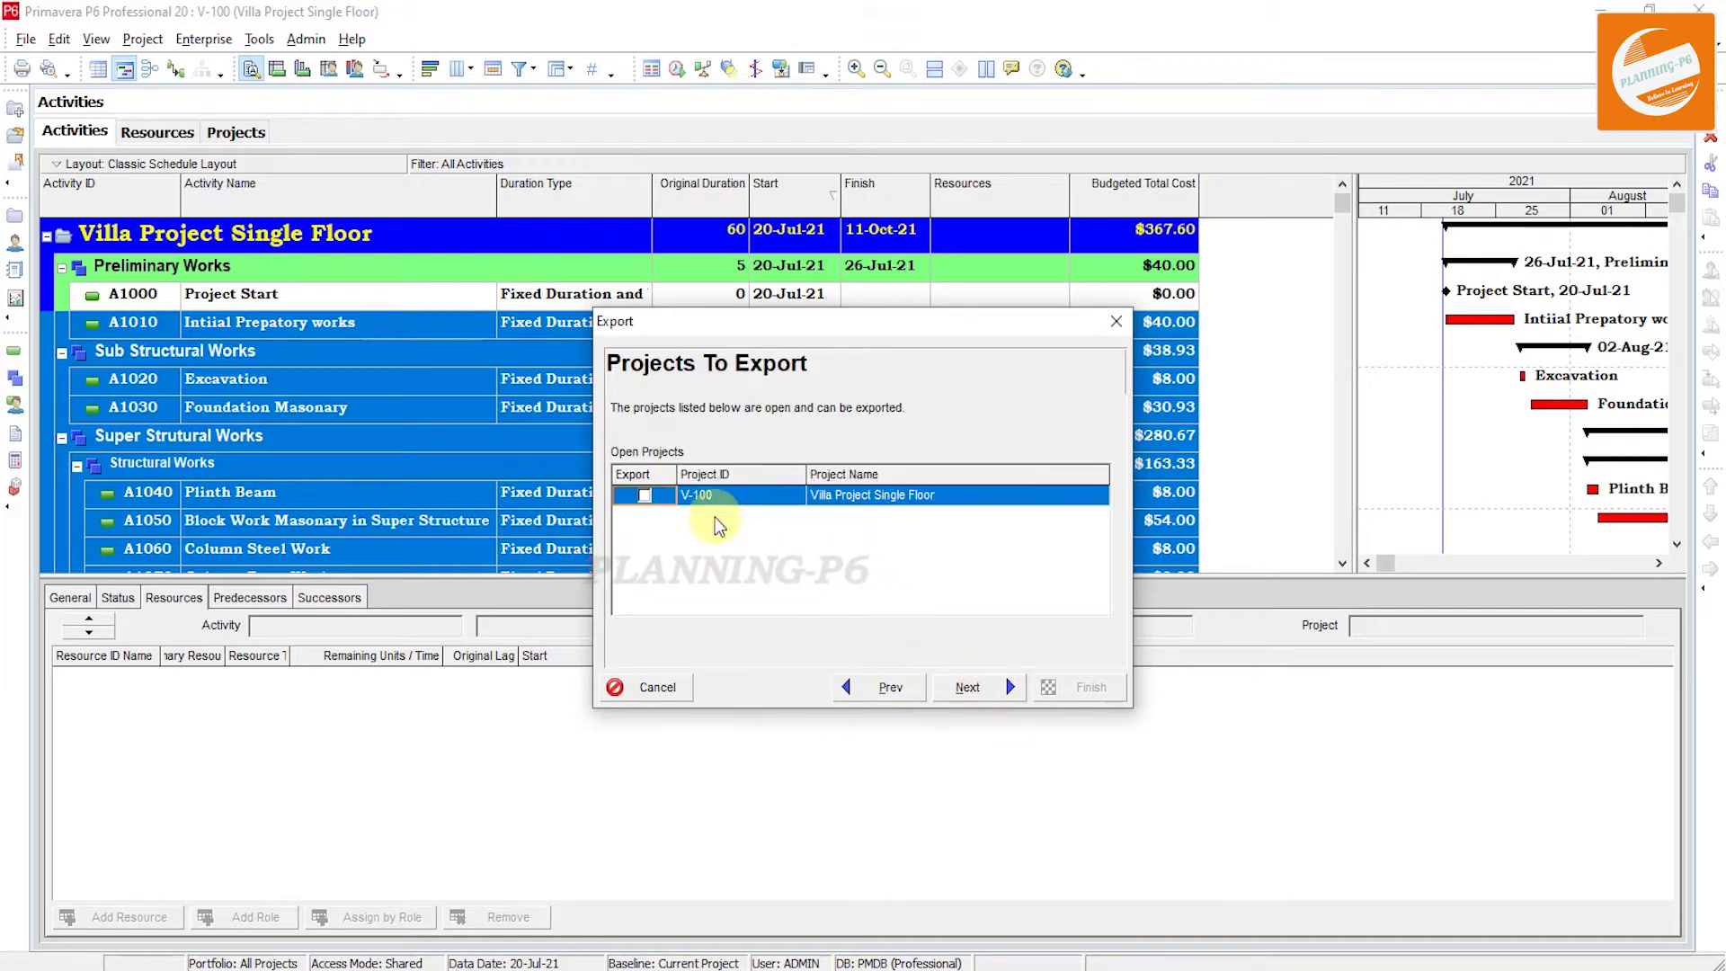
click(646, 495)
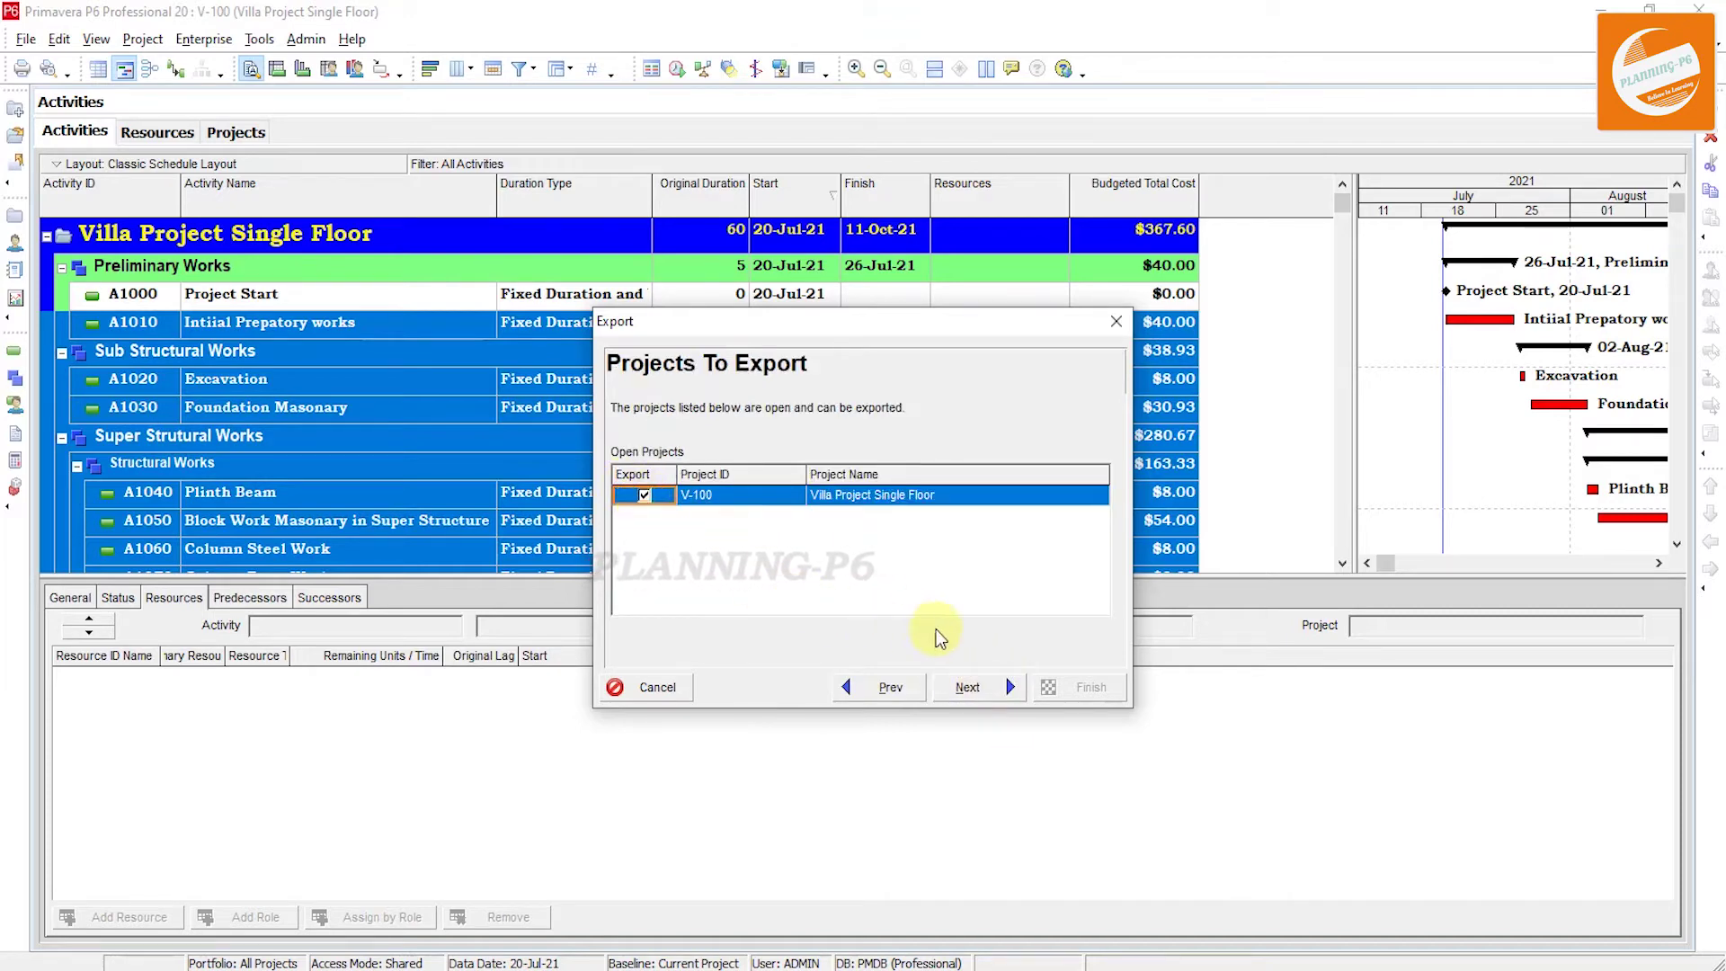
click(965, 685)
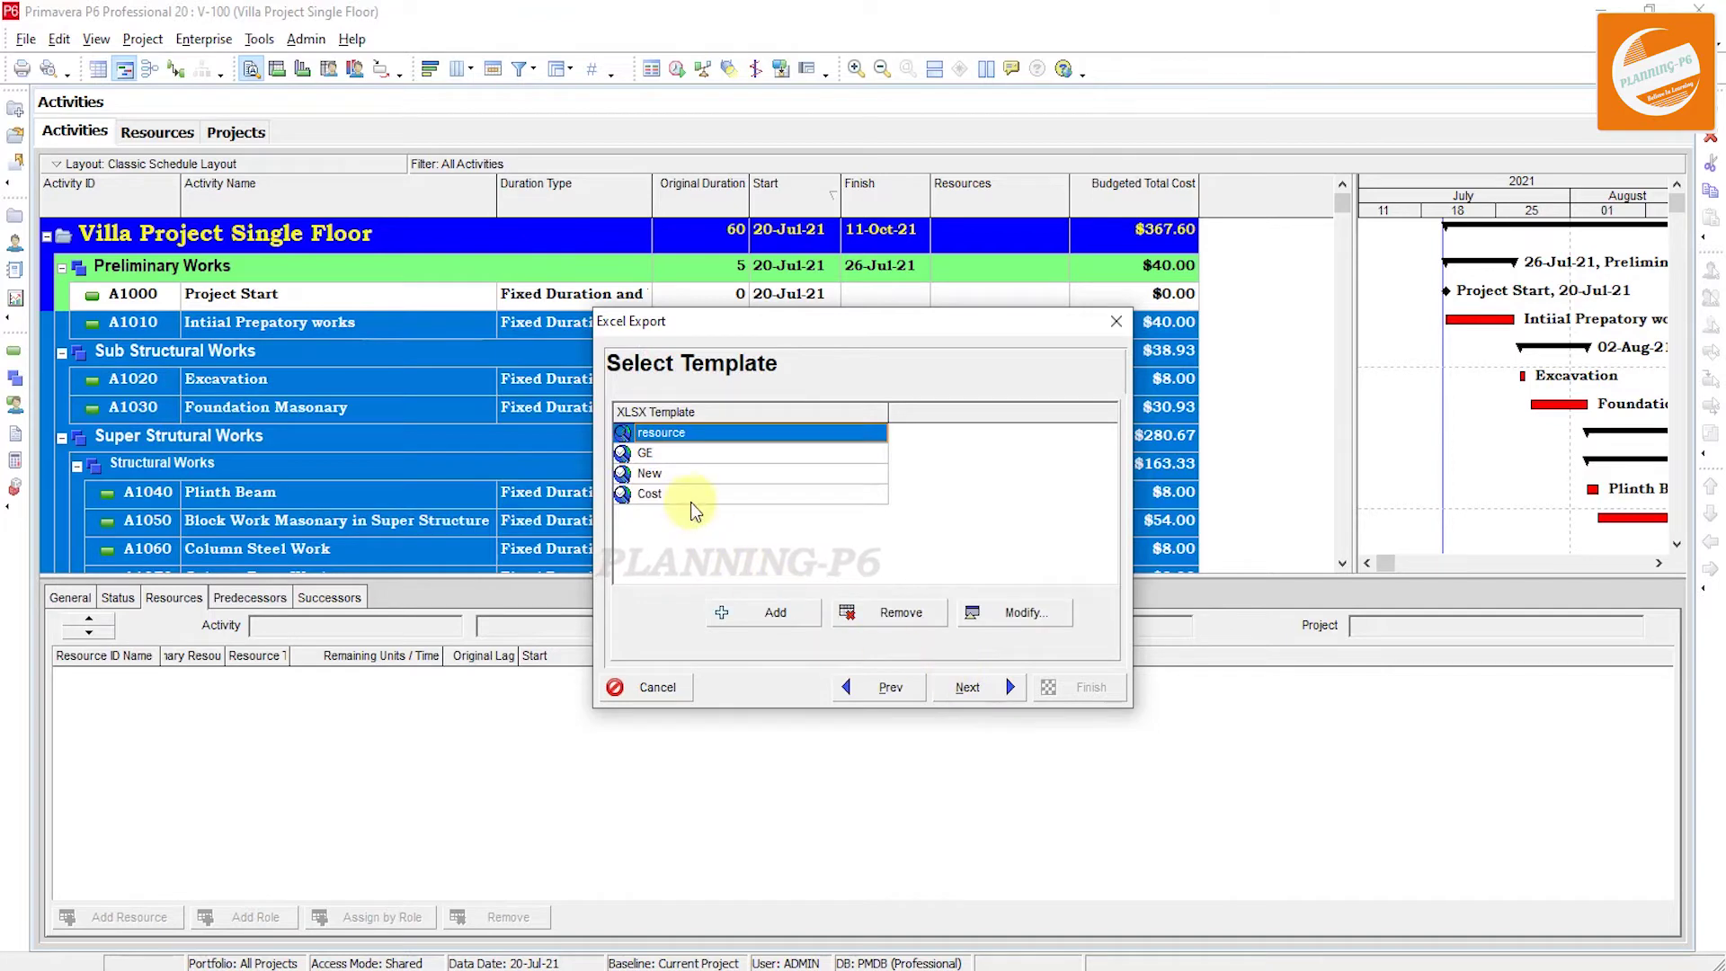
click(685, 495)
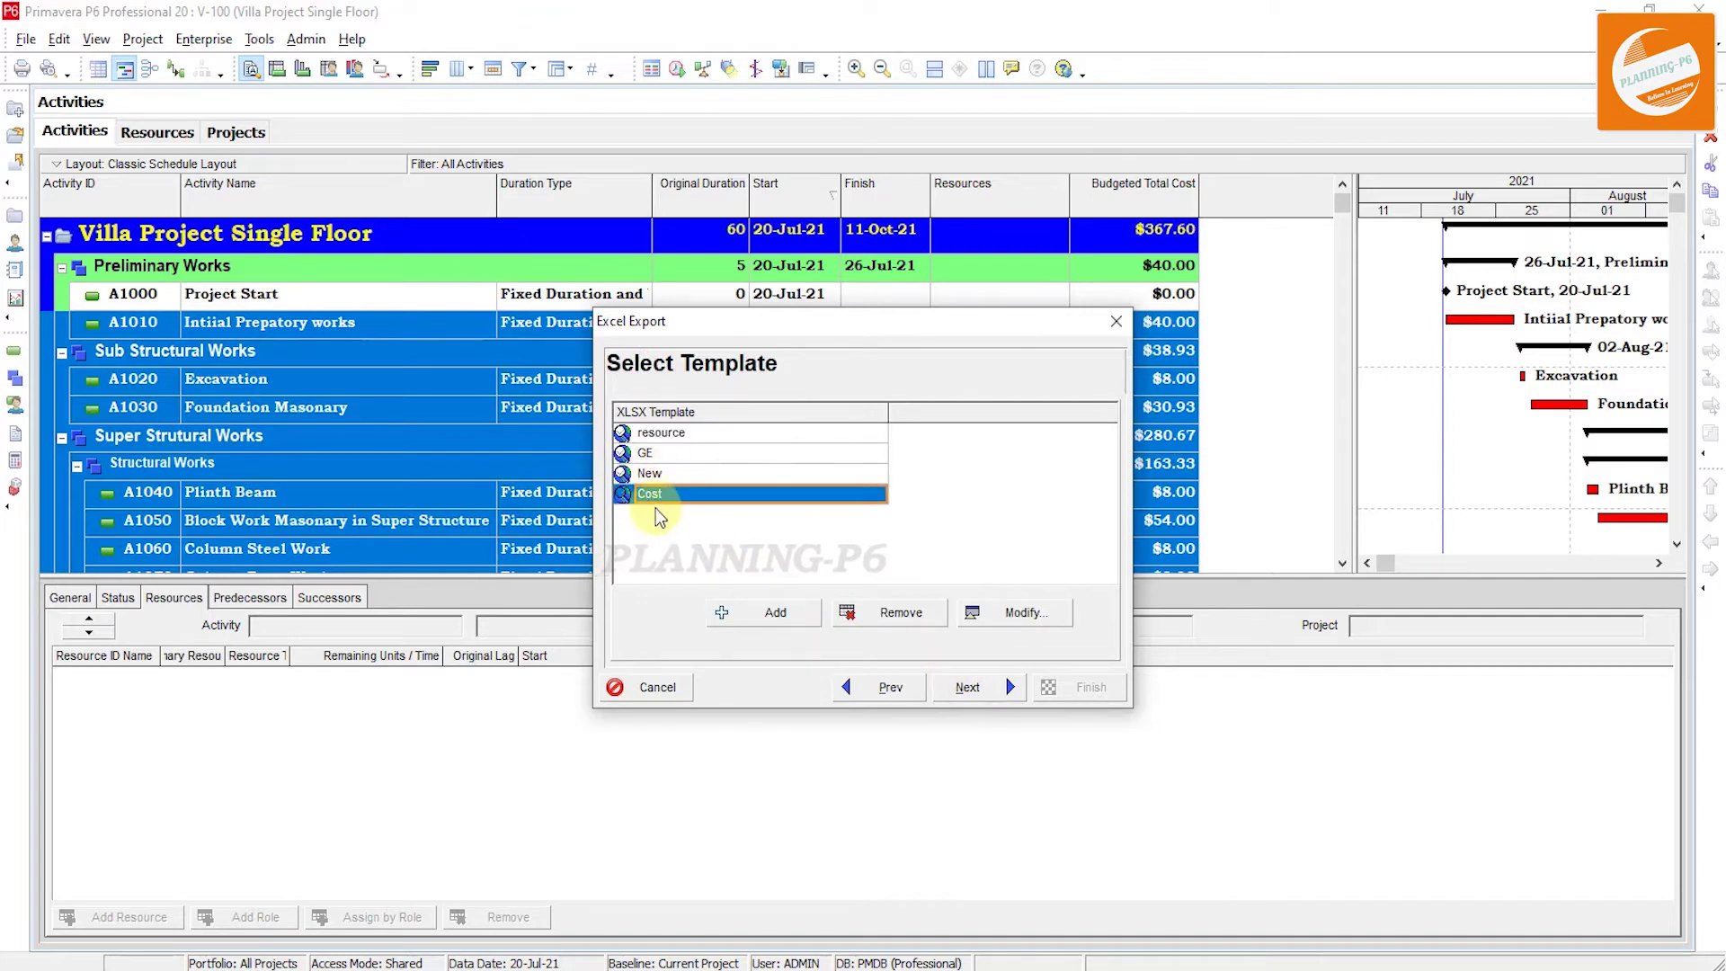
Modify the Cost template to the Resource Assignments subject area and select Budgeted Units.
click(1007, 614)
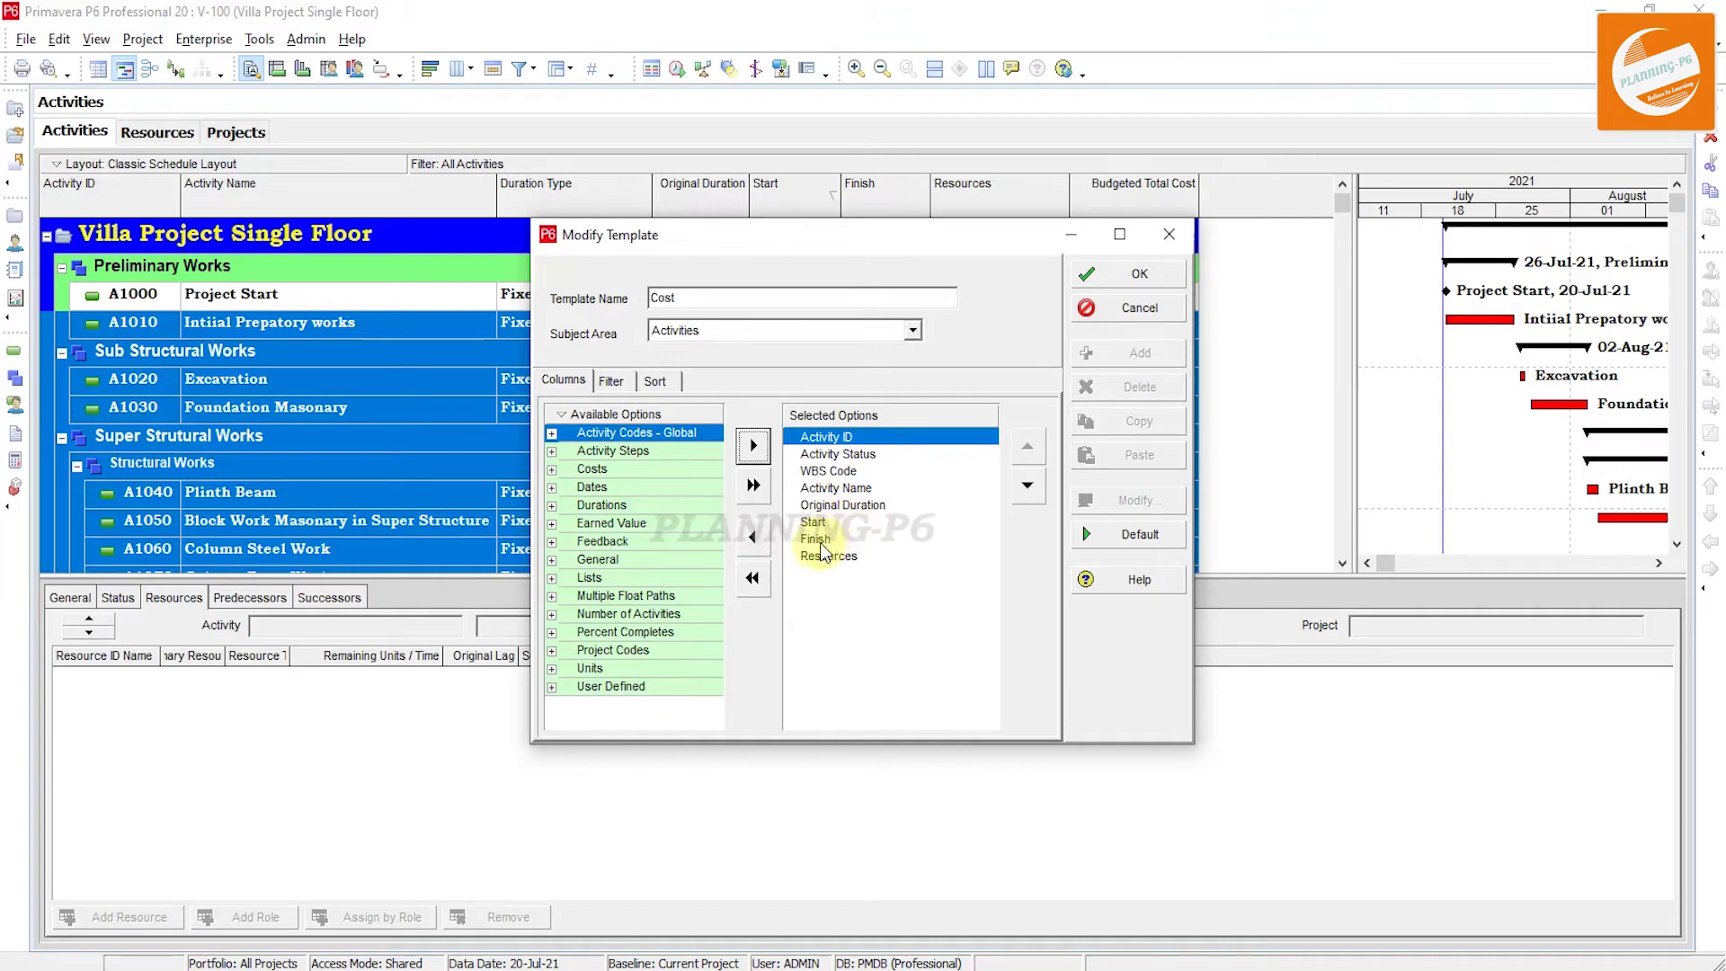
click(913, 334)
click(888, 366)
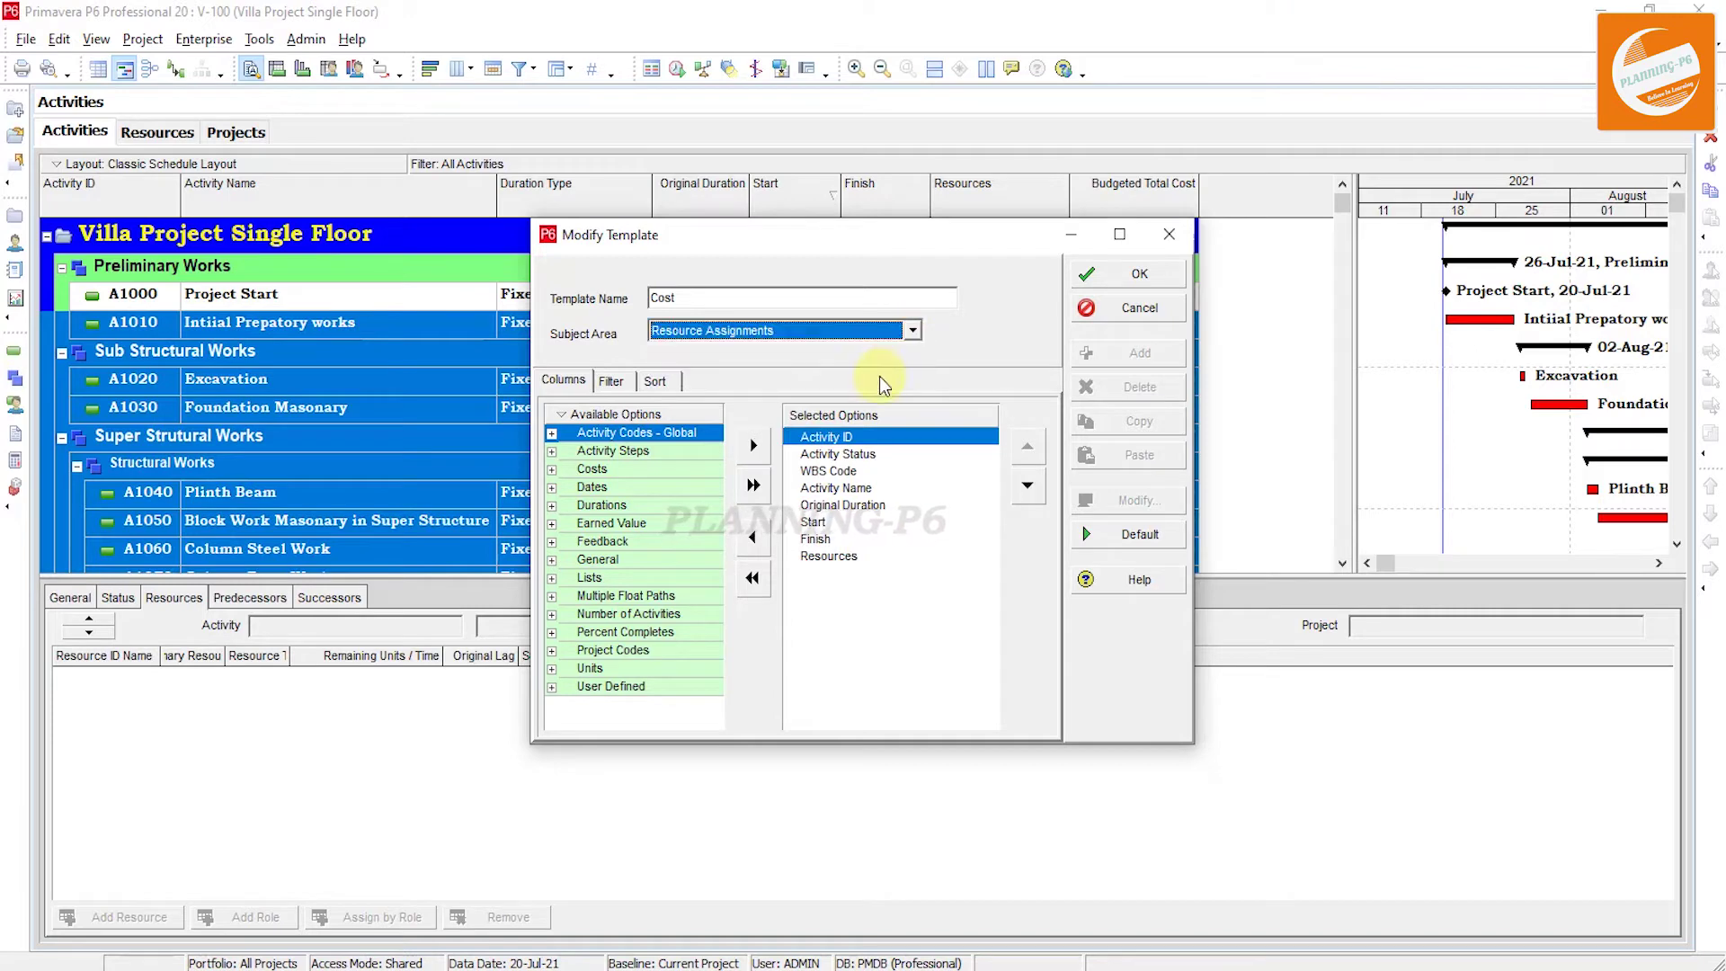
click(839, 539)
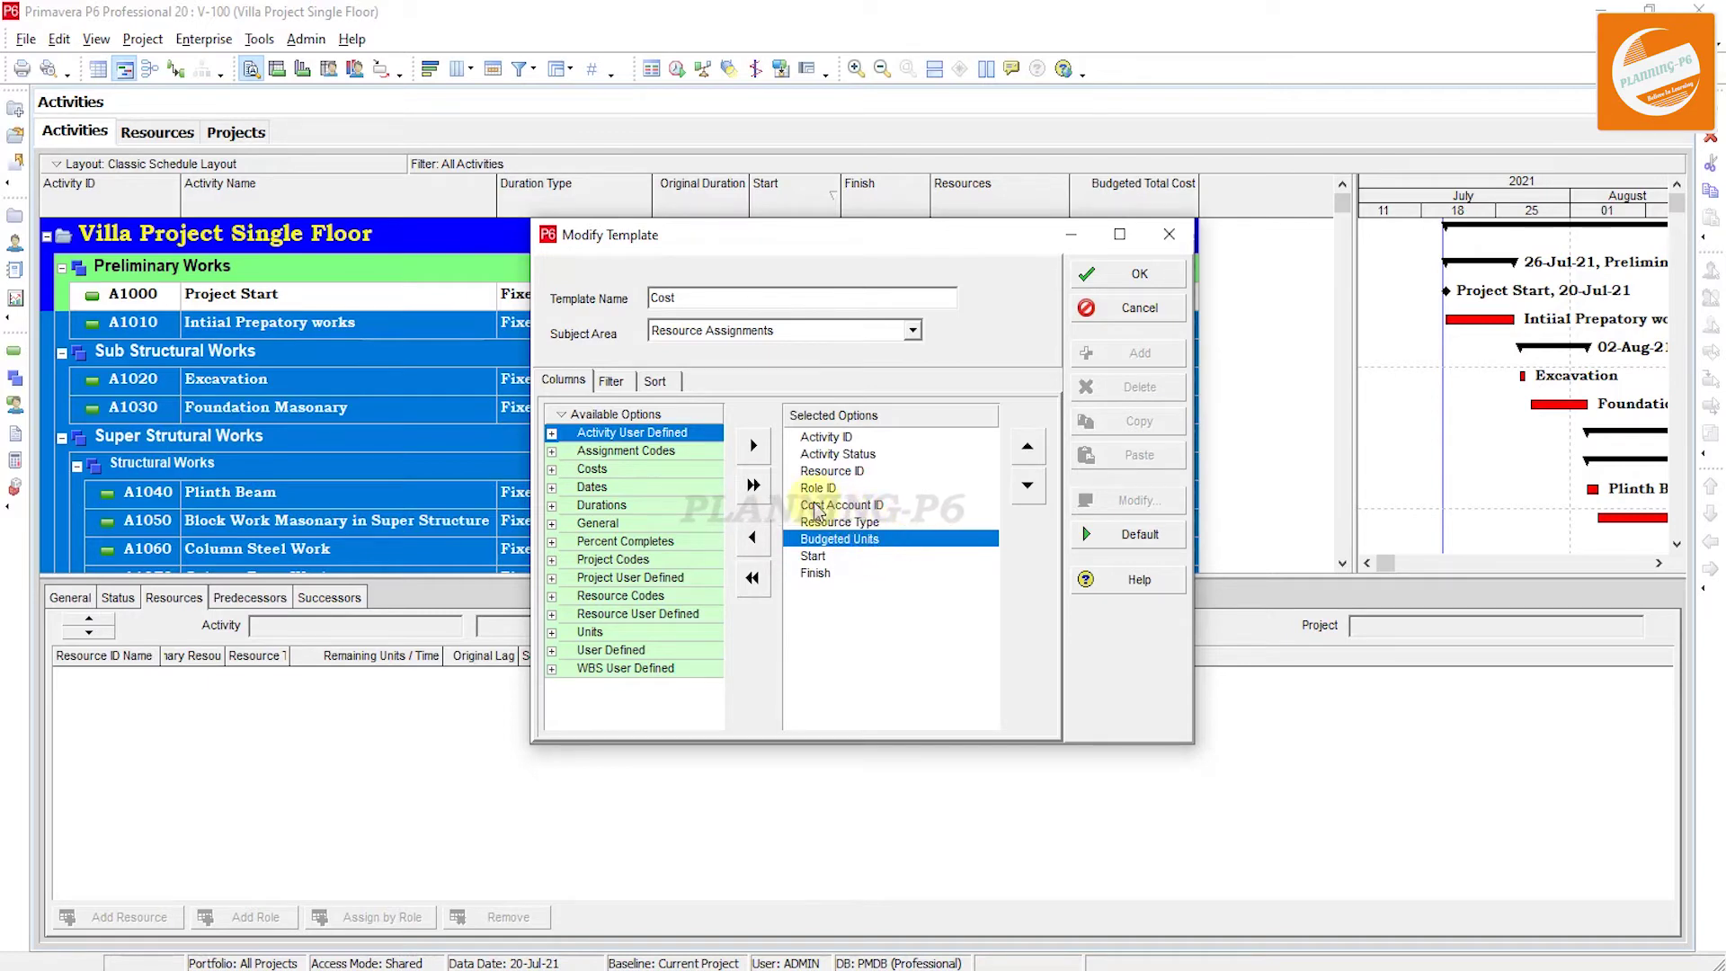
Find Original Duration under Durations and add it after Budgeted Units.
right_click(648, 426)
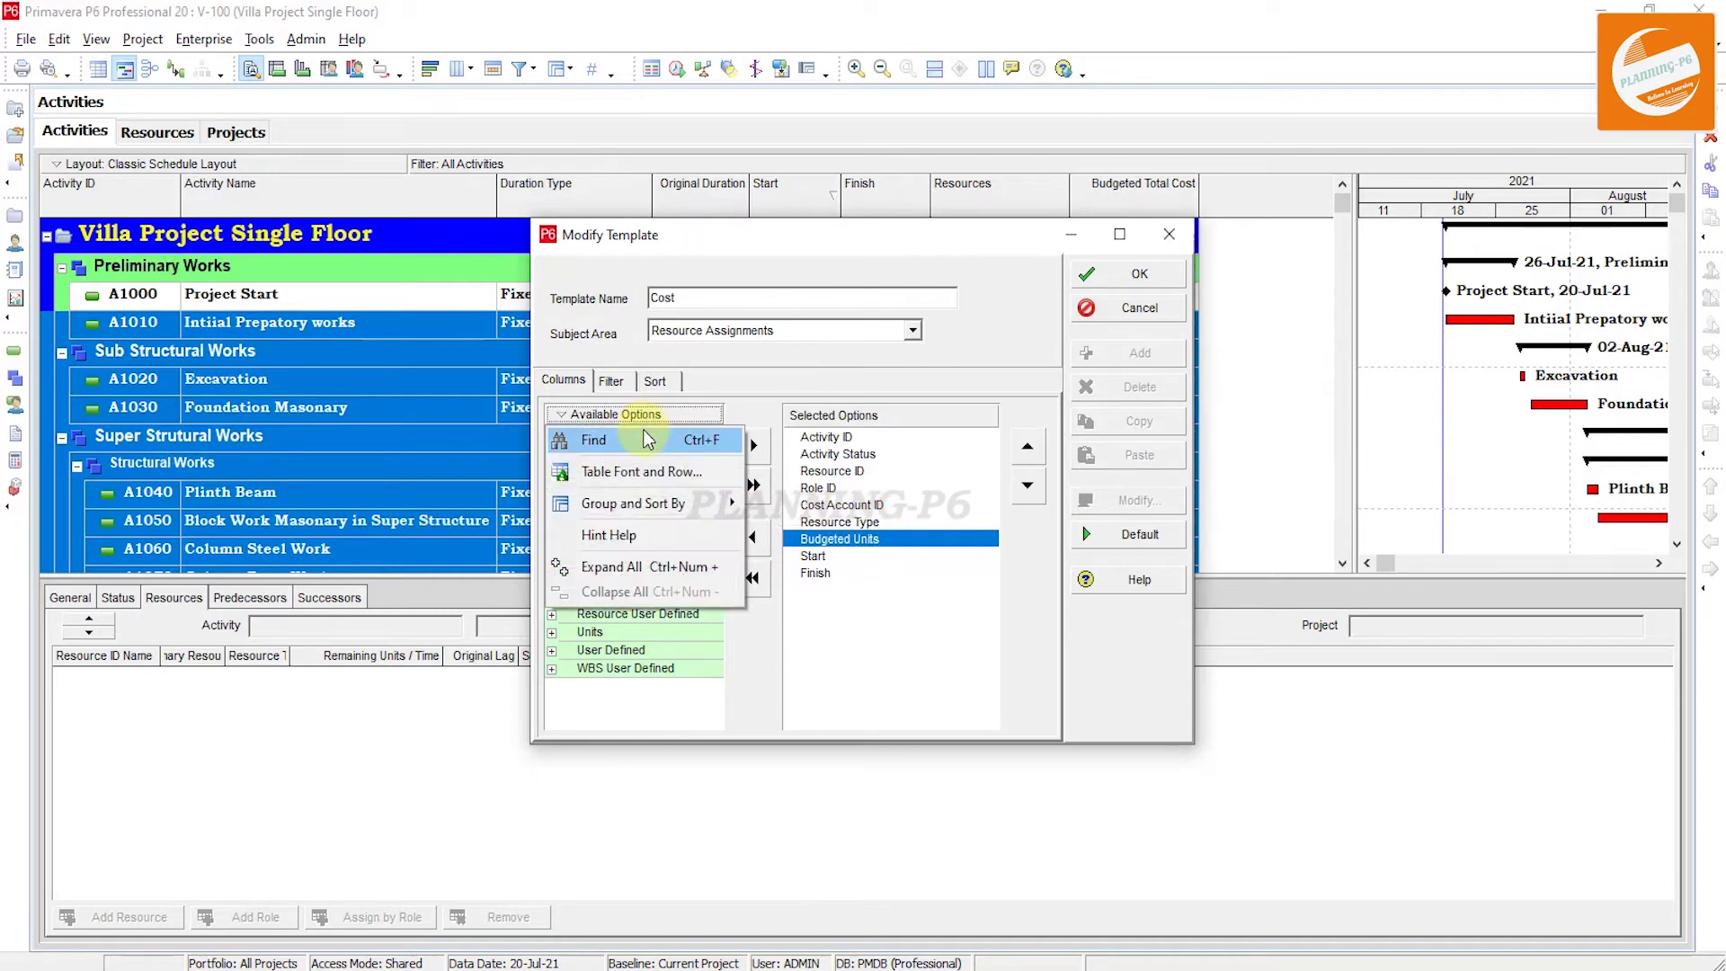
click(645, 432)
text(p)
text(original)
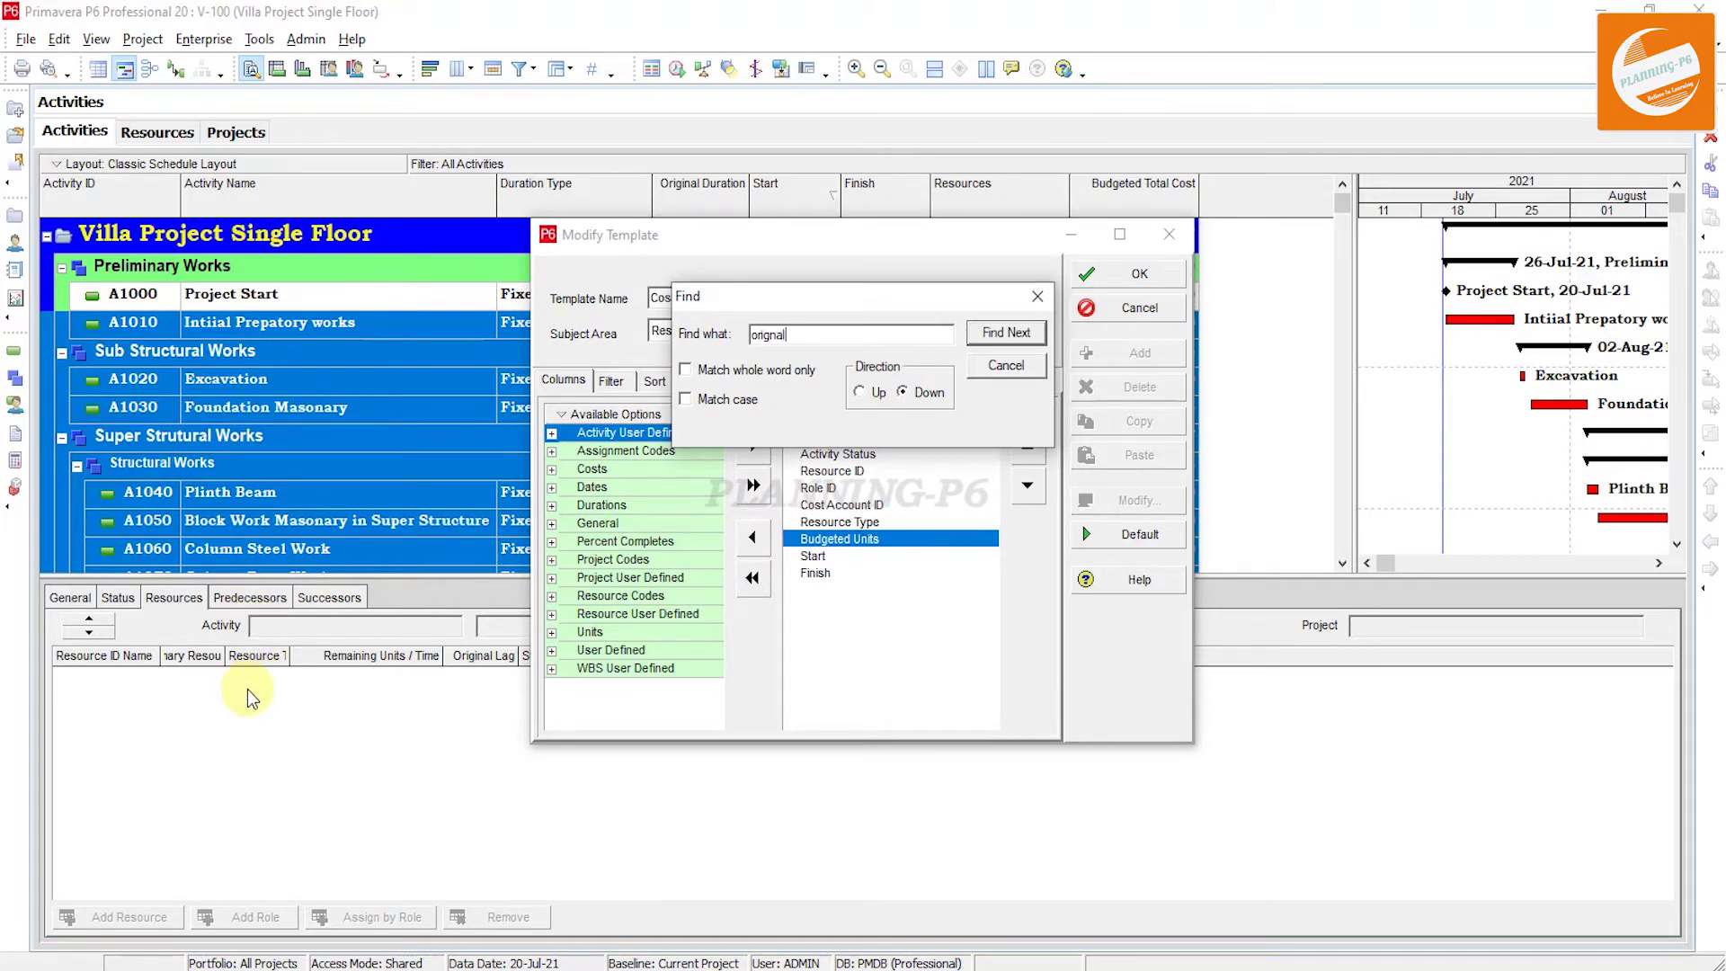
key(Return)
key(Return)
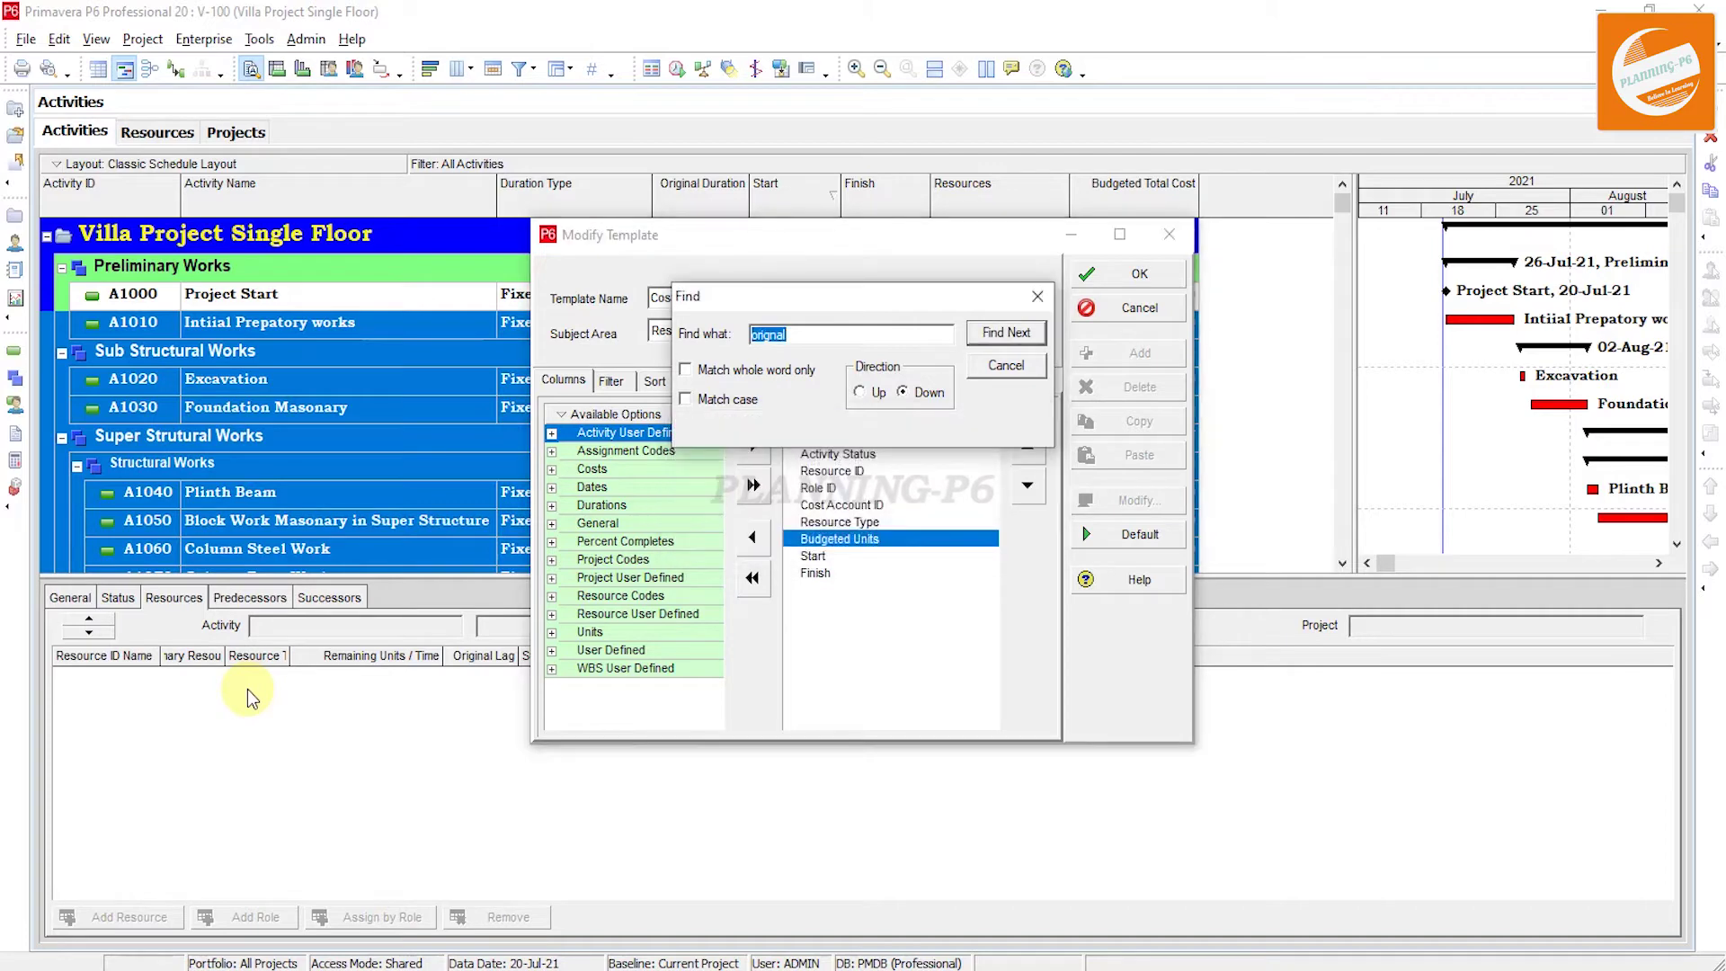
click(552, 505)
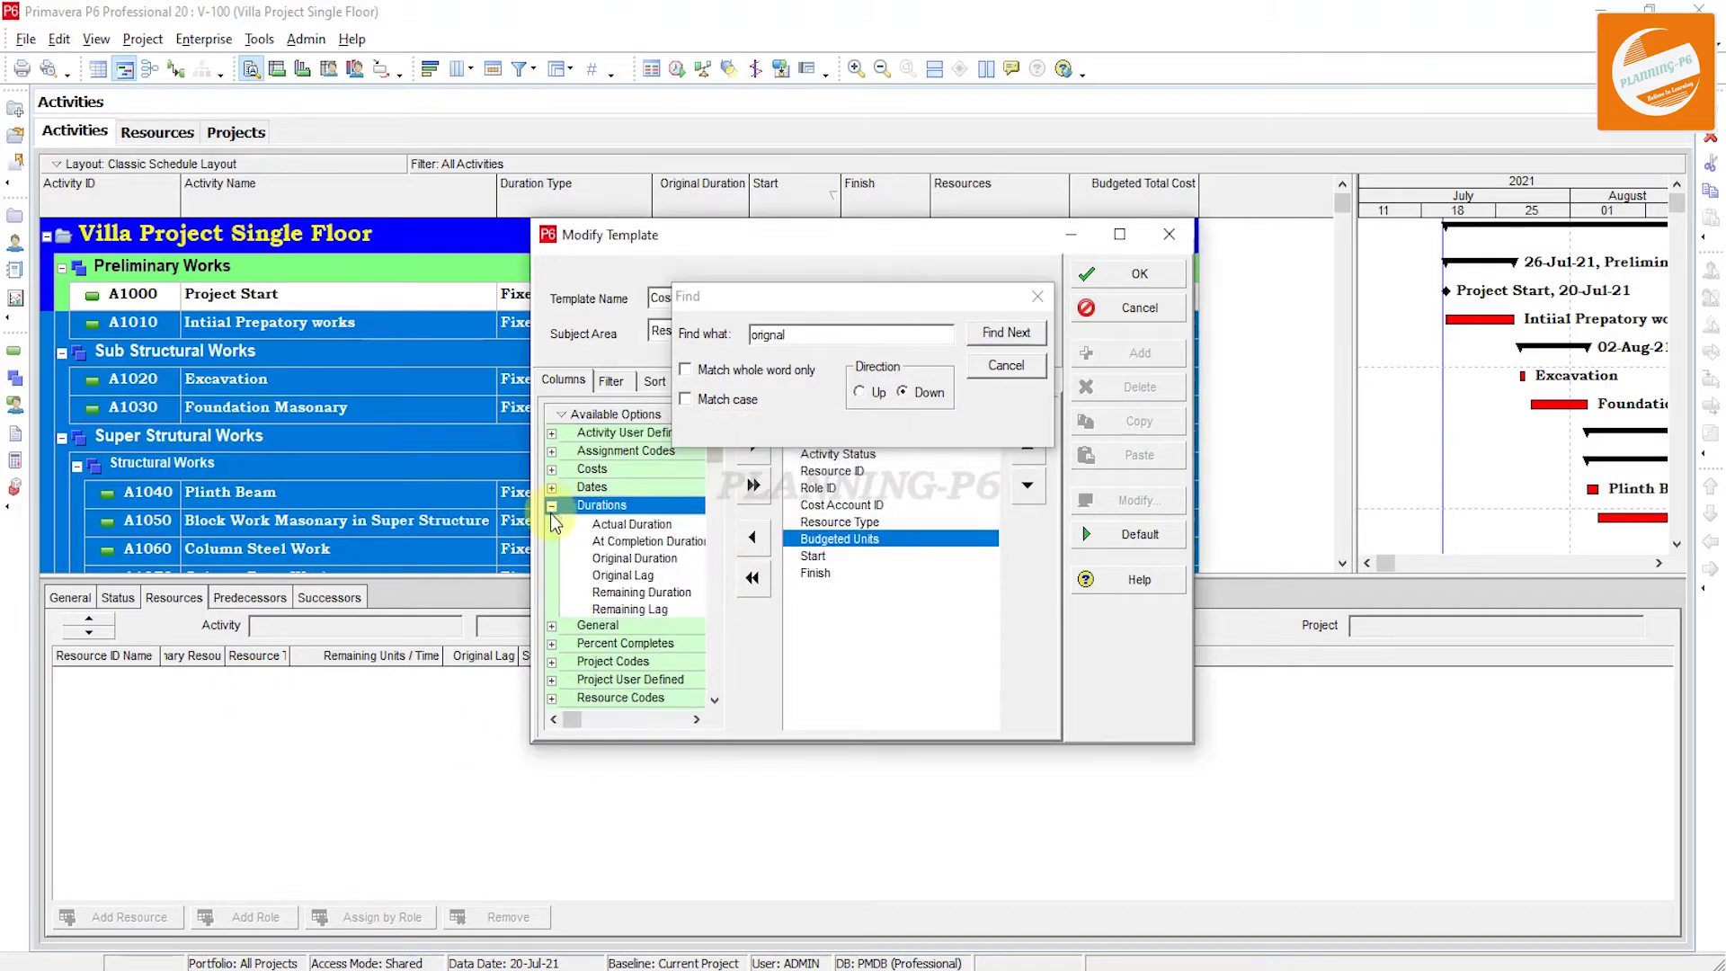
double_click(623, 557)
click(1038, 298)
Save the template and set the output file to V-100.xlsx on the Desktop.
click(1130, 275)
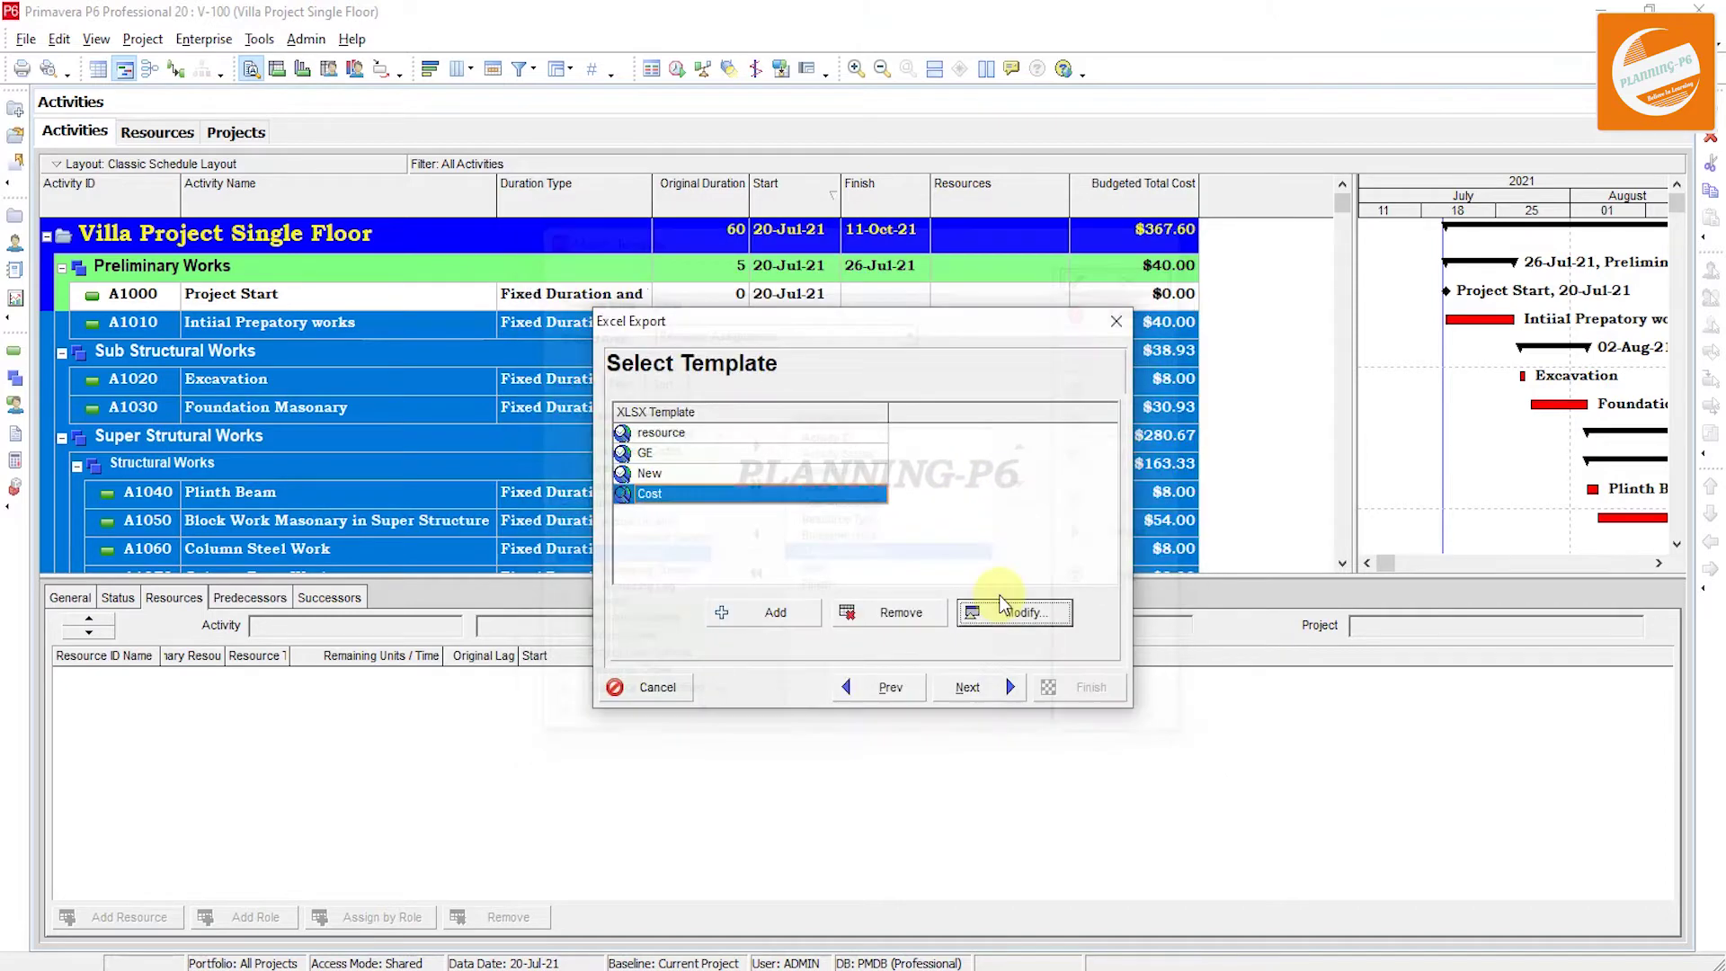
click(1004, 678)
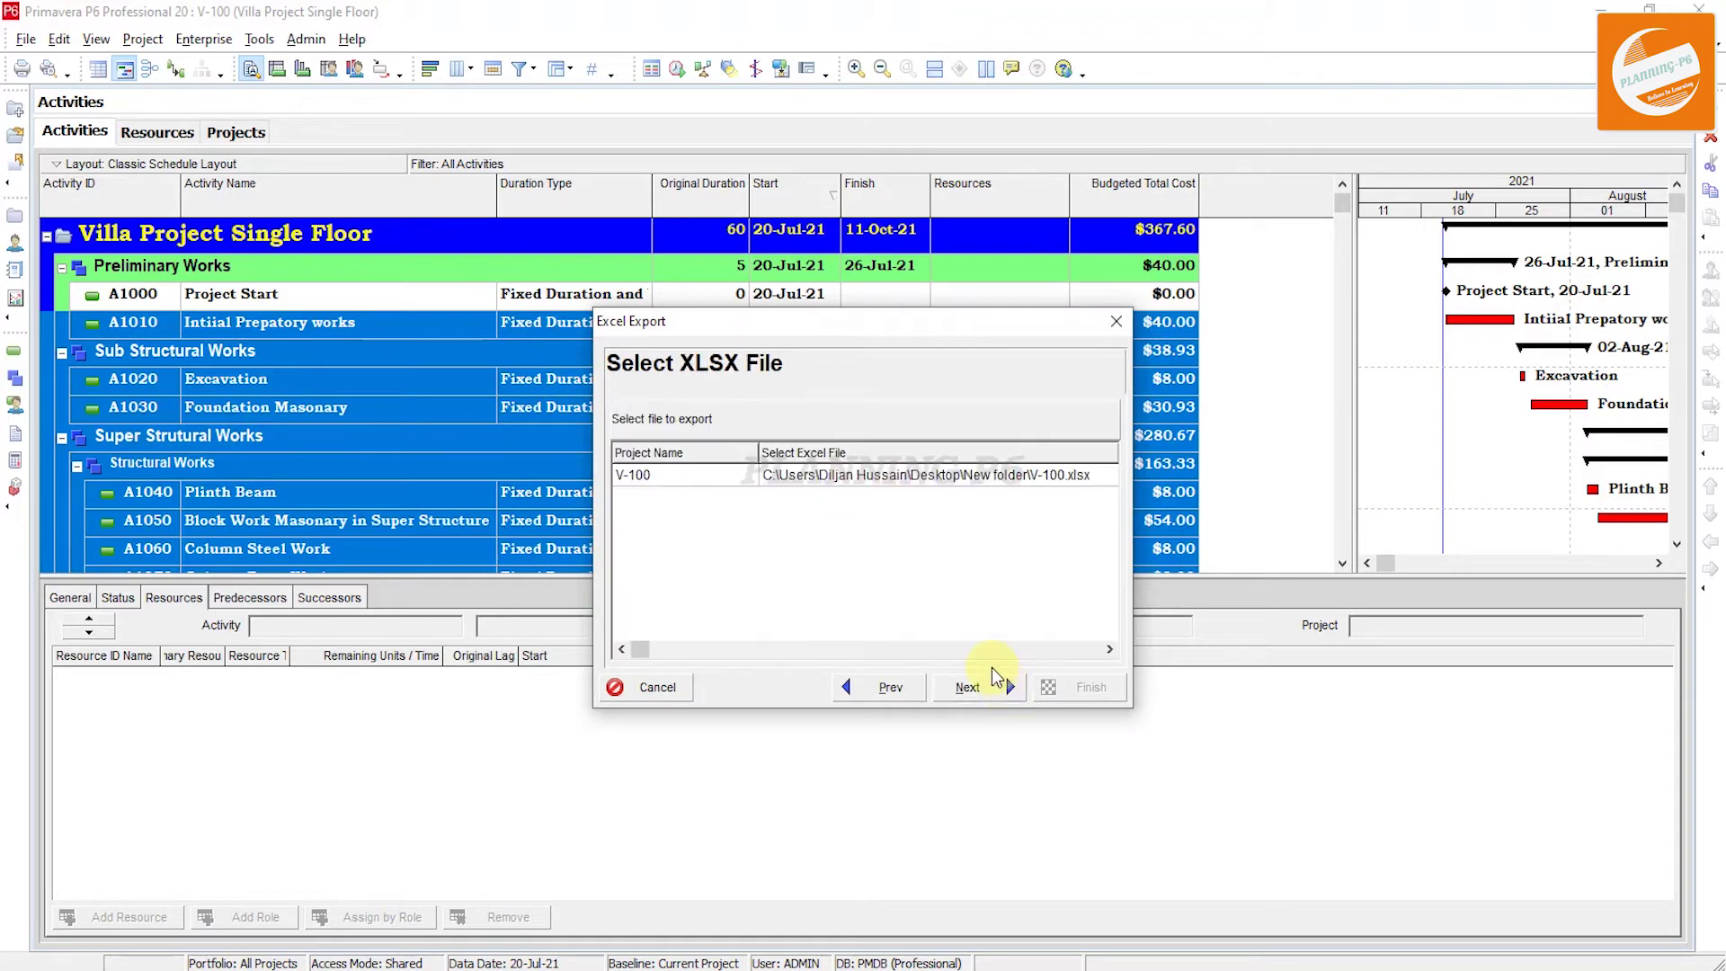
click(1028, 476)
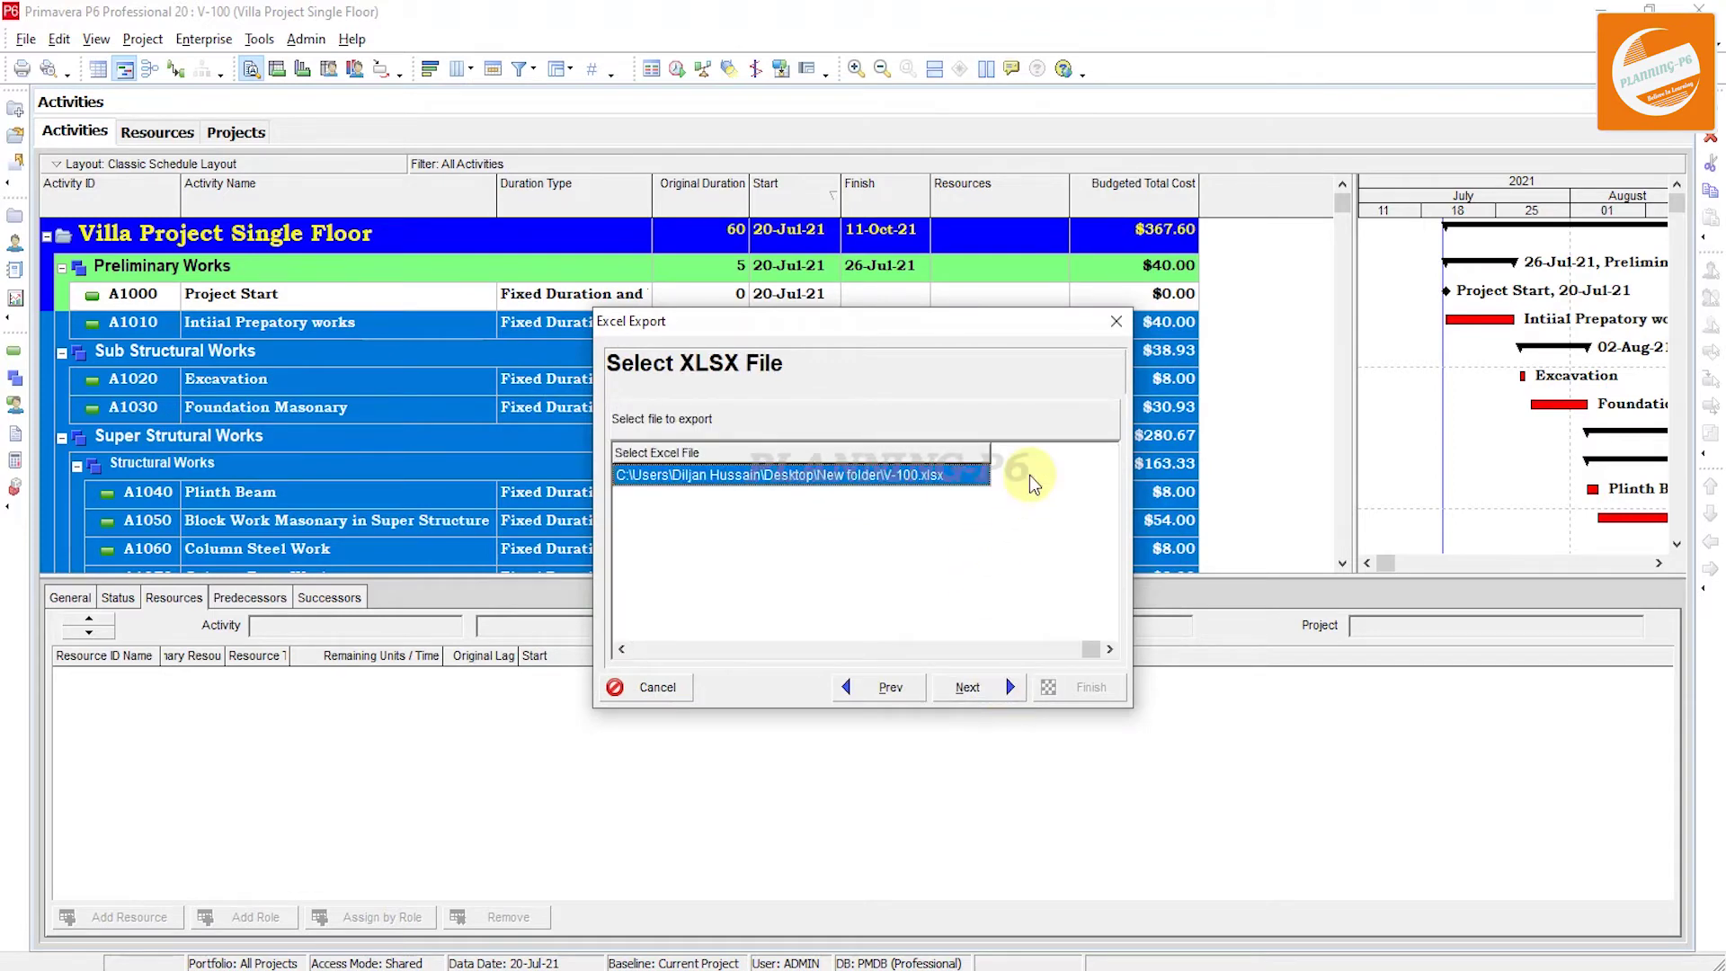
click(980, 481)
click(981, 478)
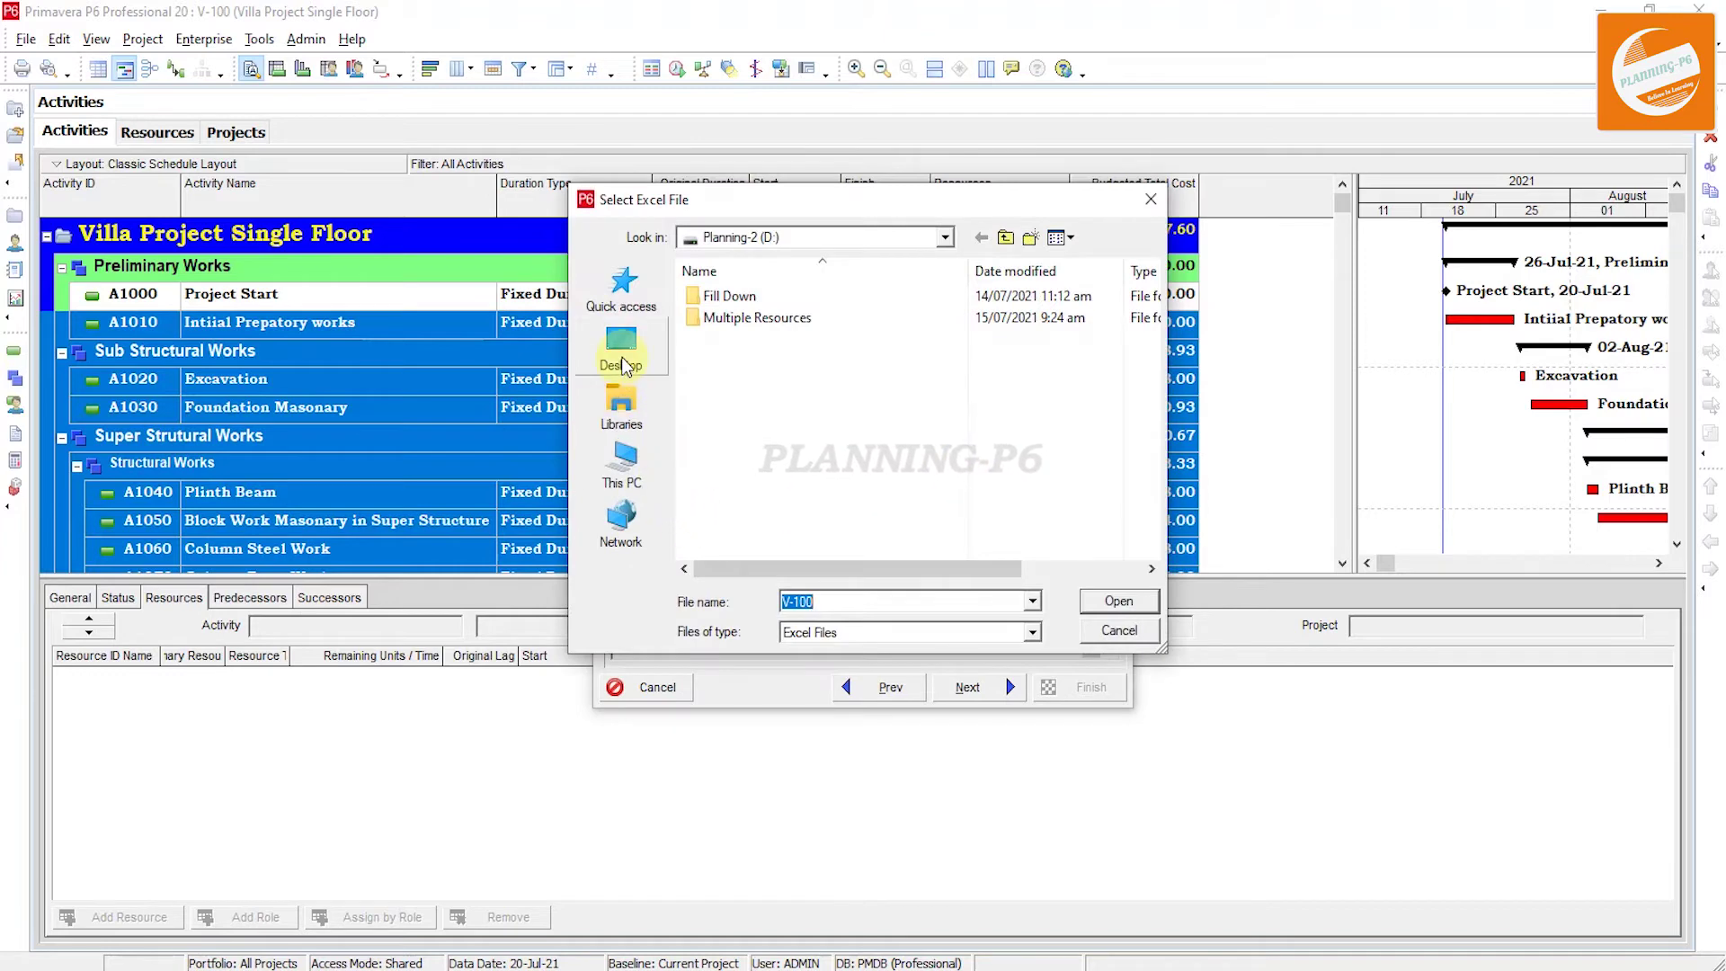
click(620, 348)
click(929, 555)
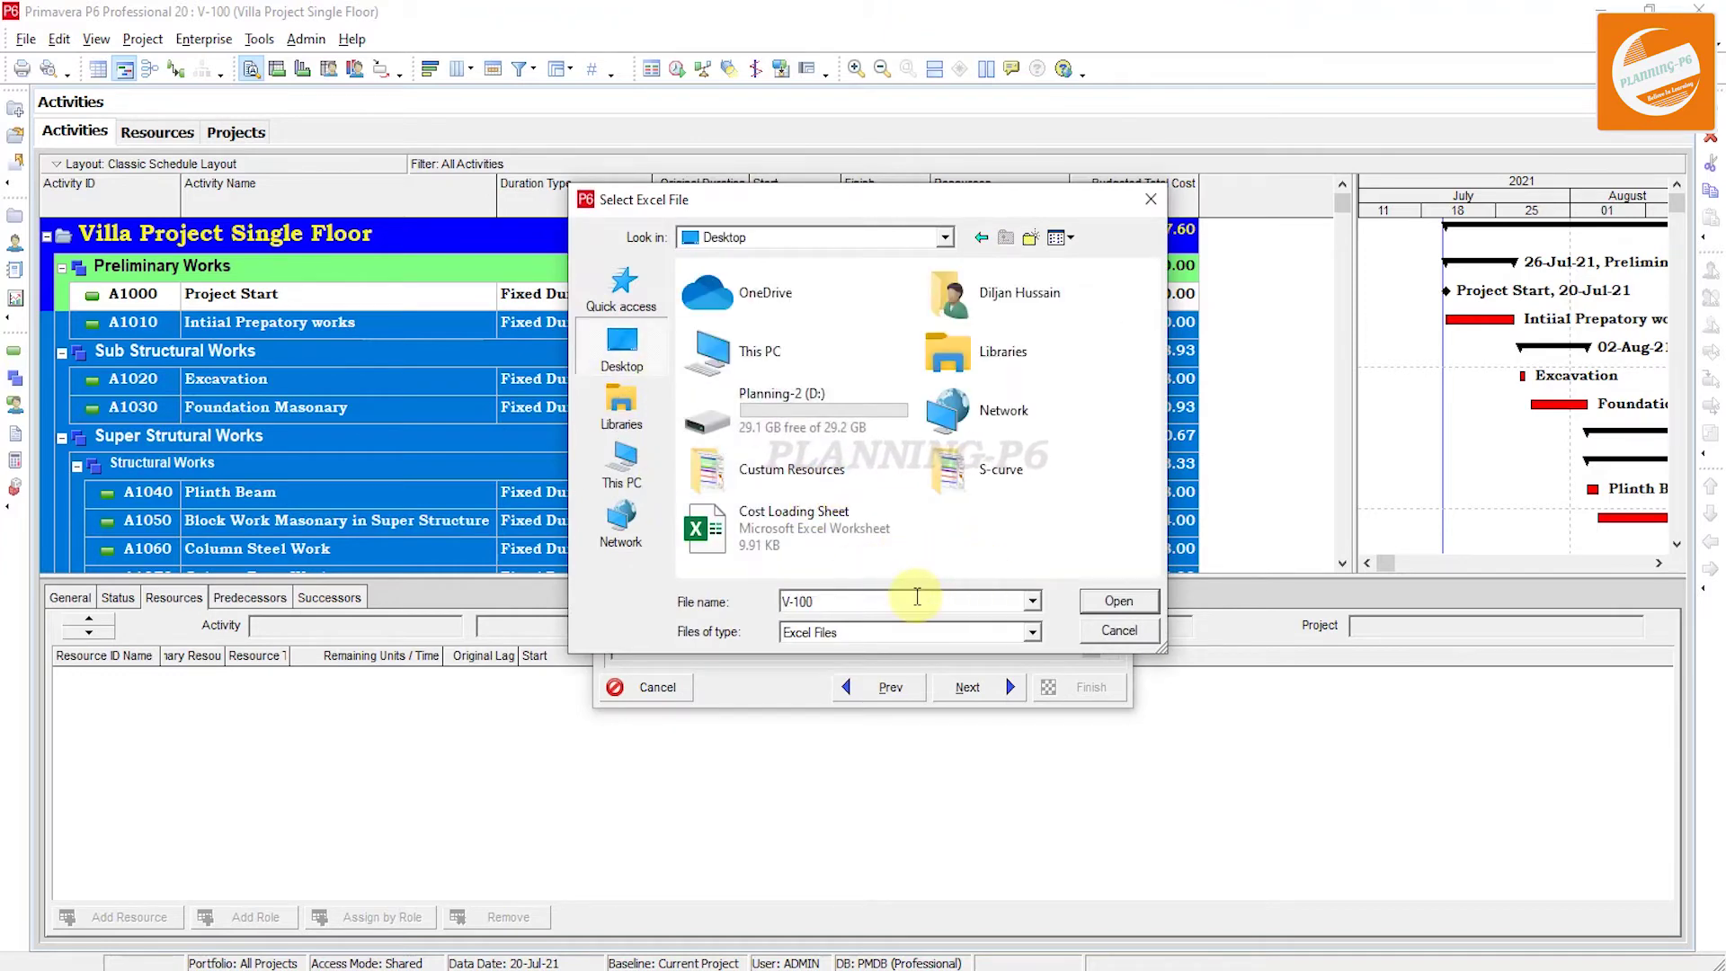
click(1105, 603)
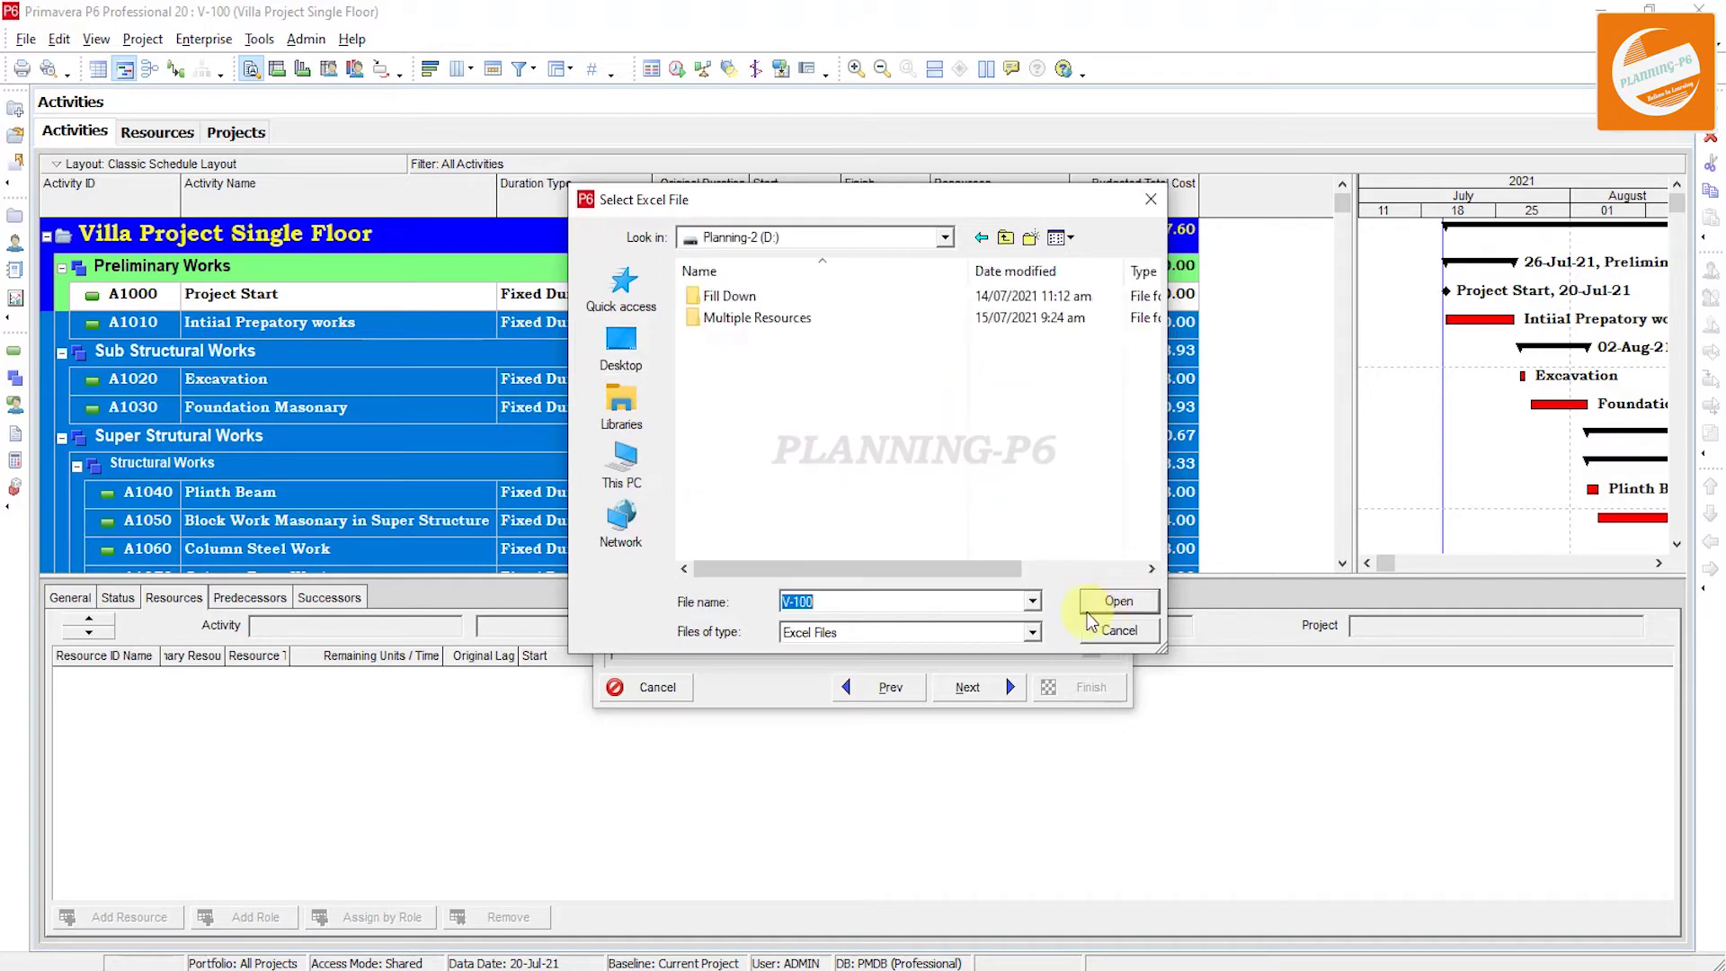
click(1137, 603)
Run the export, dismiss the result and minimise P6 to the desktop.
click(1004, 691)
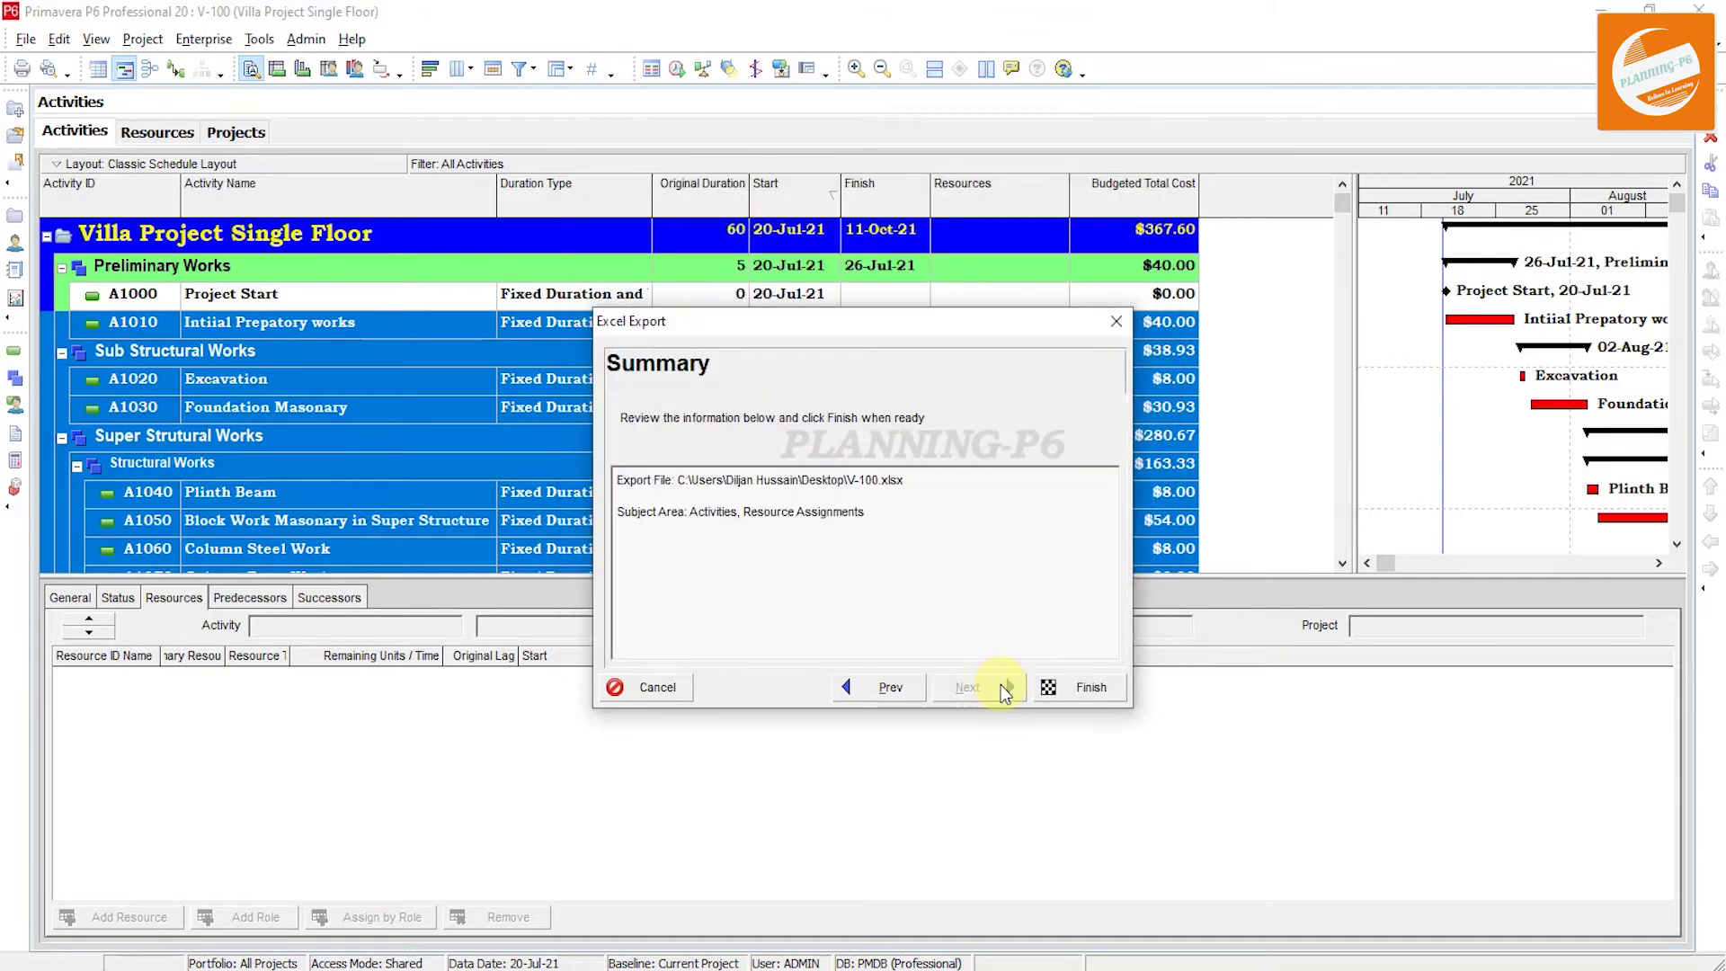
click(1047, 691)
click(1053, 689)
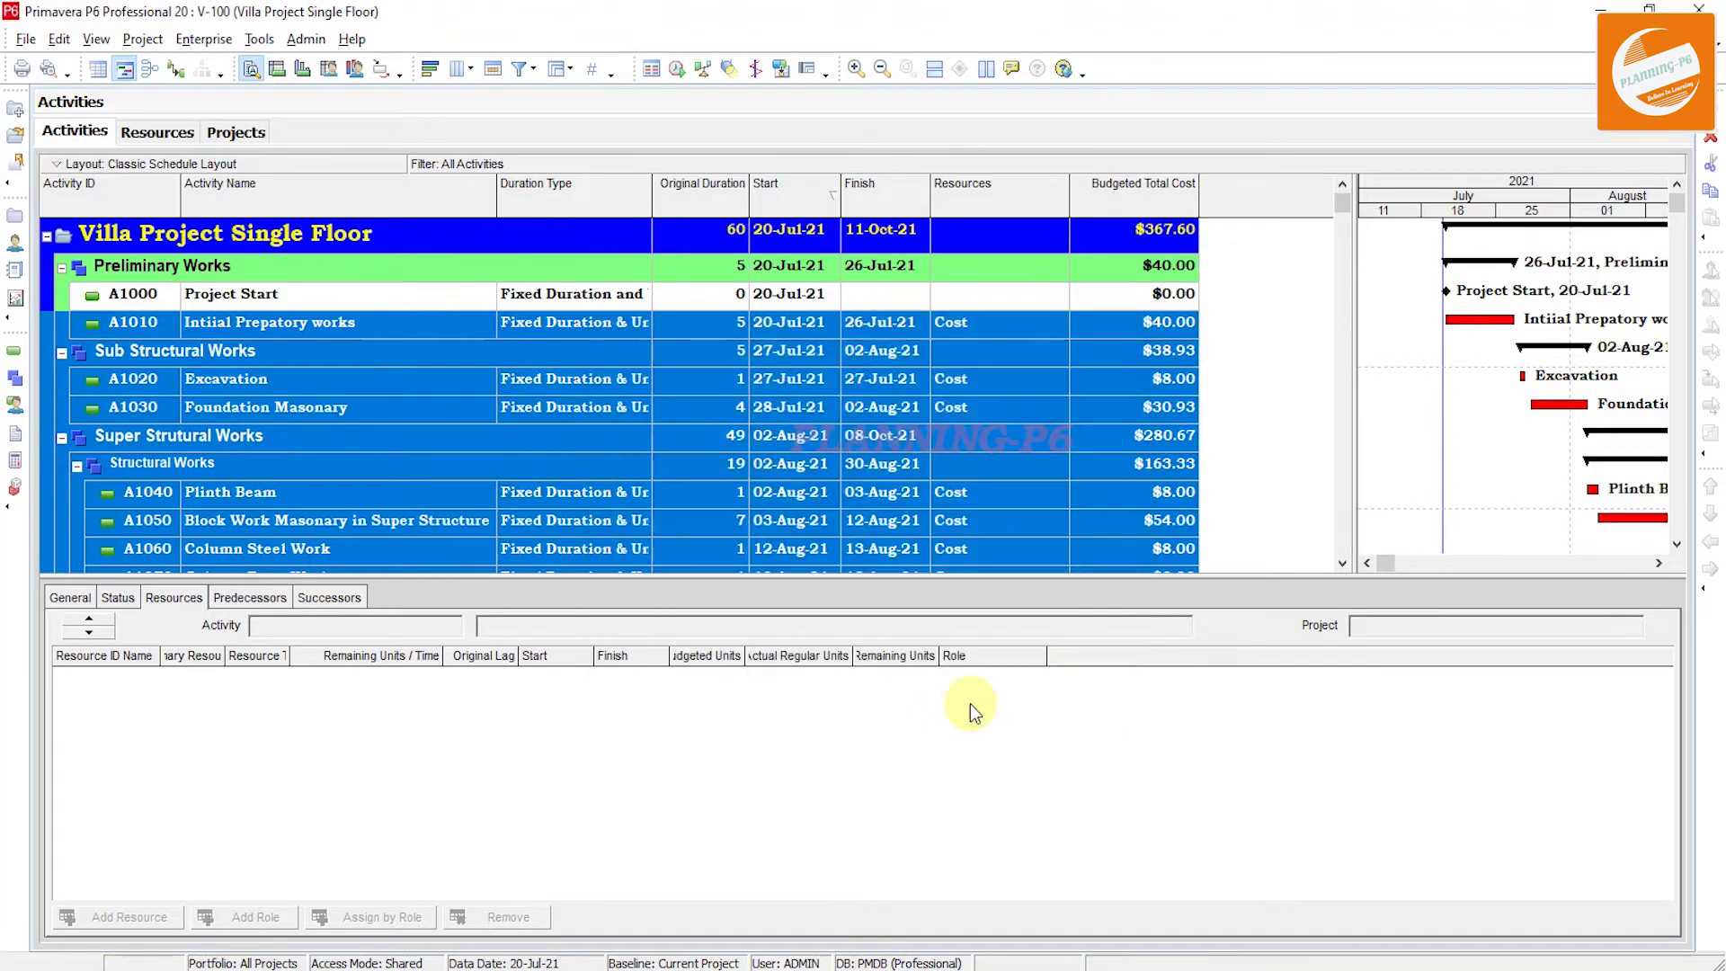
click(1600, 11)
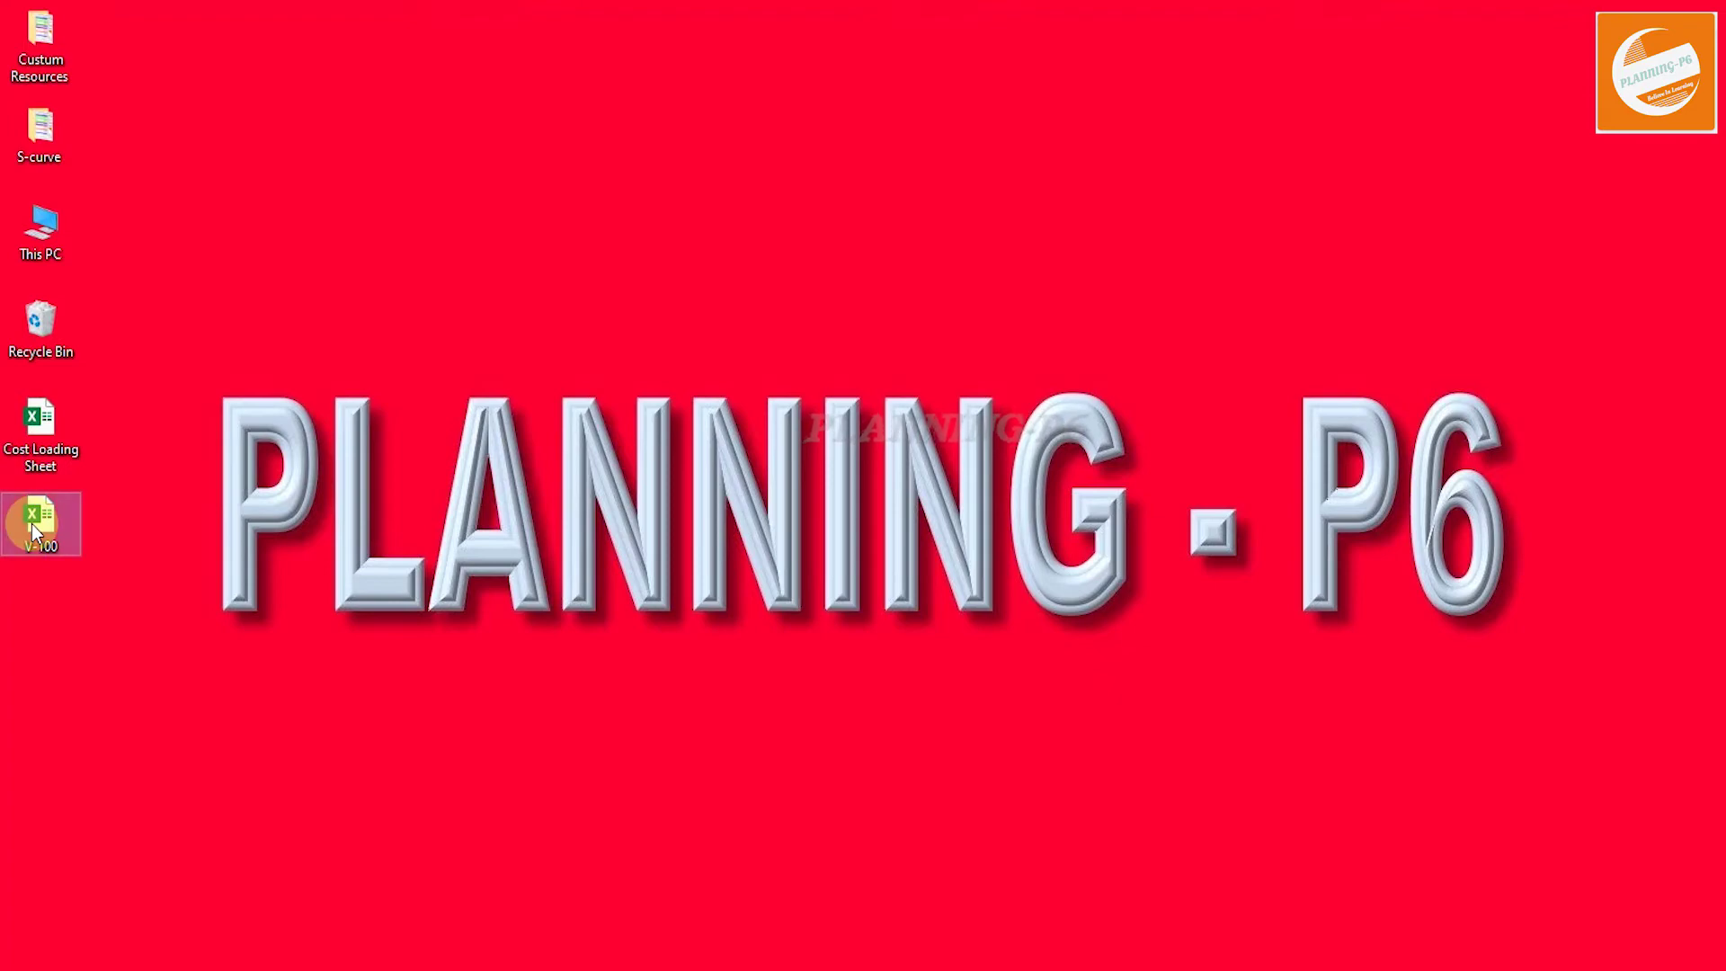
Open V-100.xlsx maximised in Excel and autofit TASK sheet columns B–G.
double_click(32, 526)
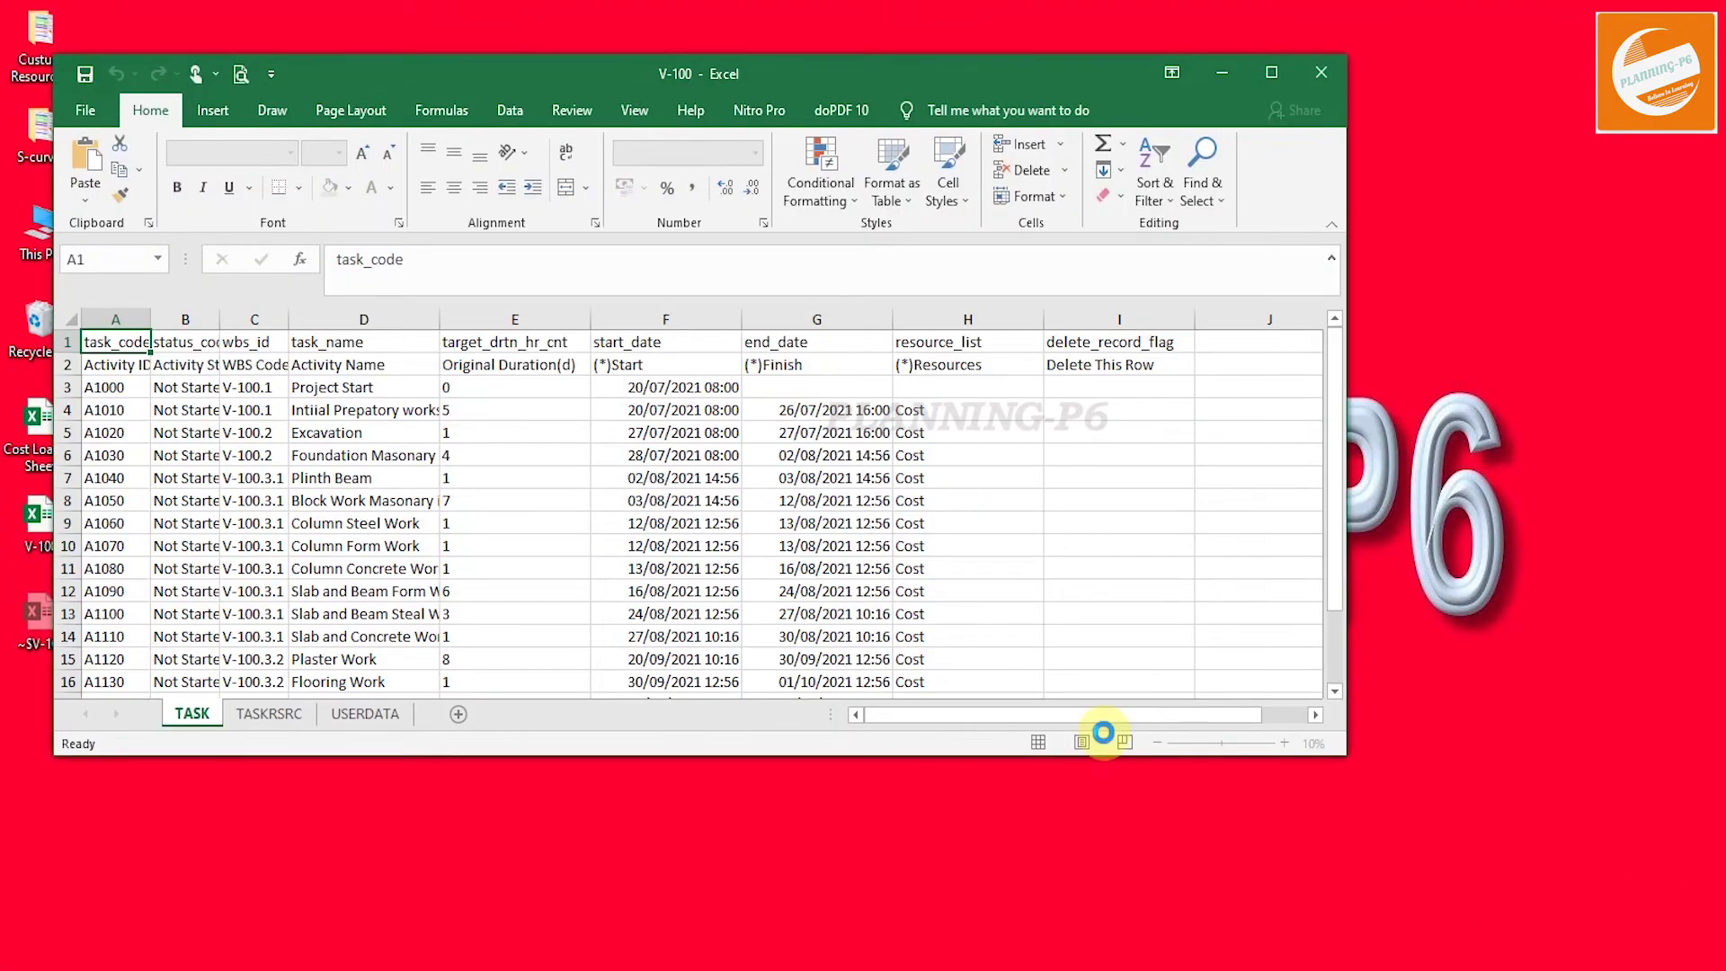
click(1271, 72)
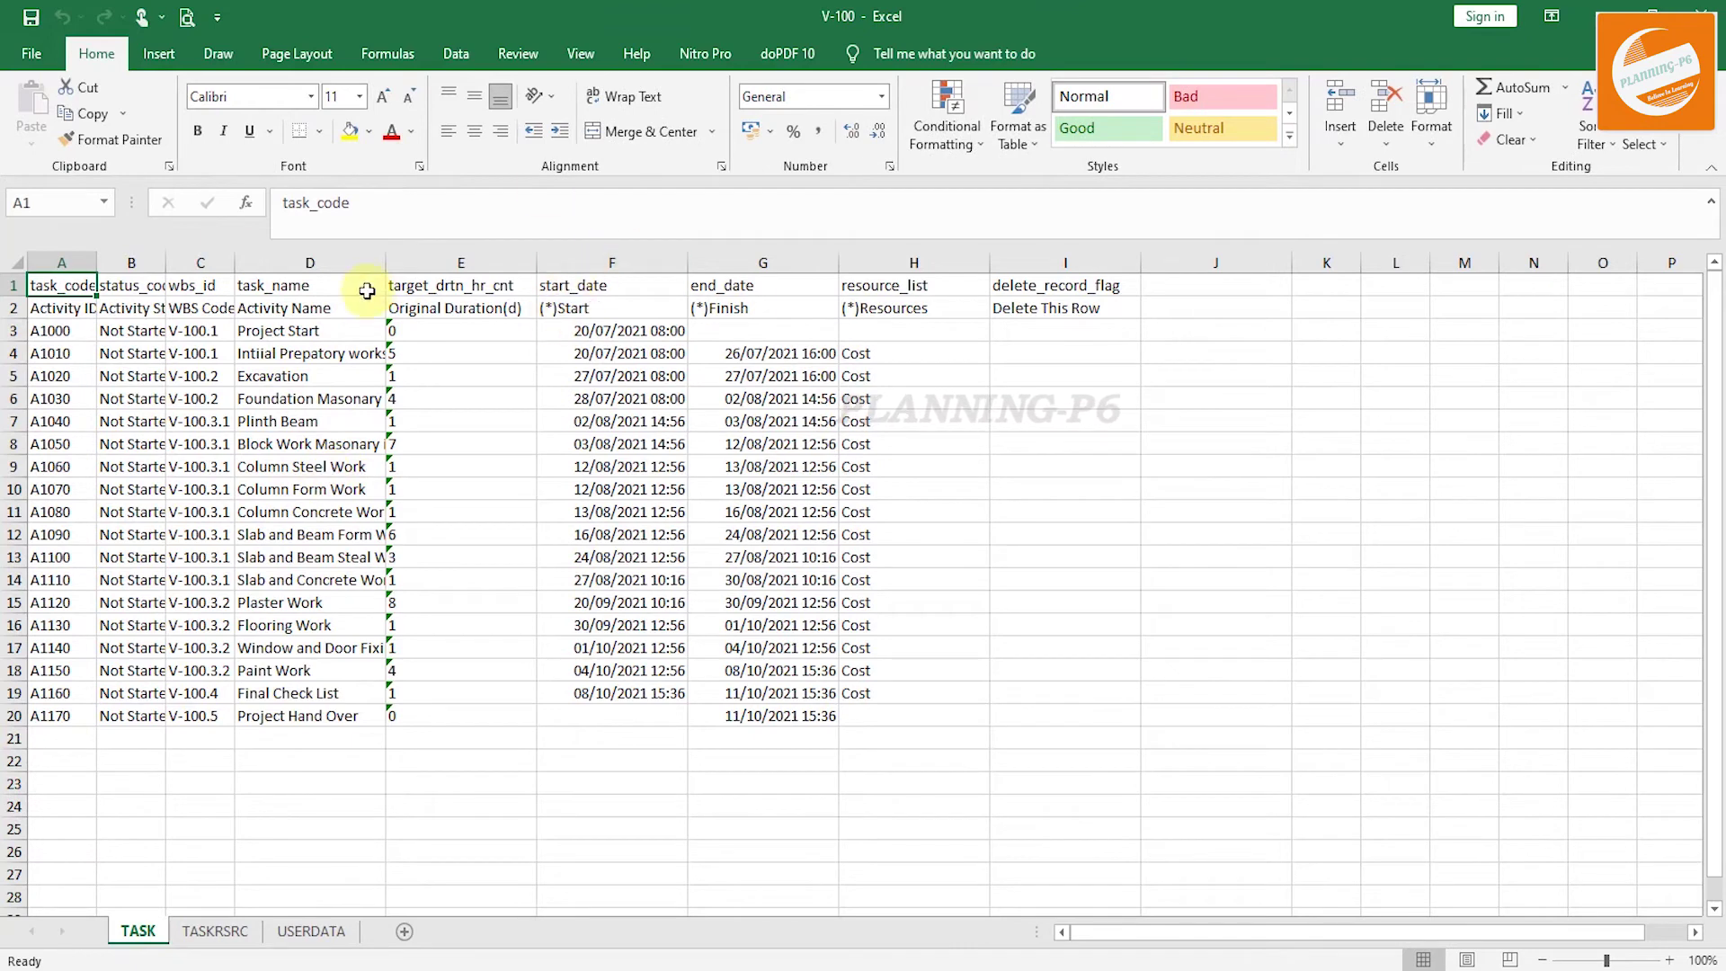
drag(140, 259, 690, 271)
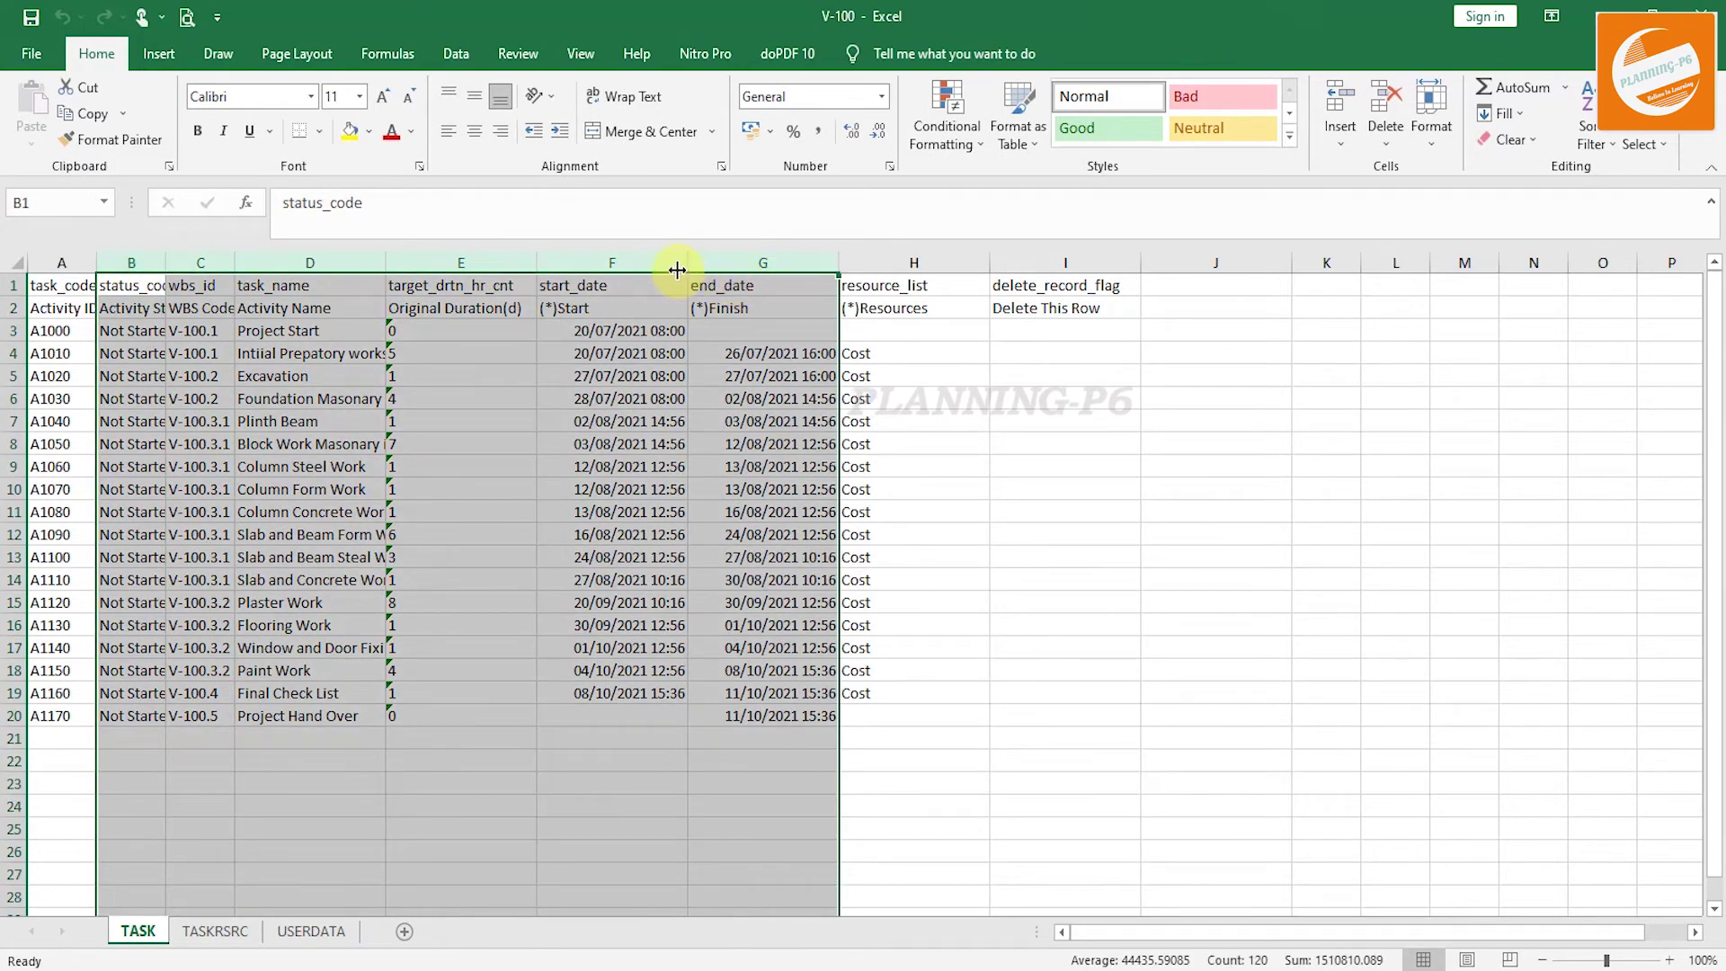
double_click(691, 269)
click(573, 715)
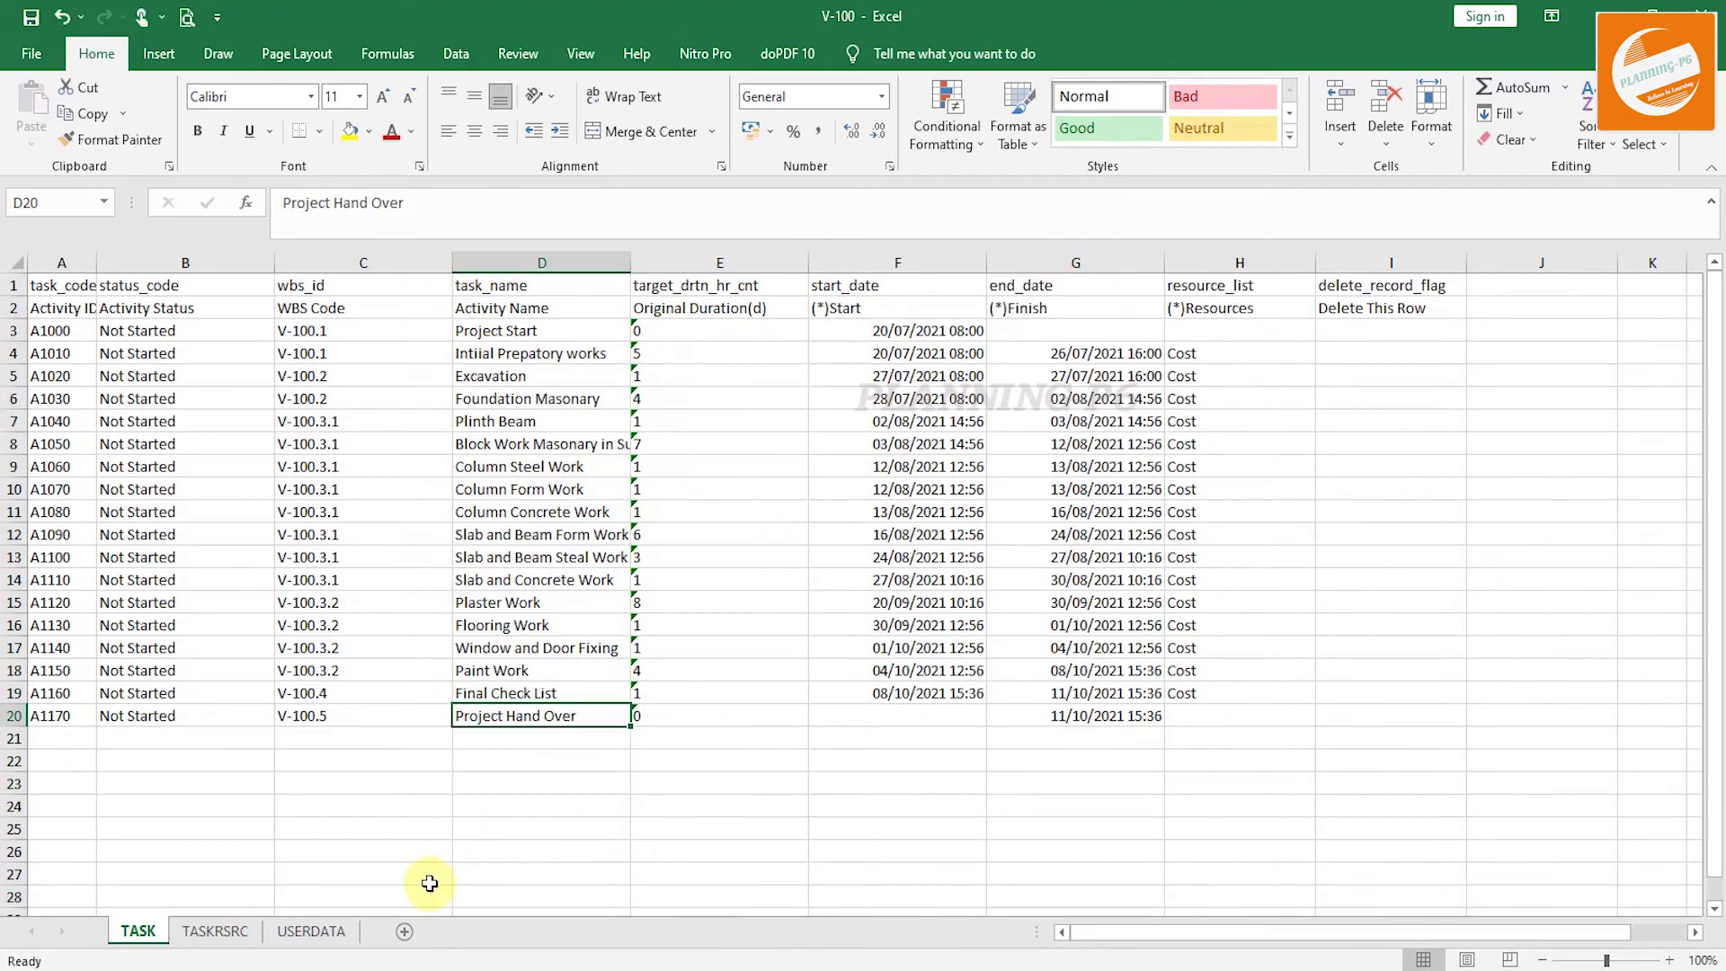
Switch to the TASKRSRC sheet and select the first Budgeted Units cell G3.
click(215, 930)
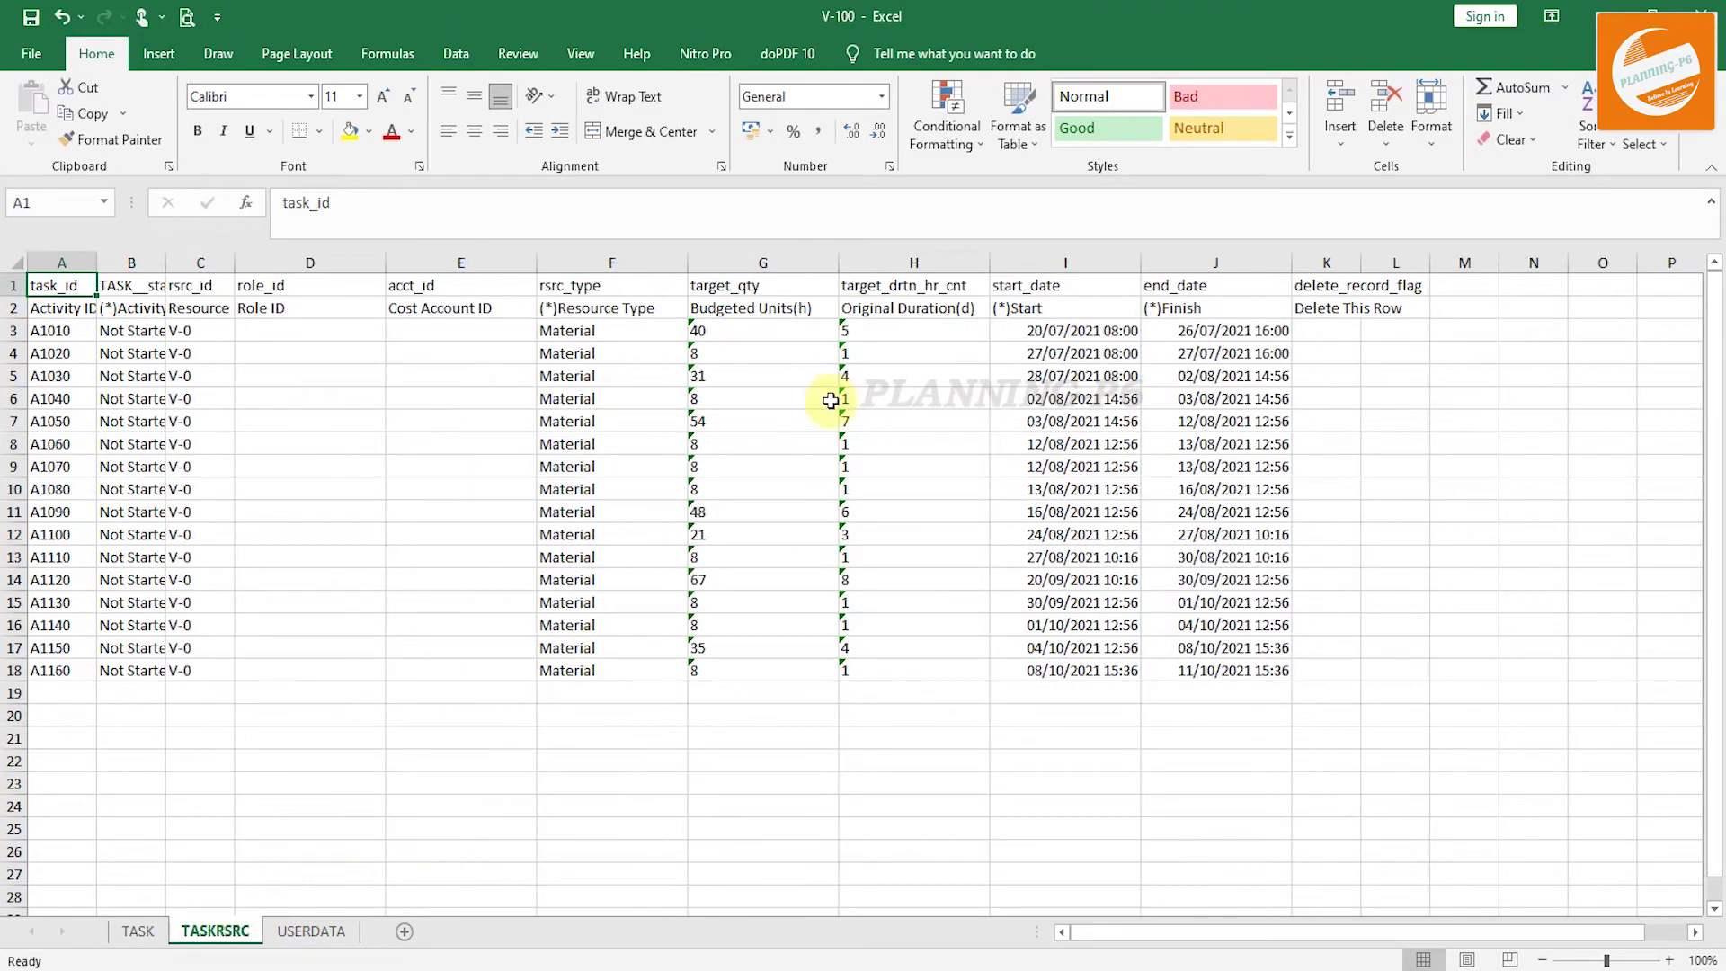
click(715, 334)
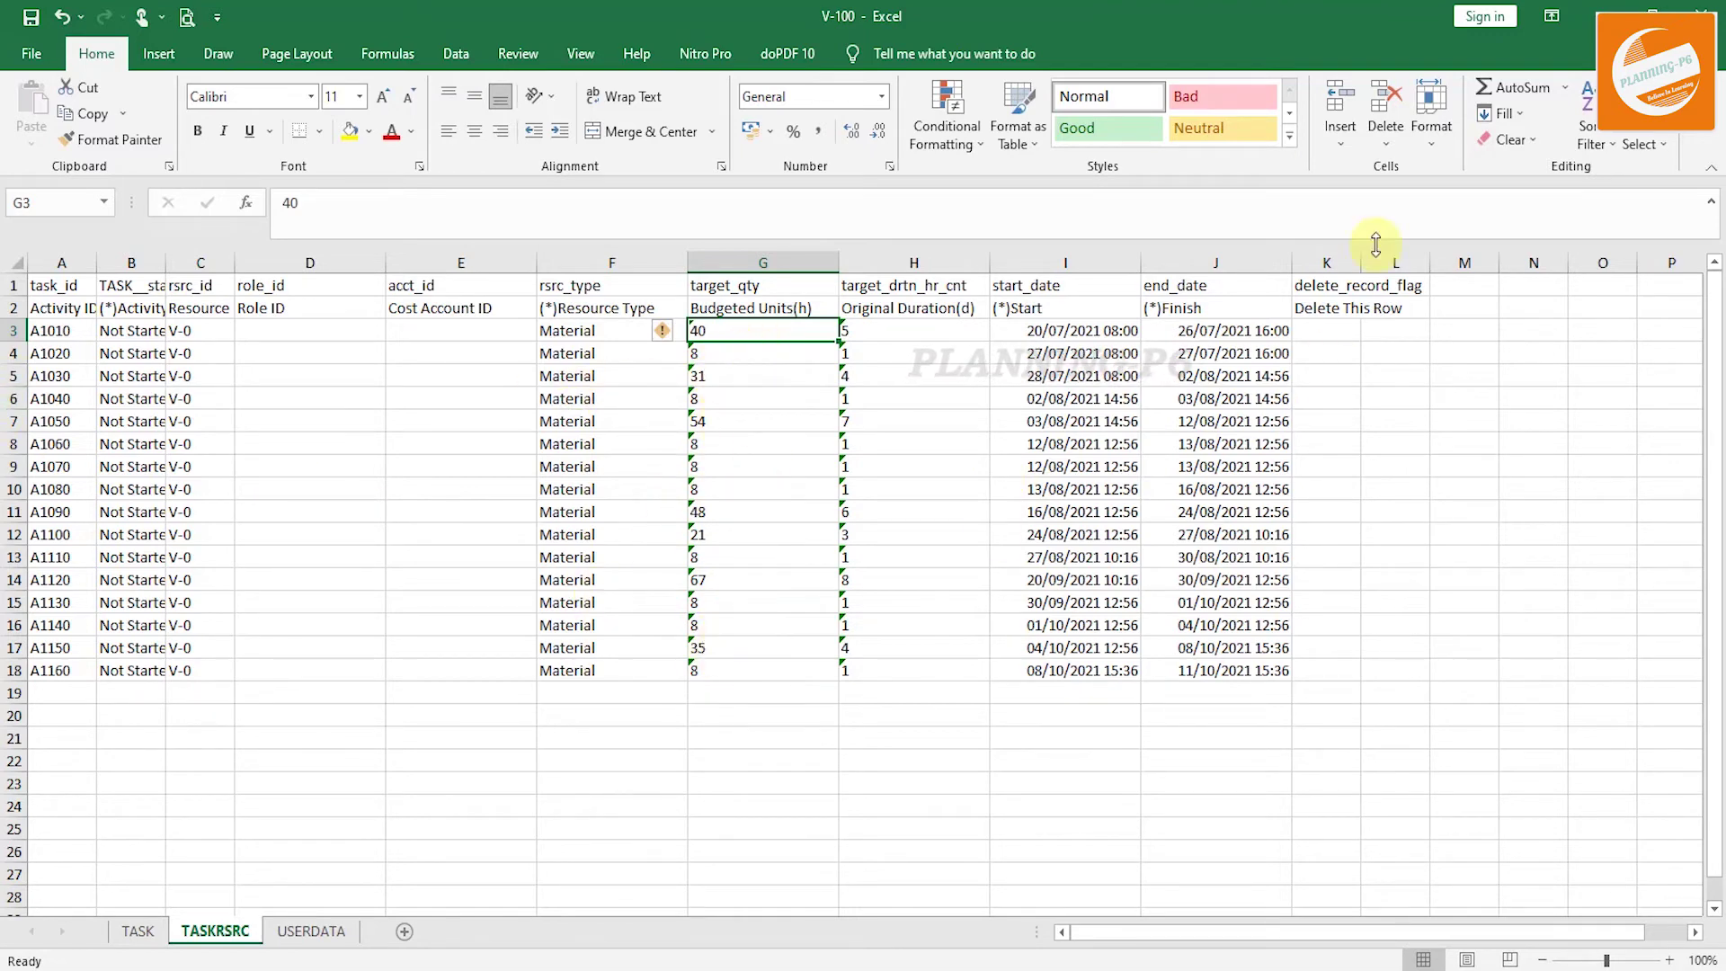
Minimize the V-100 workbook so the desktop shows again.
click(1587, 27)
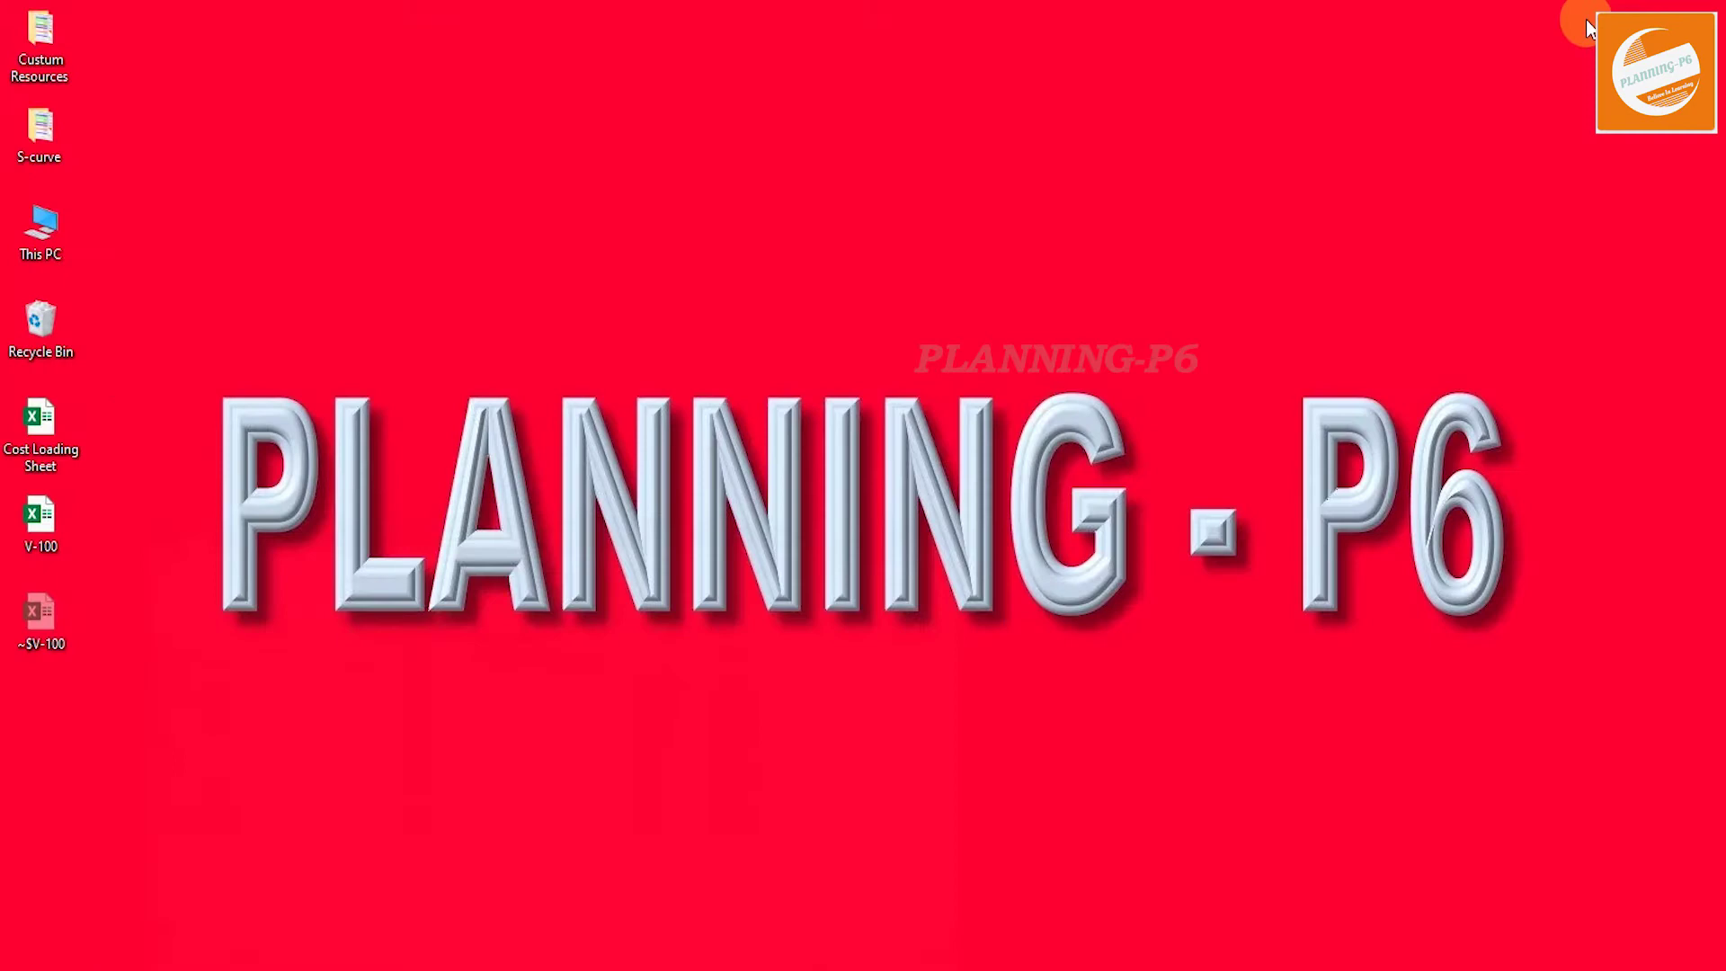
Copy the cost values B2:B17 from the Cost Loading Sheet and return to V-100.
double_click(54, 444)
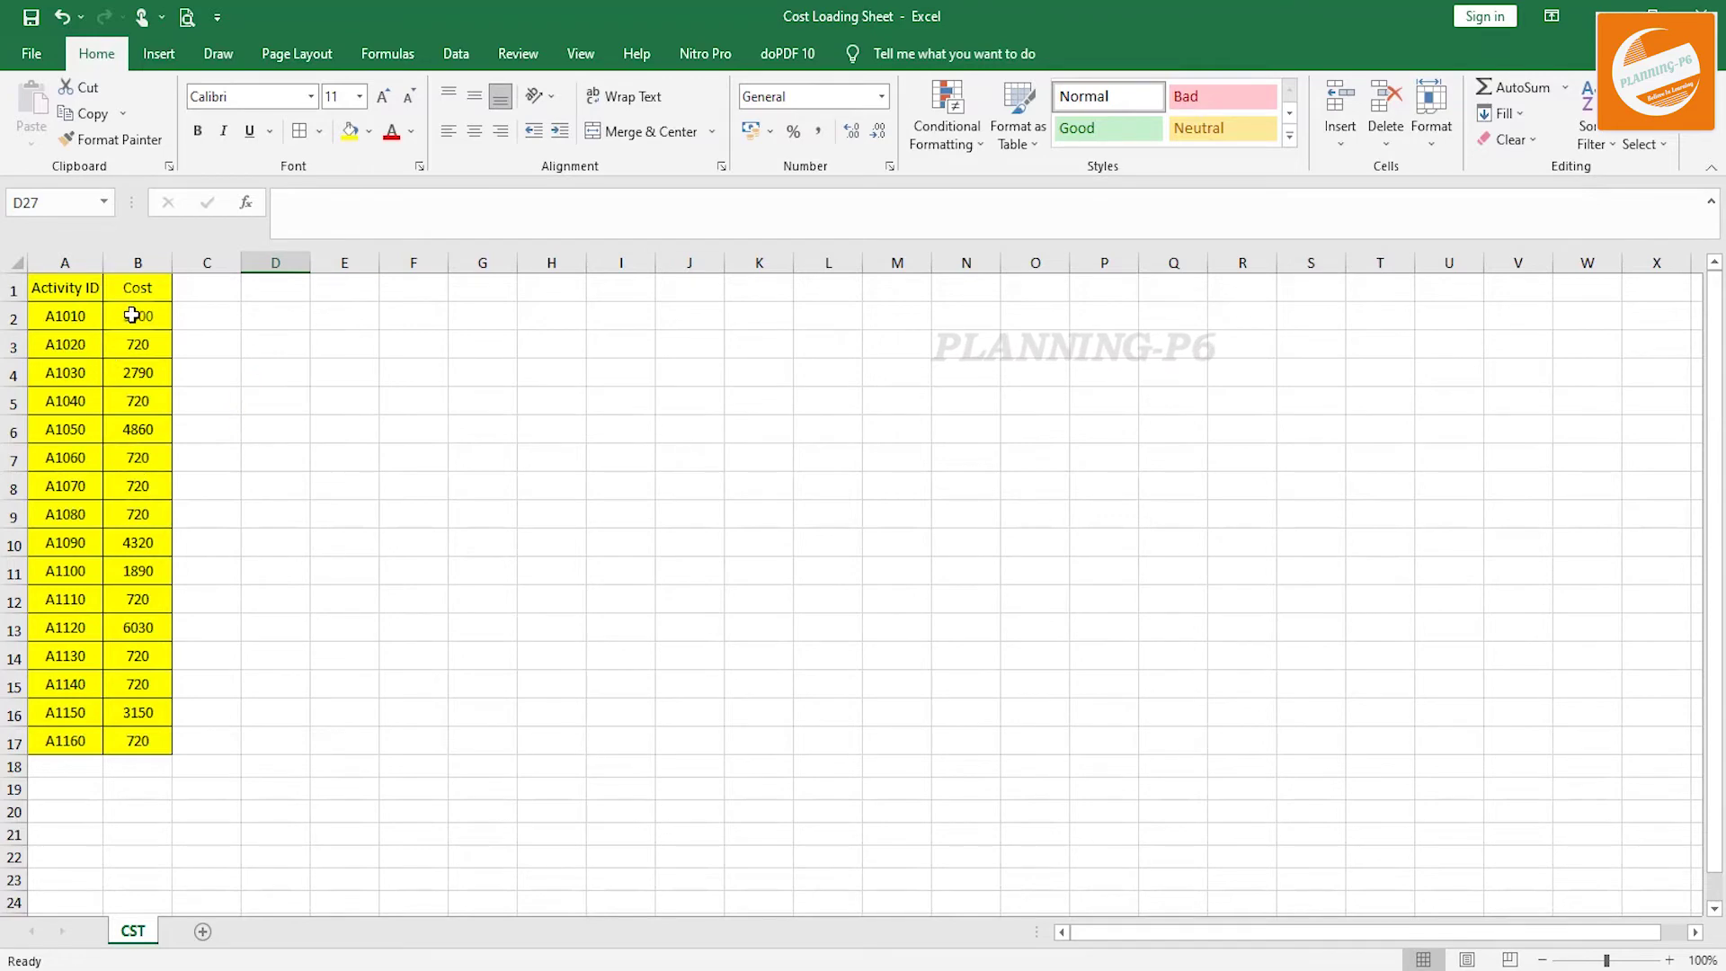
drag(151, 314, 109, 740)
key(ctrl+c)
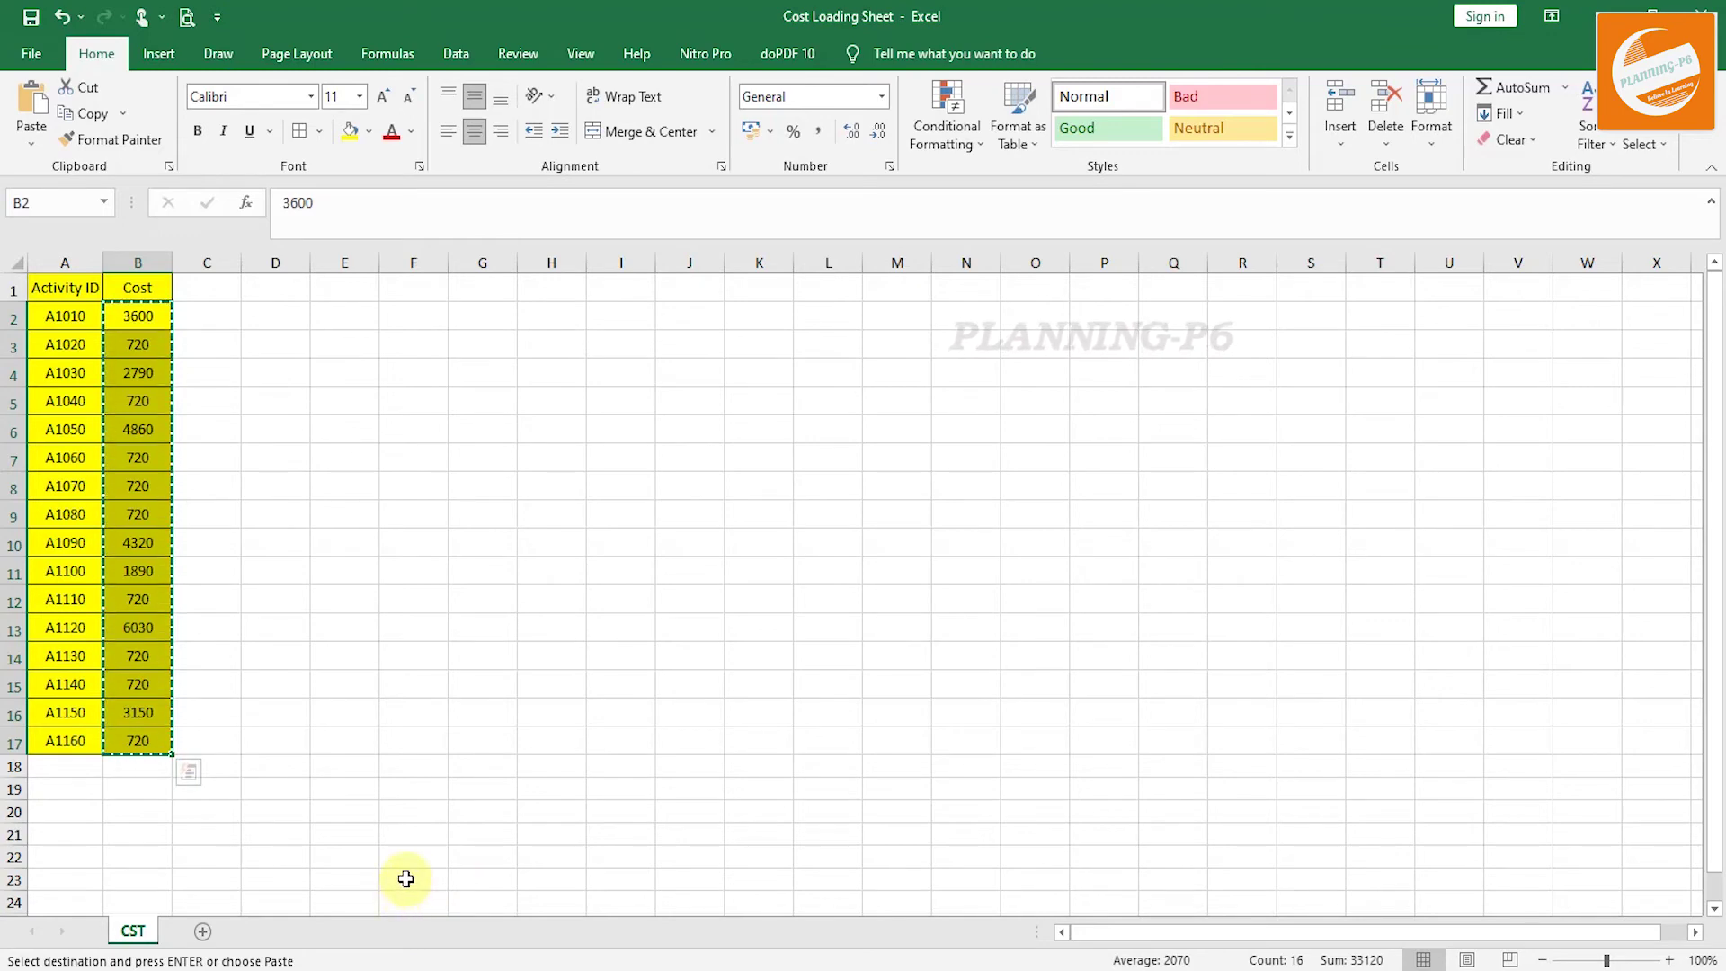
key(alt+Tab)
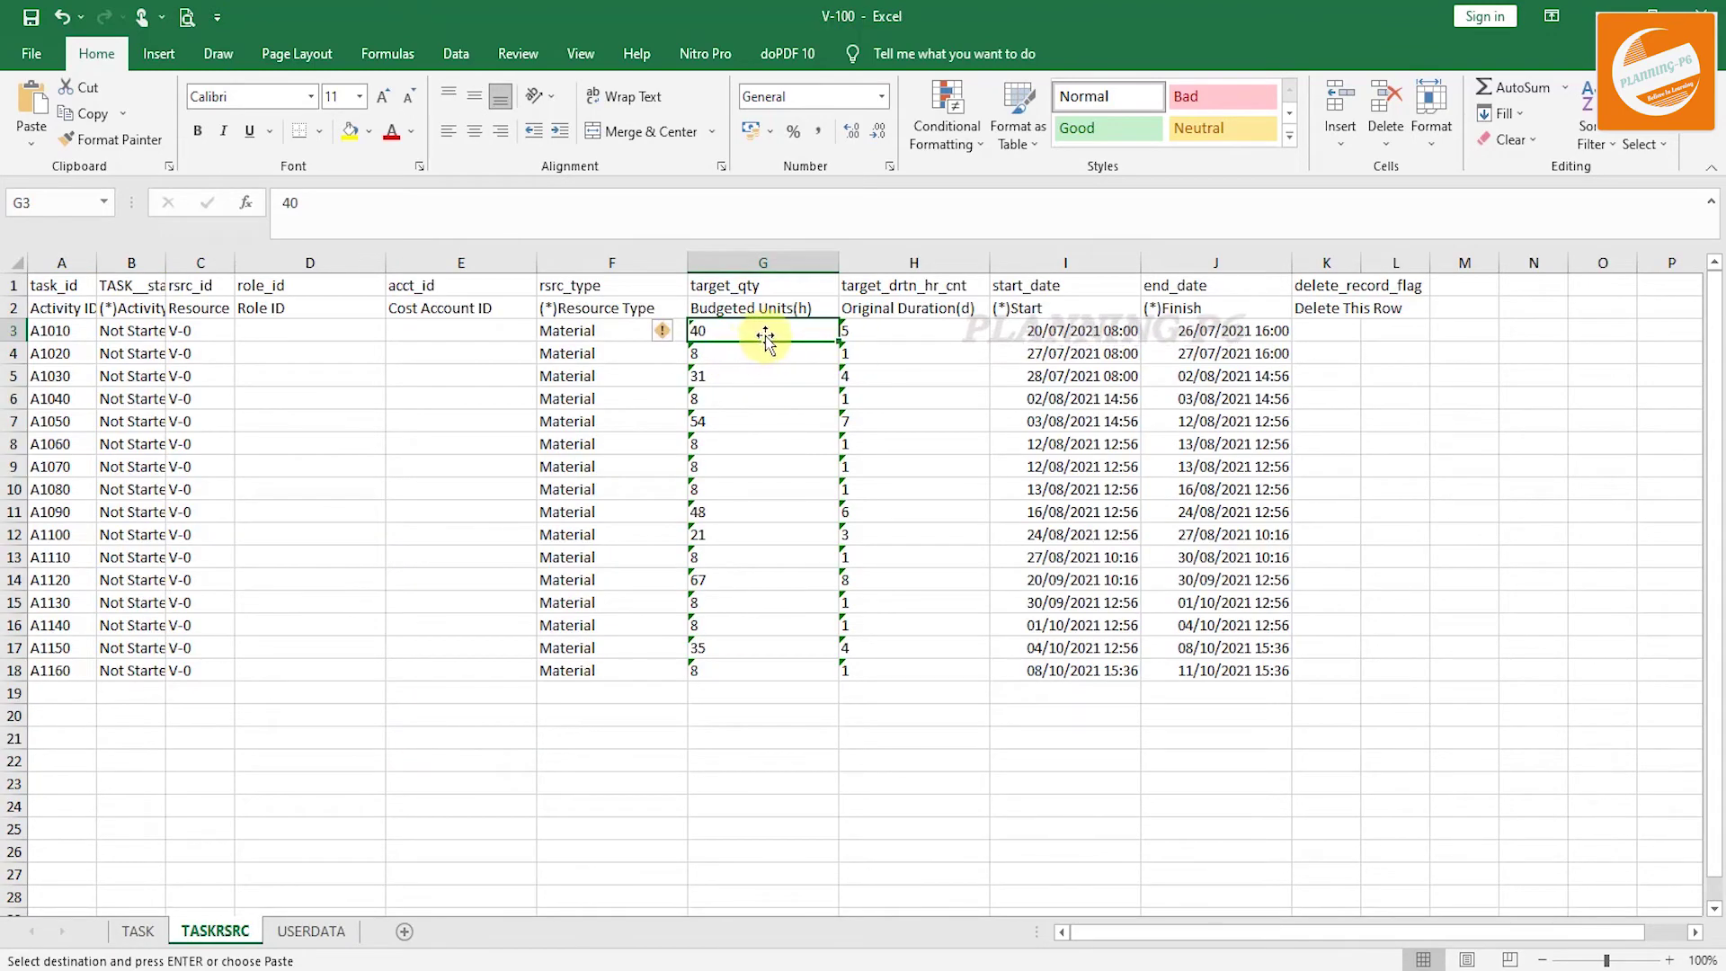
Paste the costs as values into Budgeted Units from G3 and choose Text as their format.
right_click(762, 329)
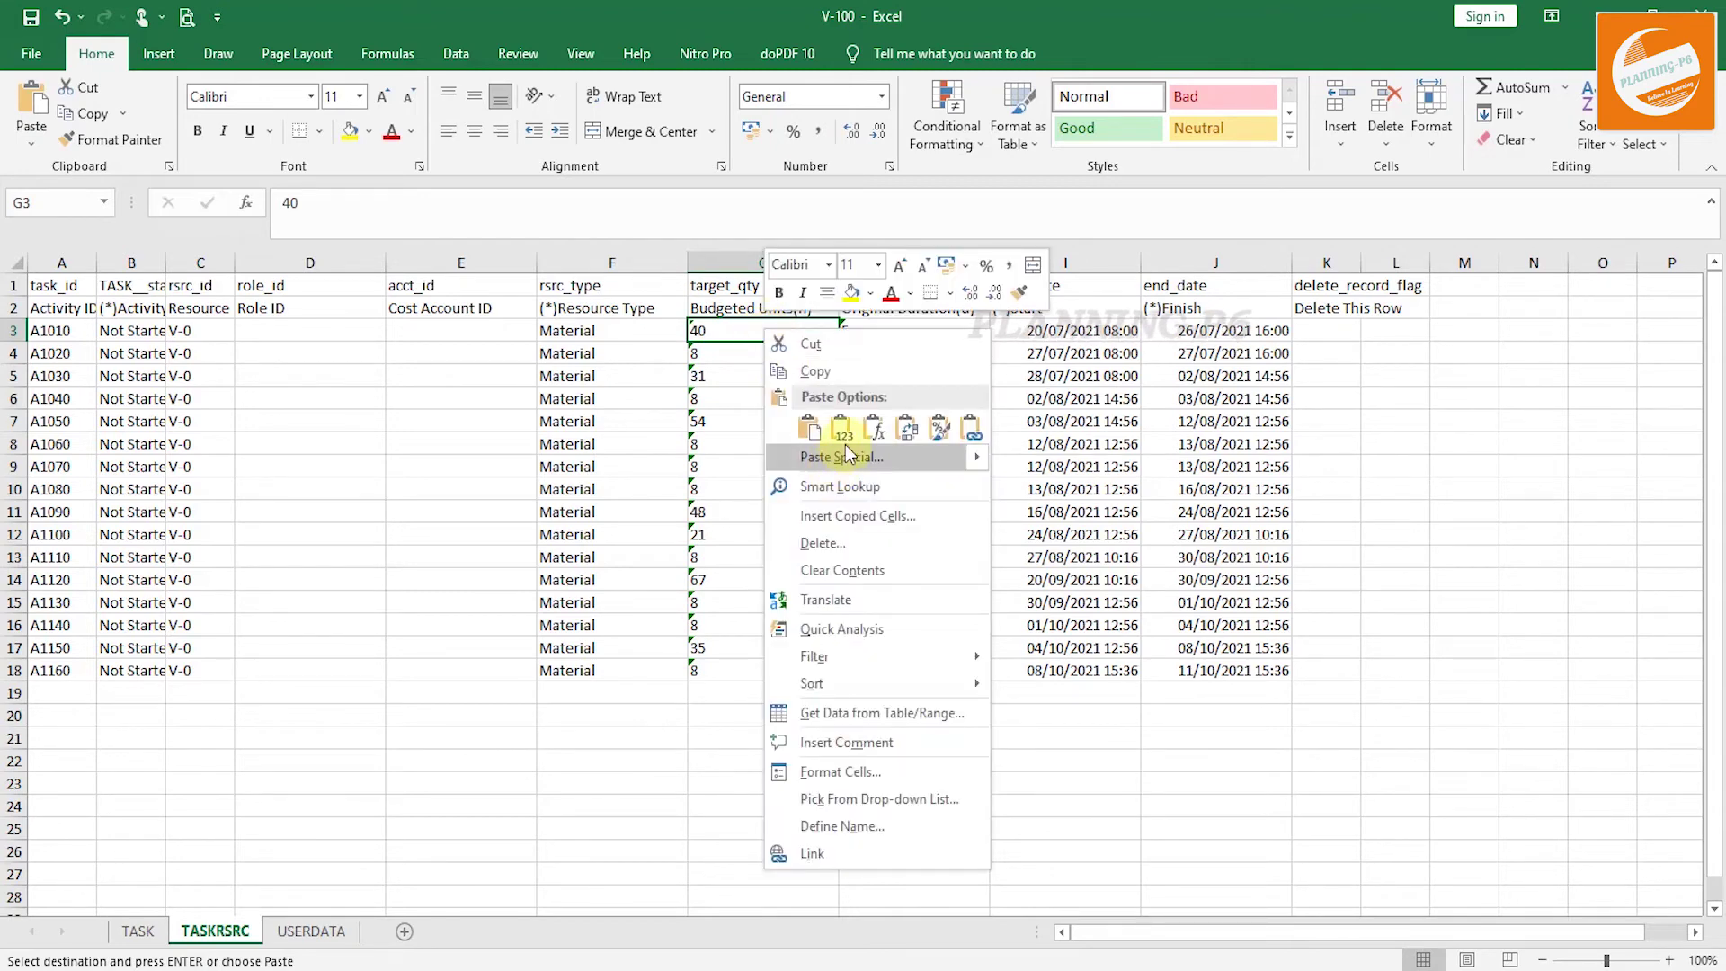
key(Escape)
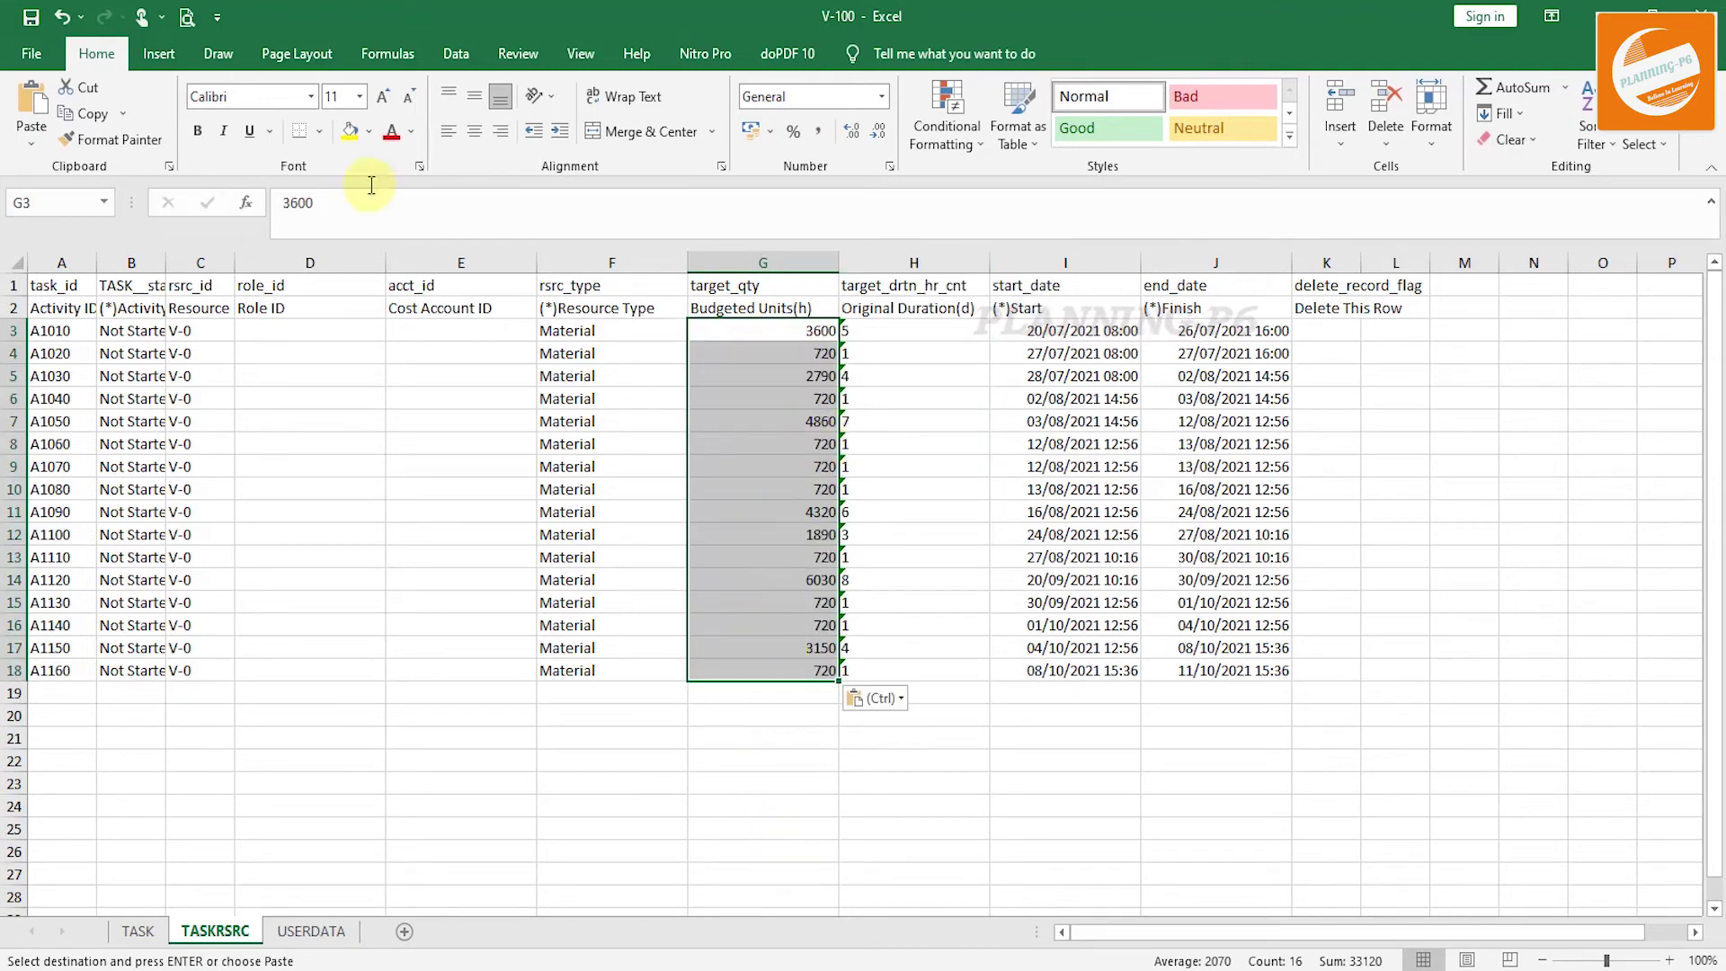
right_click(771, 435)
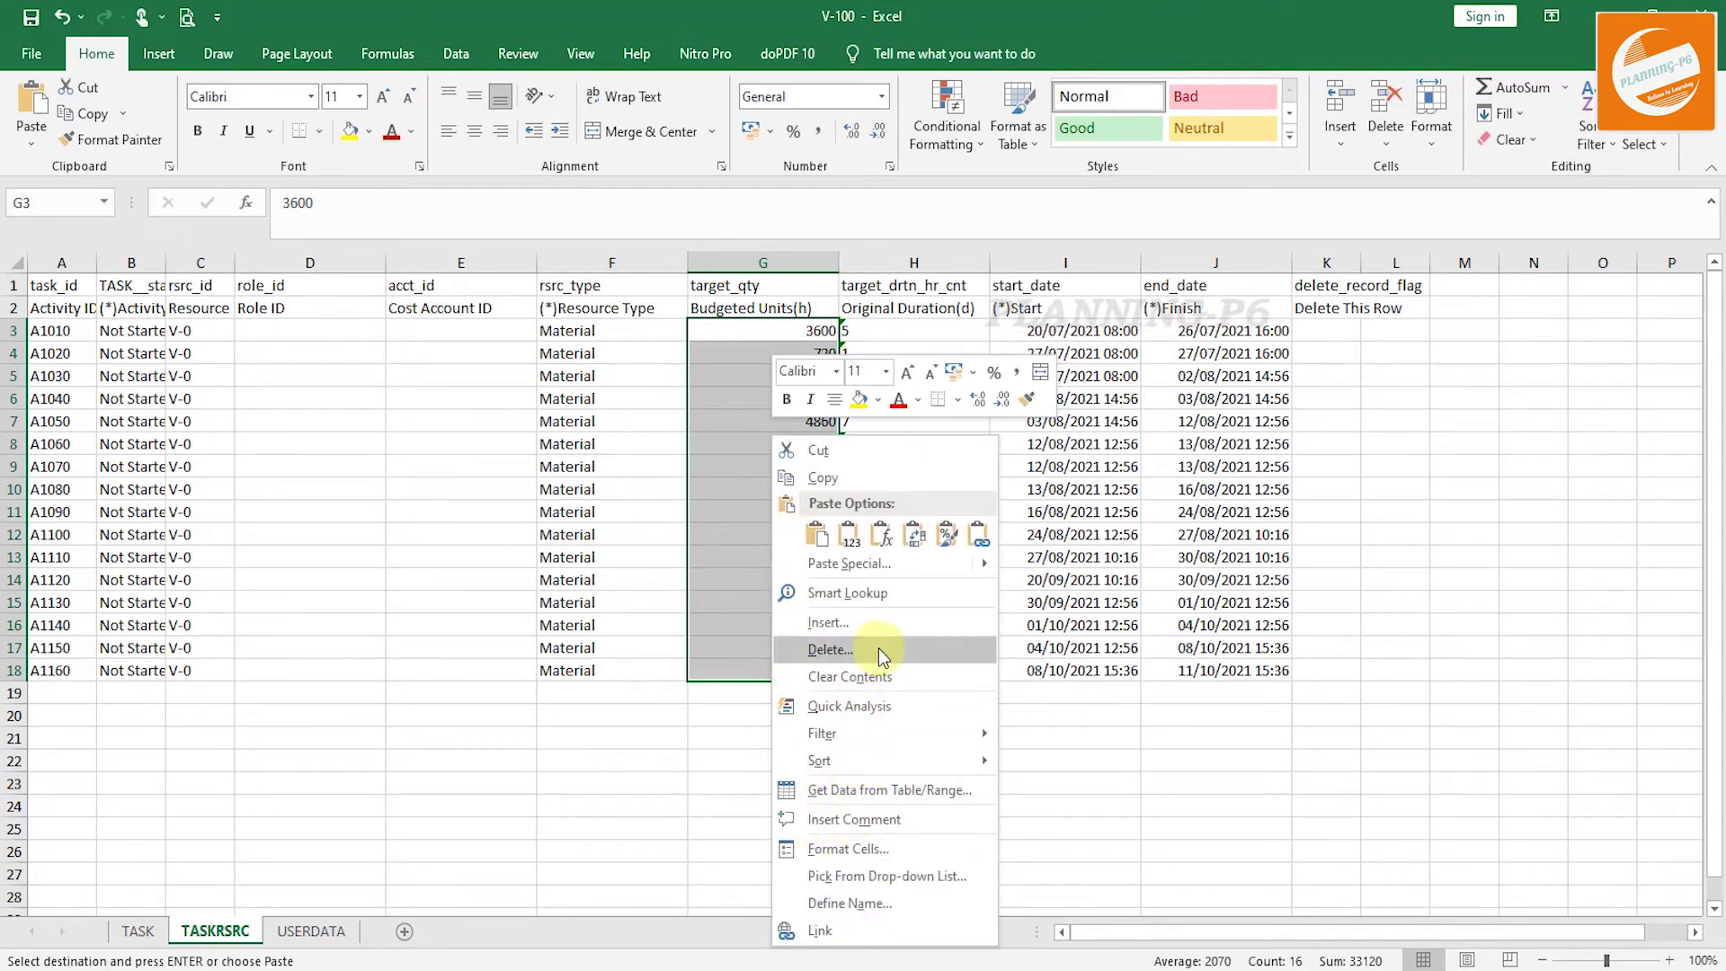
key(Escape)
key(Escape)
key(ctrl+1)
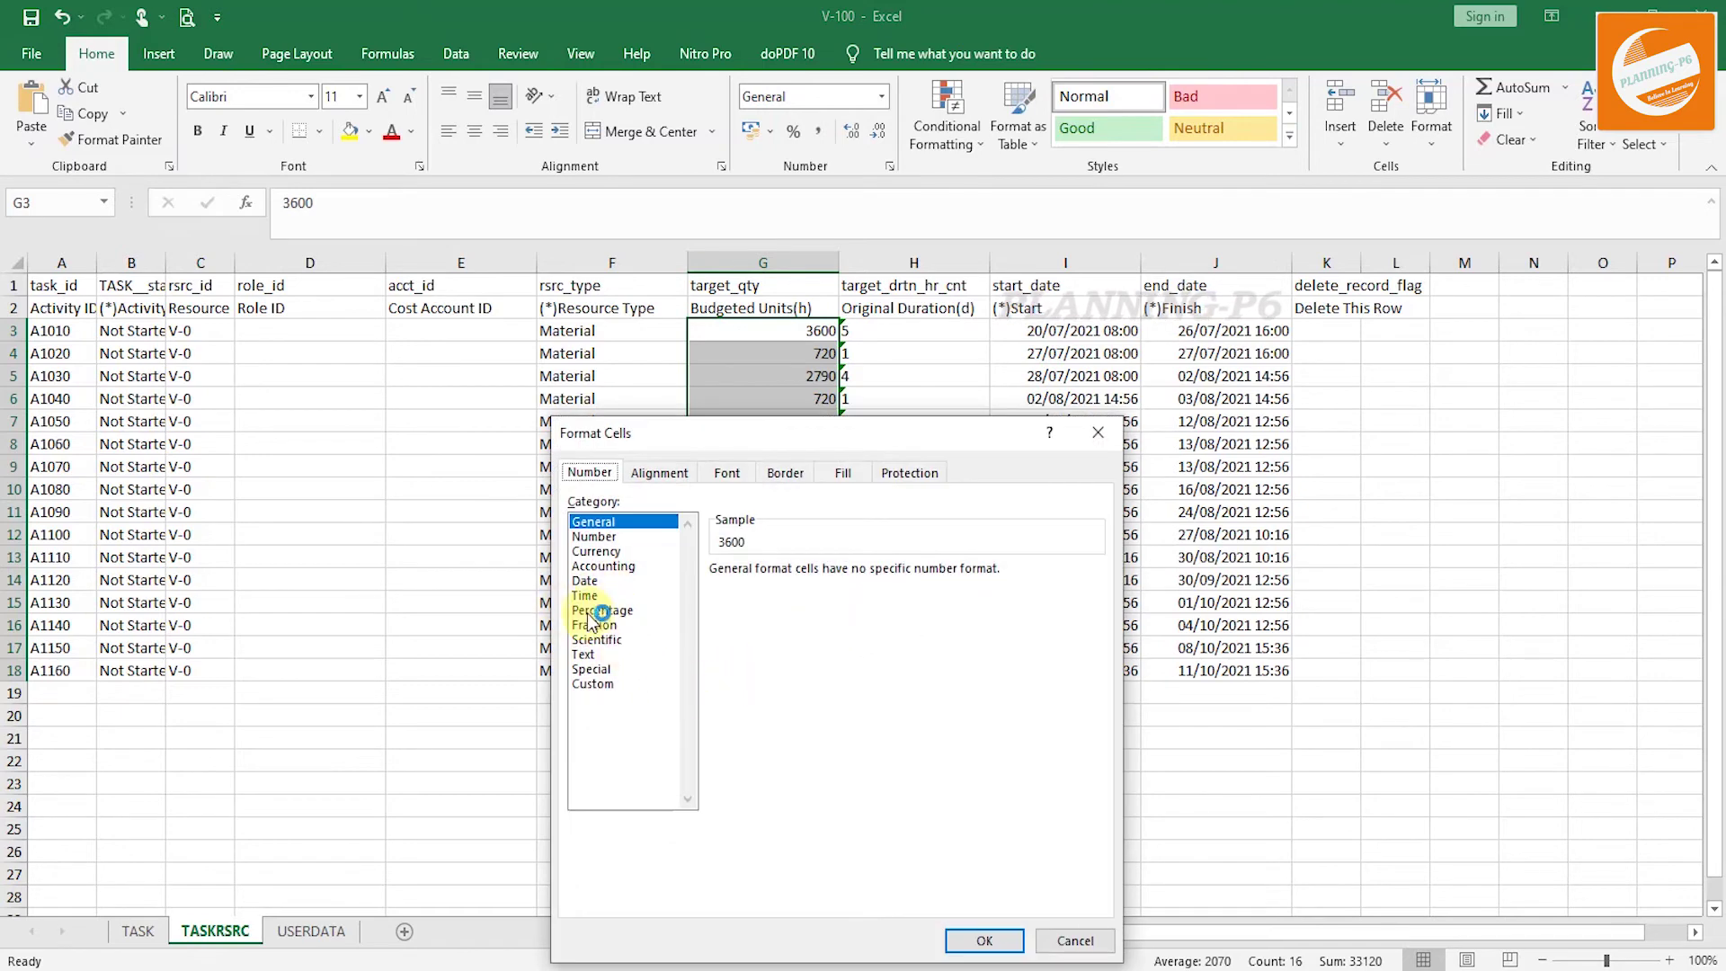
click(585, 655)
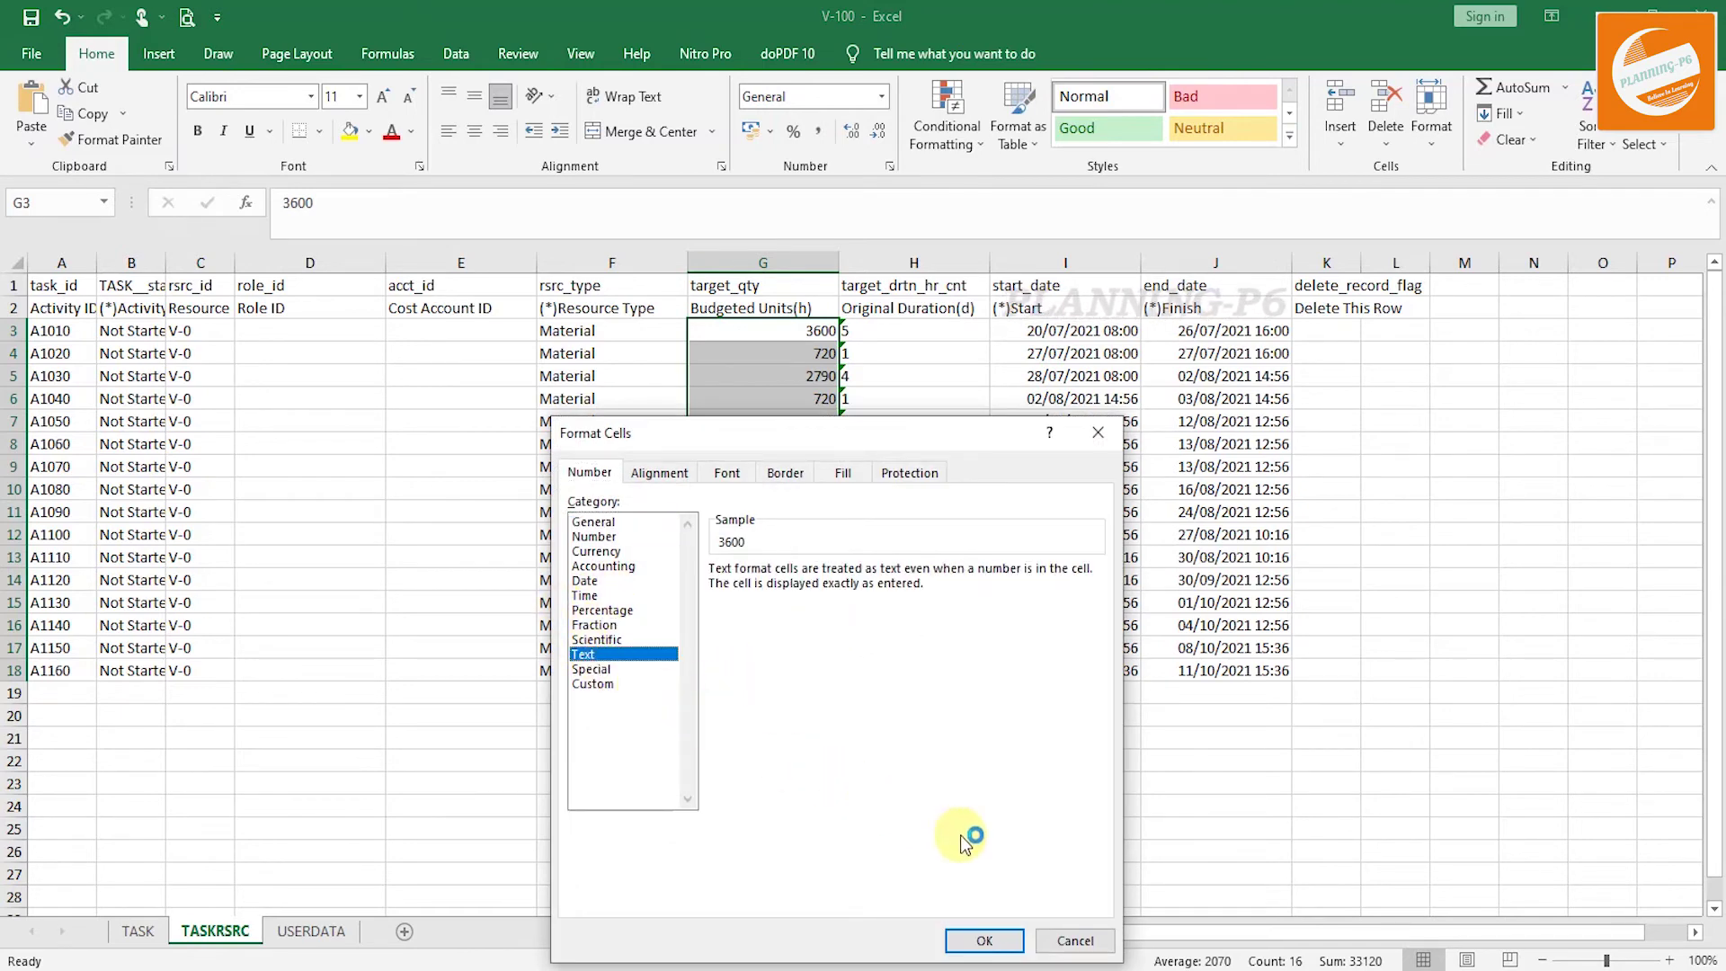
Confirm the Text format, then save and close the V-100 workbook.
click(1003, 945)
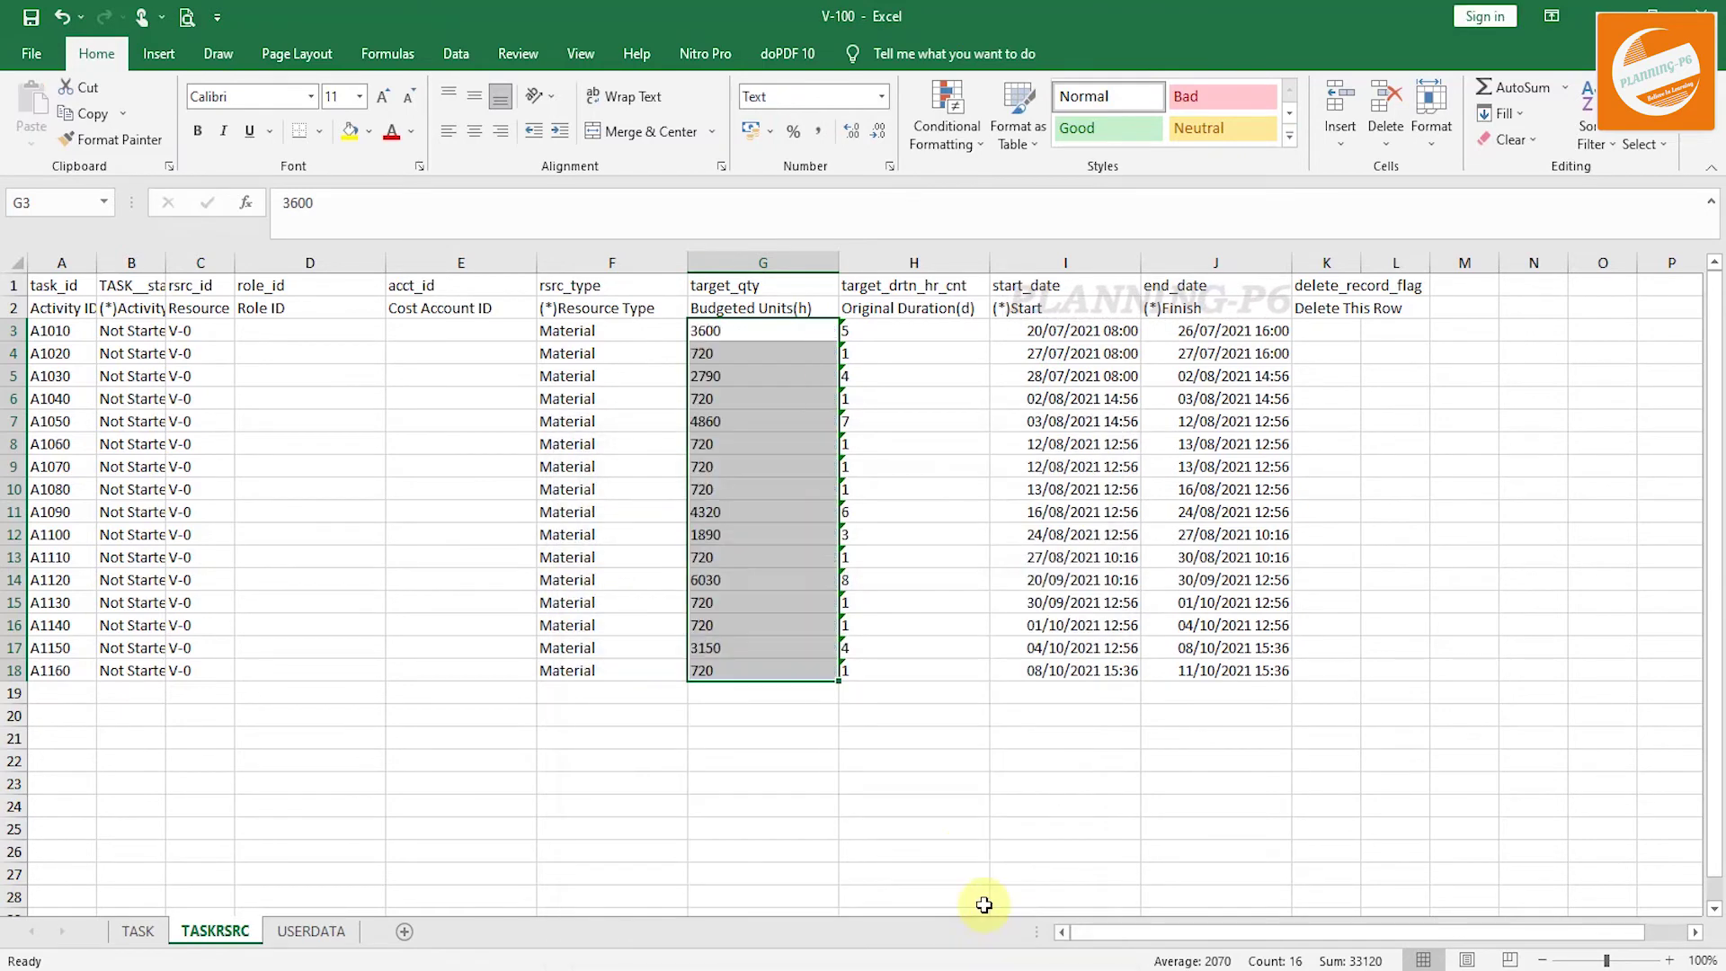
click(705, 779)
click(31, 20)
click(1703, 16)
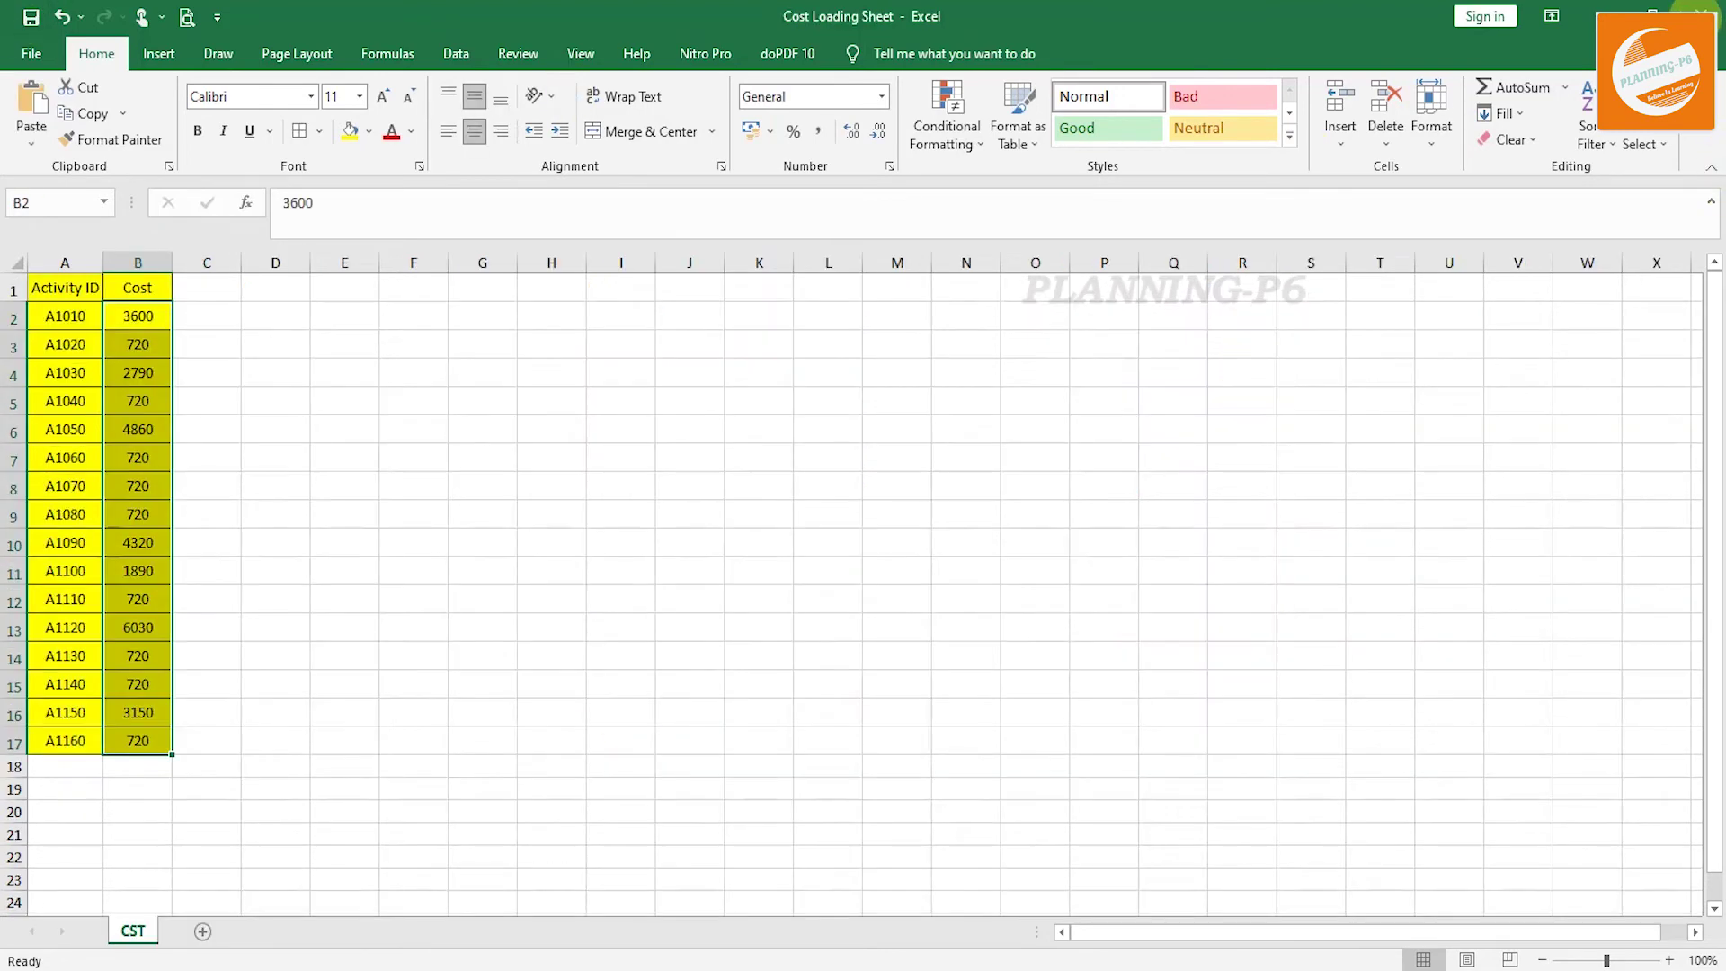
Return to Primavera P6's Villa Project and select activity A1000 Project Start.
click(1613, 17)
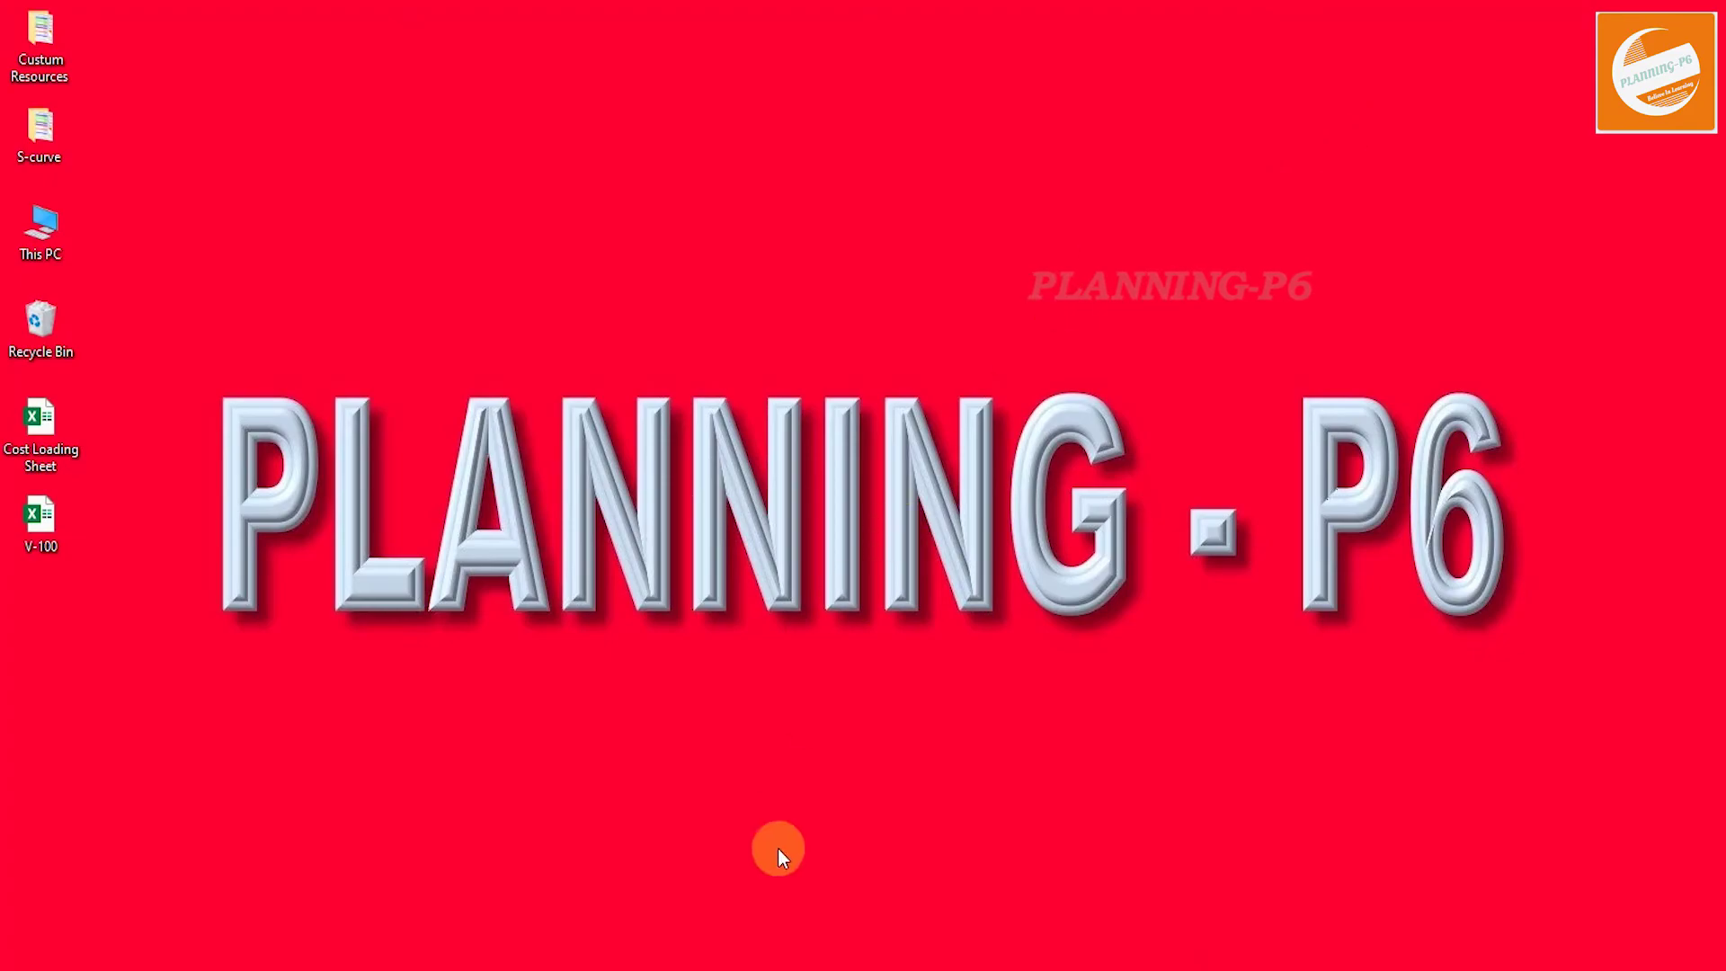
click(661, 965)
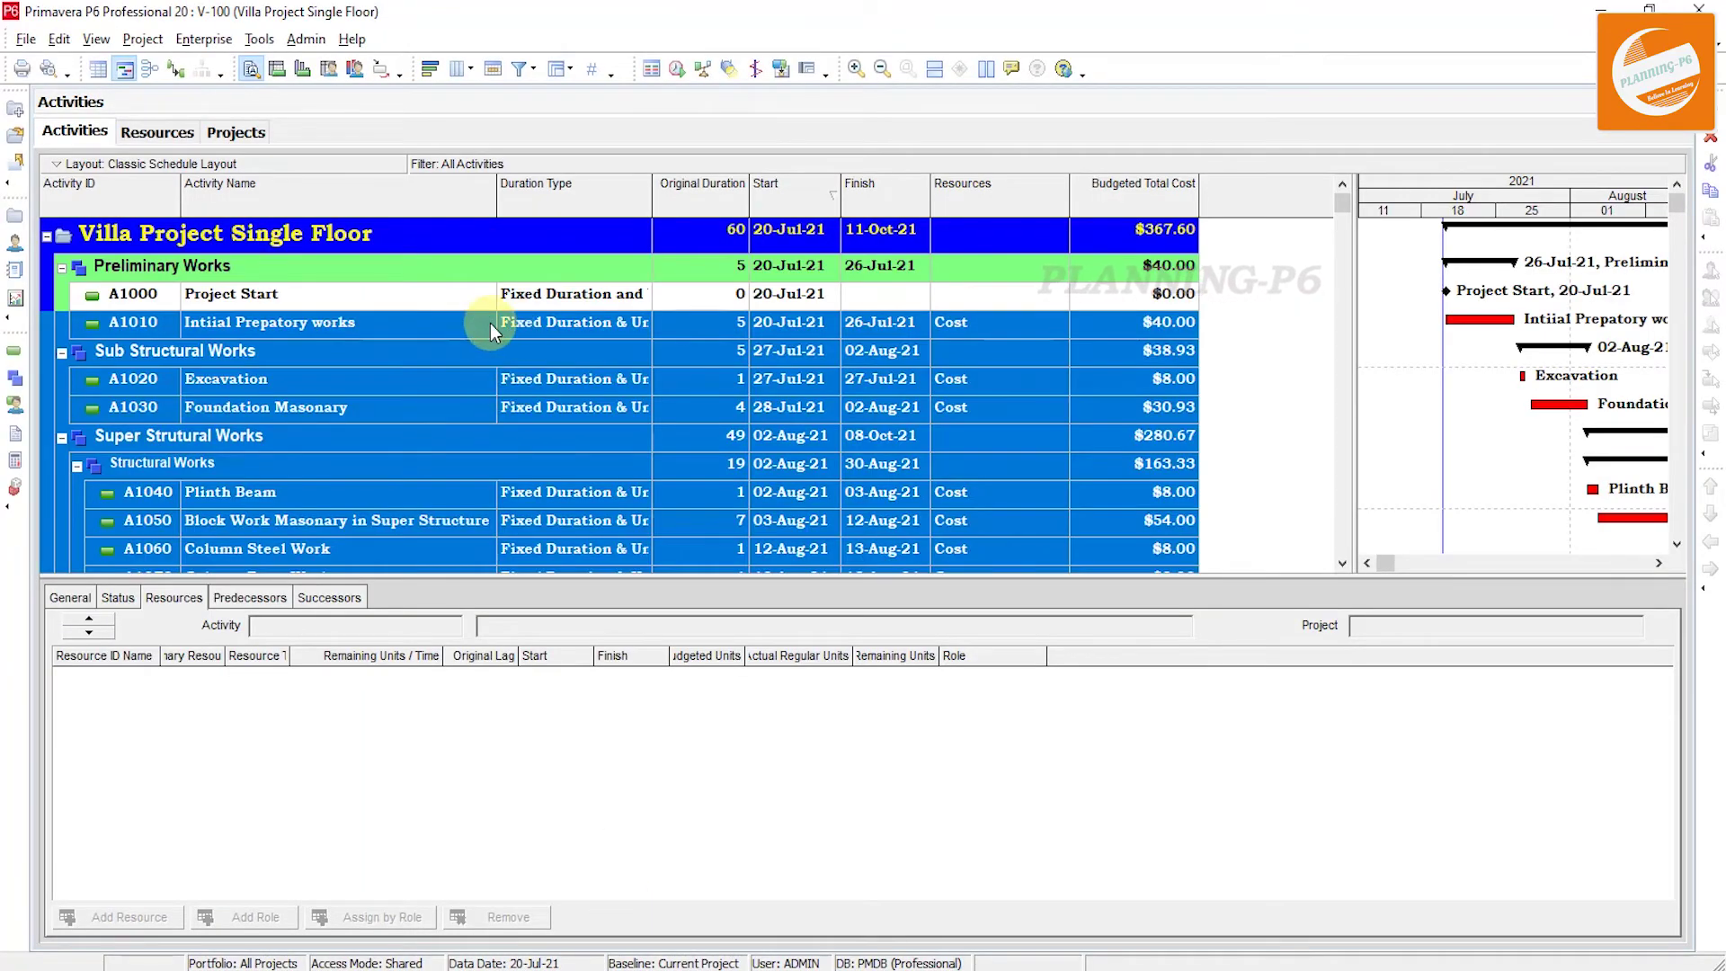
click(490, 322)
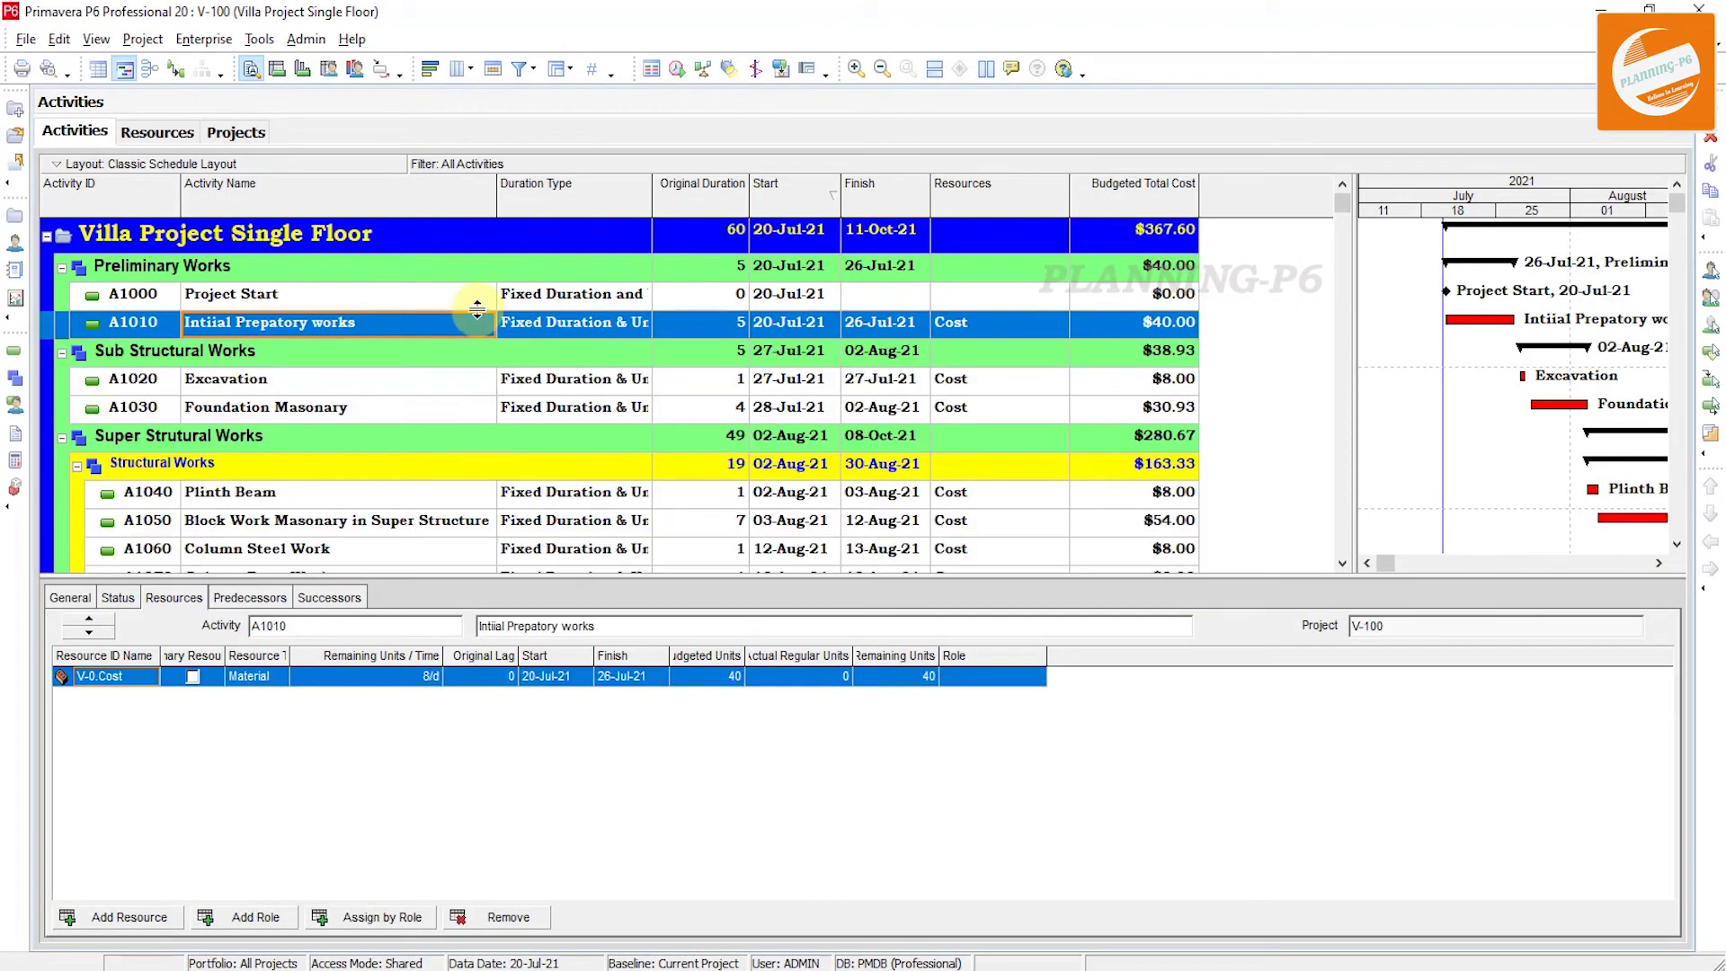
click(392, 291)
Start a File > Import using the Spreadsheet (XLSX) format.
click(25, 38)
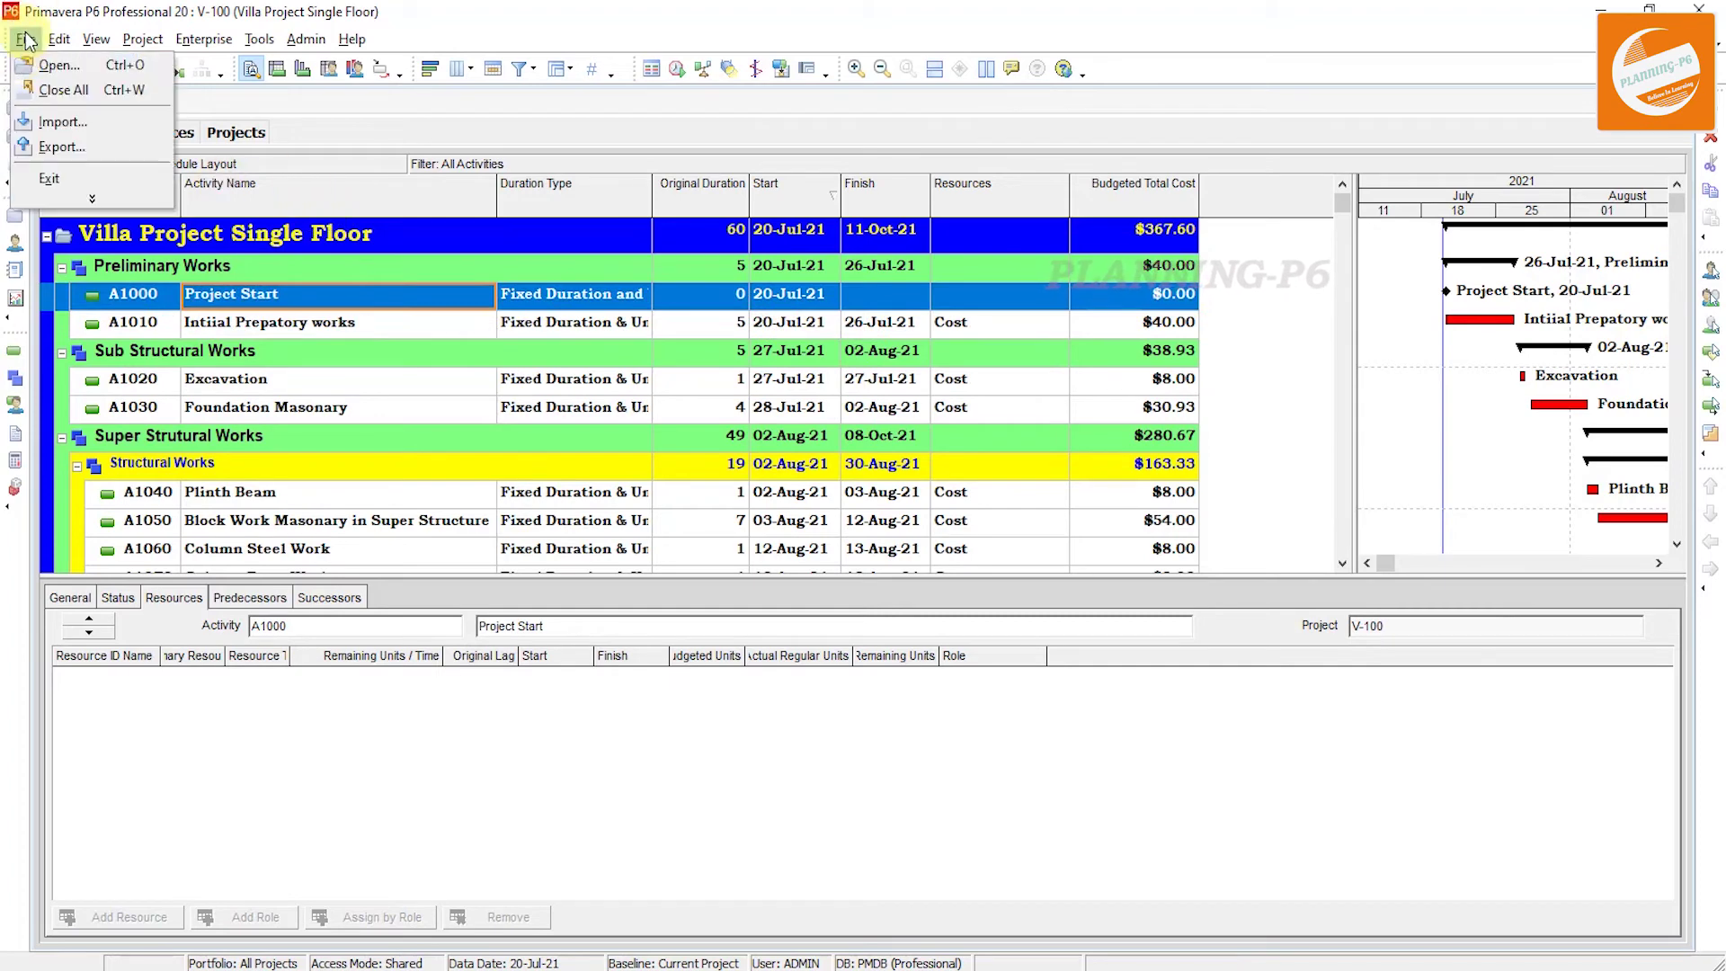
click(61, 122)
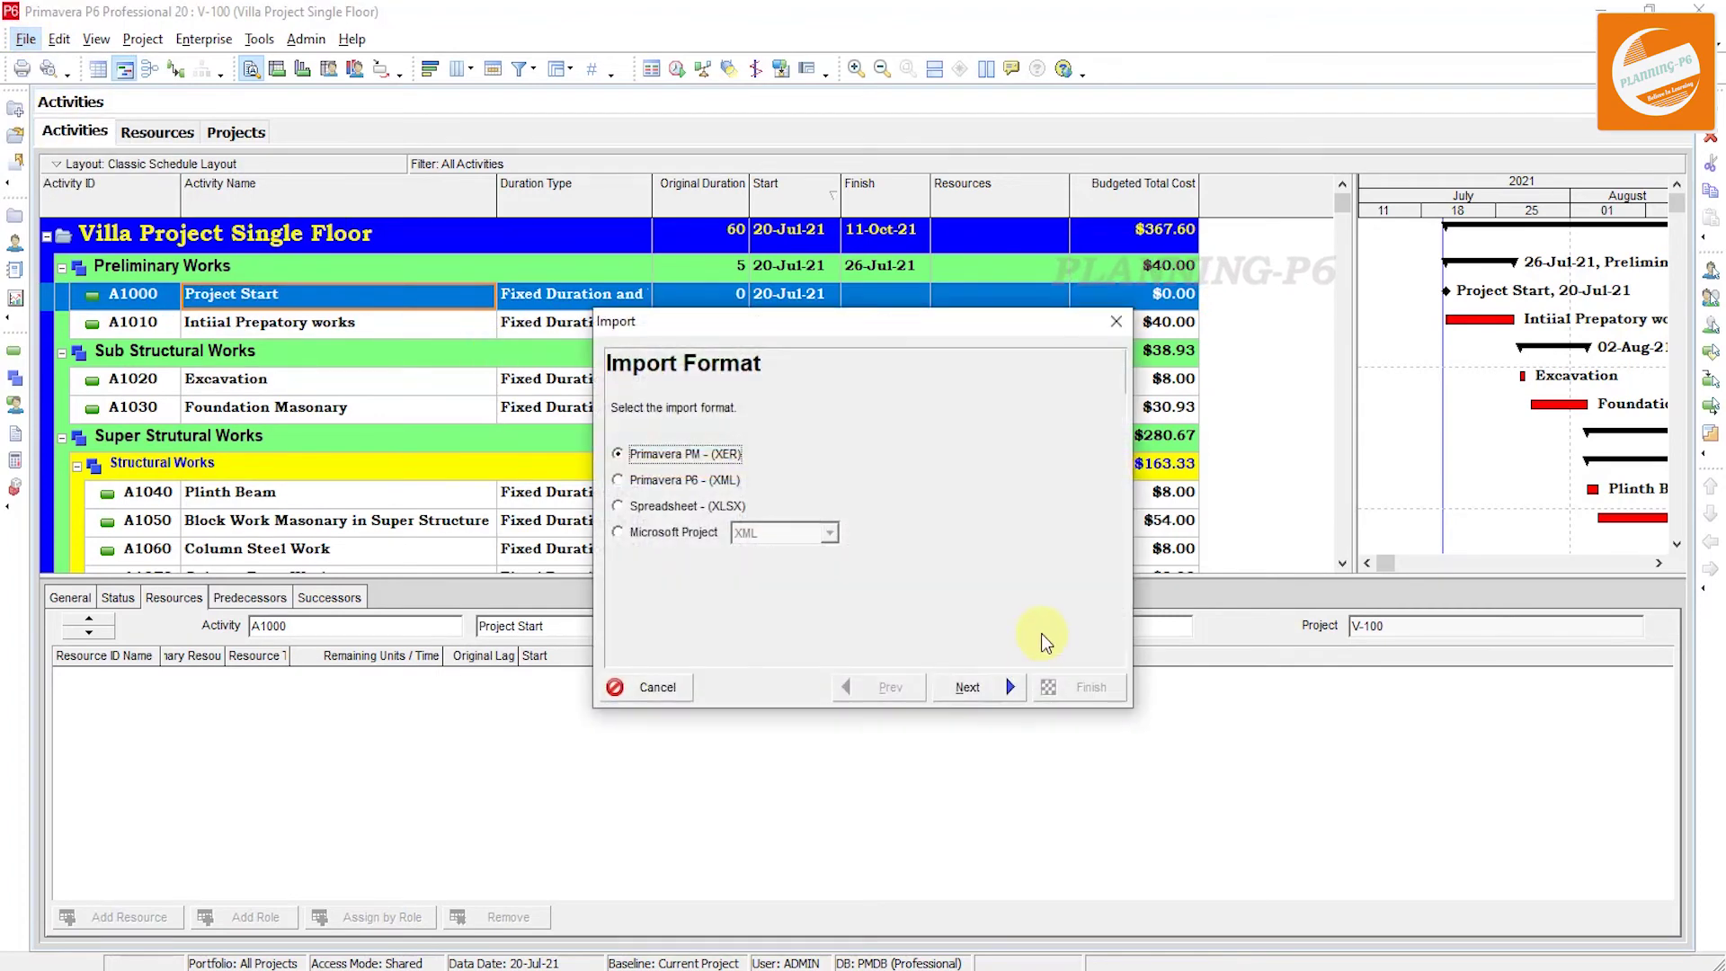
click(667, 506)
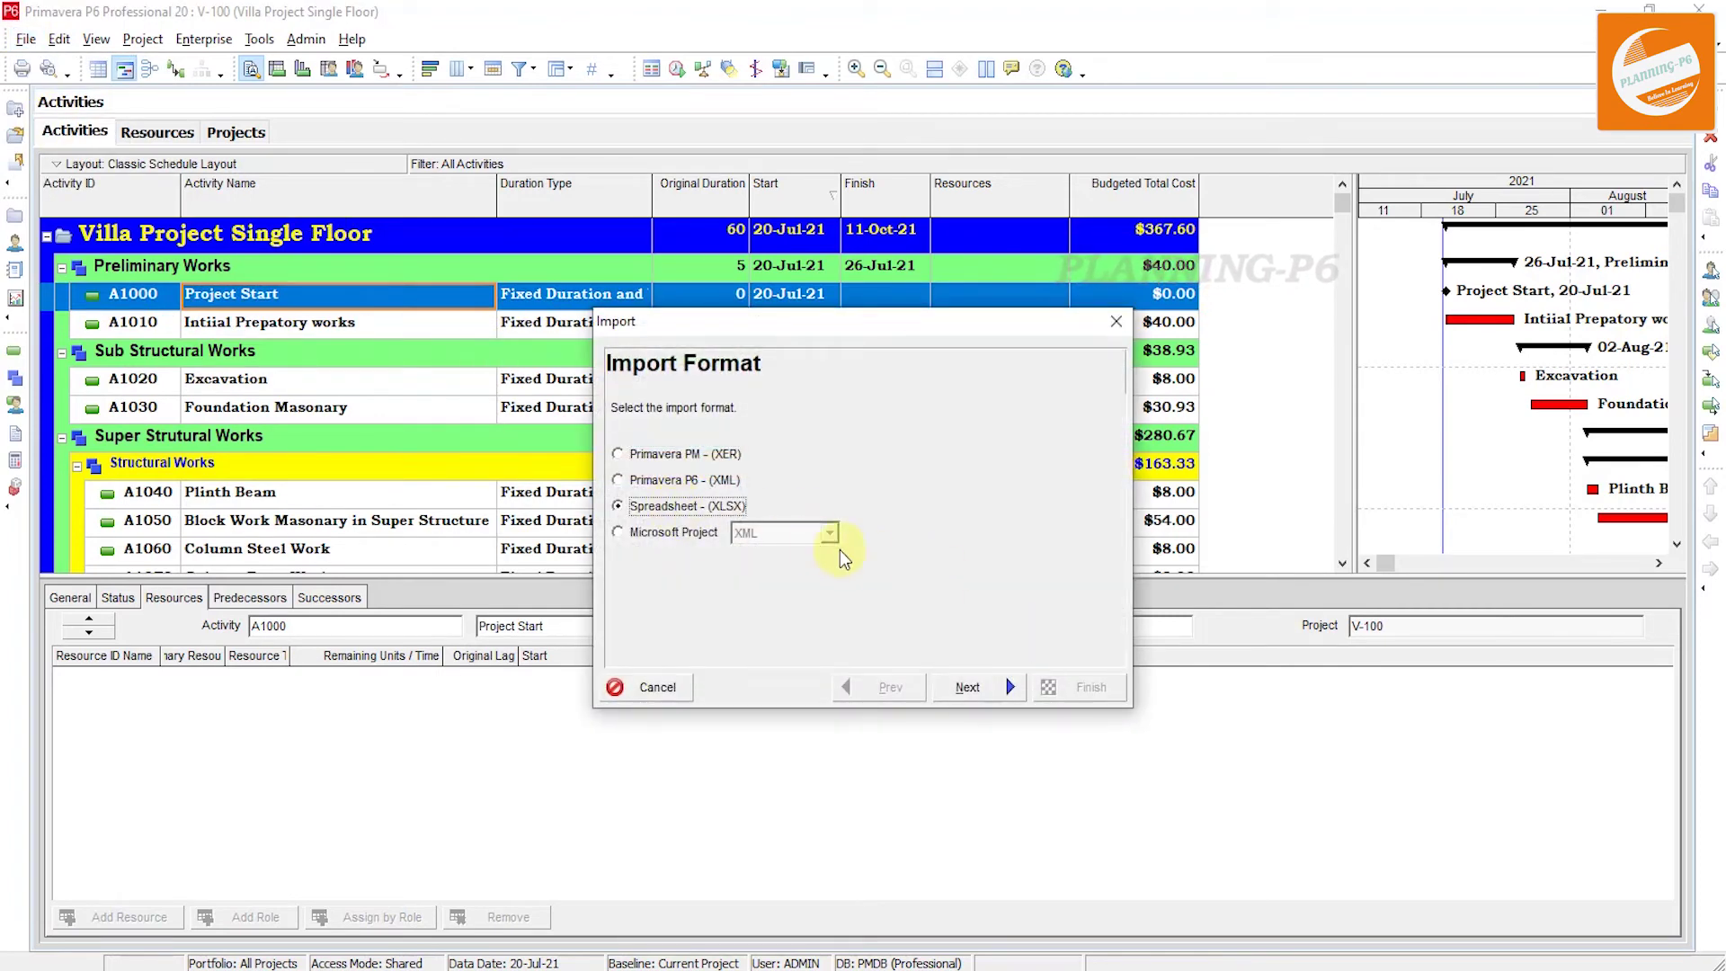
click(1011, 689)
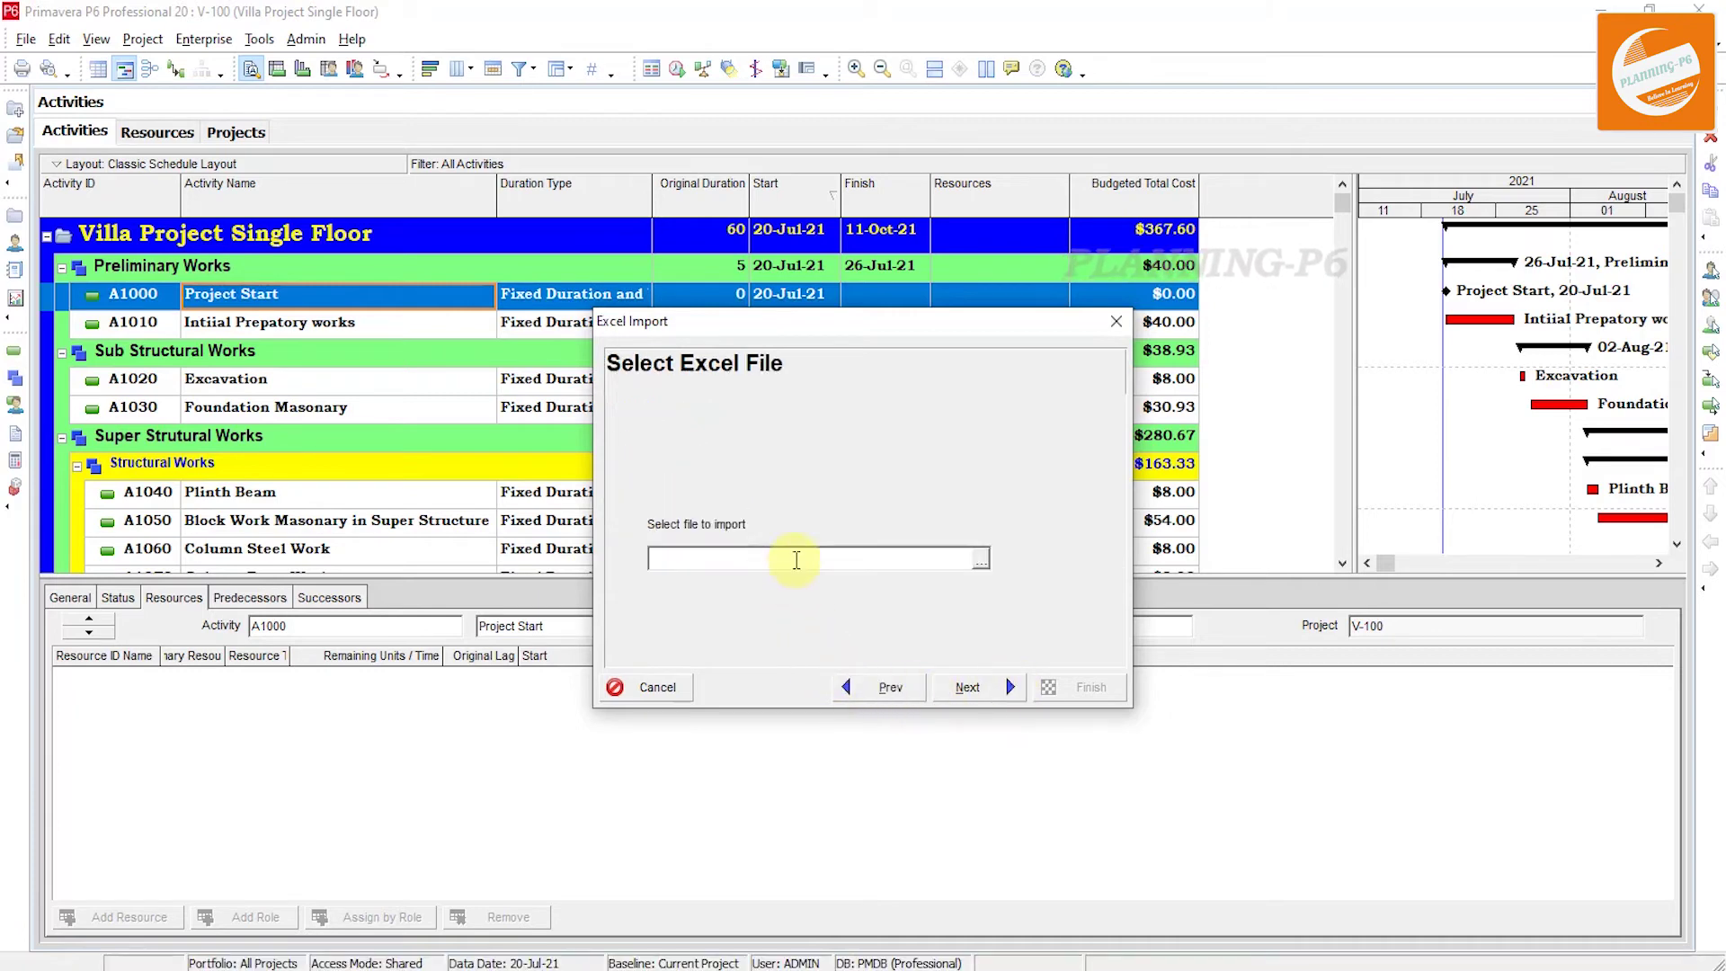
Choose V-100.xlsx from the Desktop and continue to the import data types step.
click(982, 560)
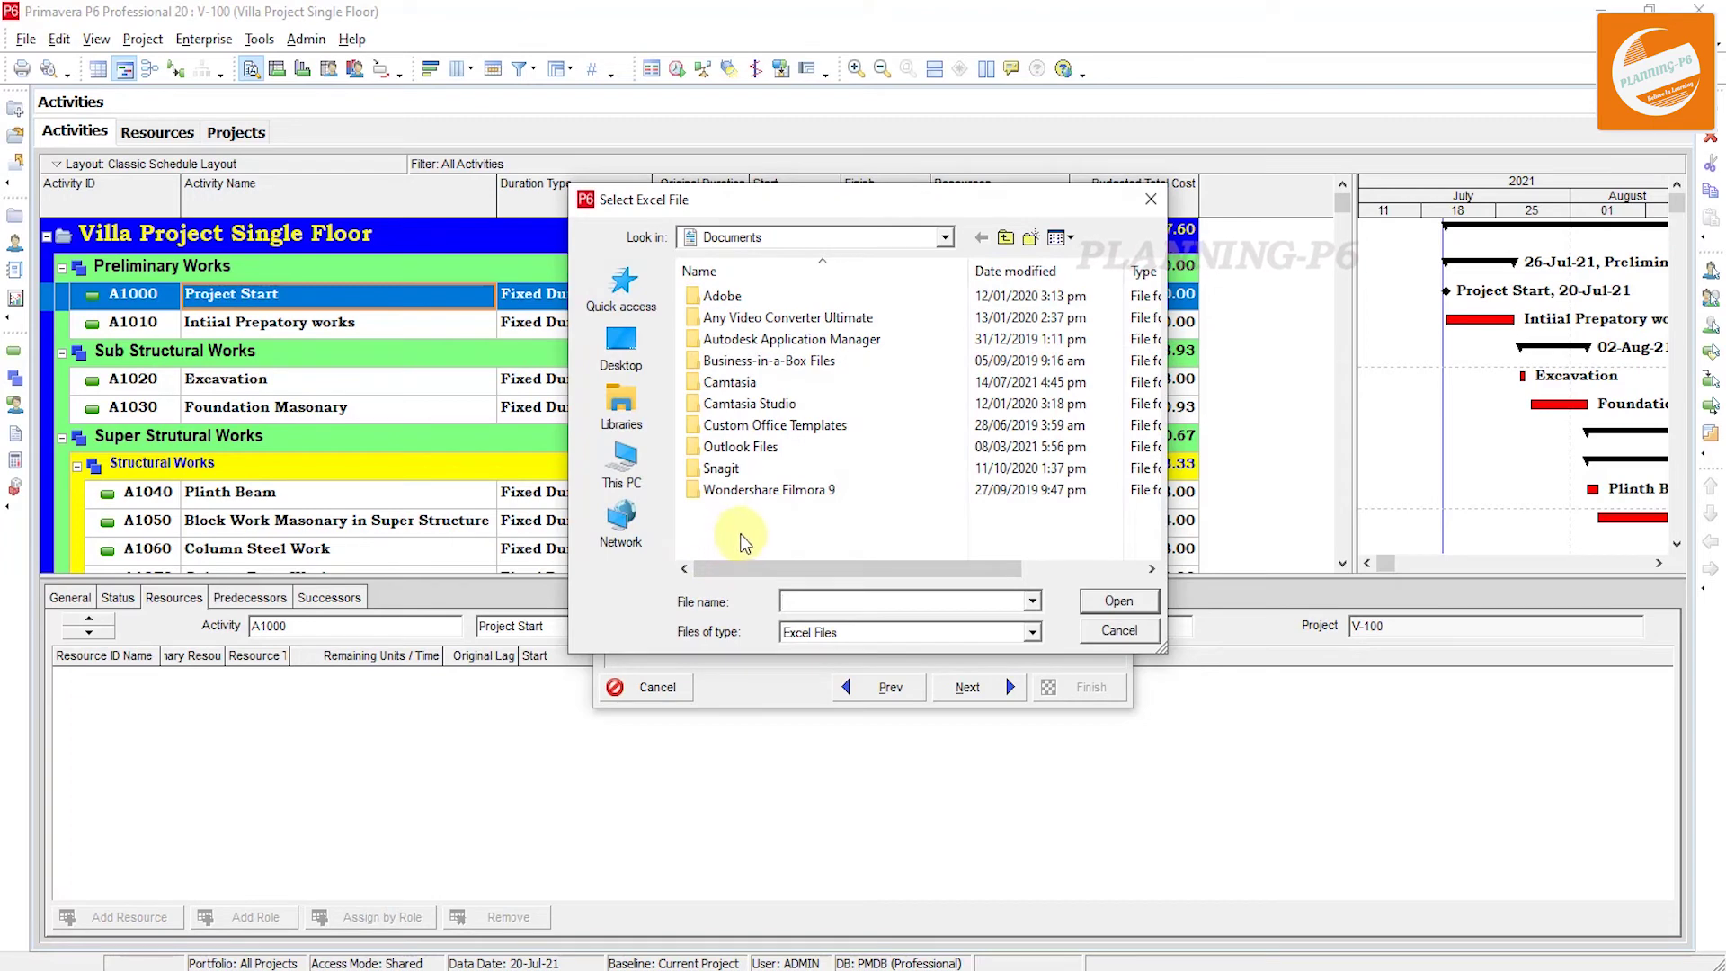
click(623, 365)
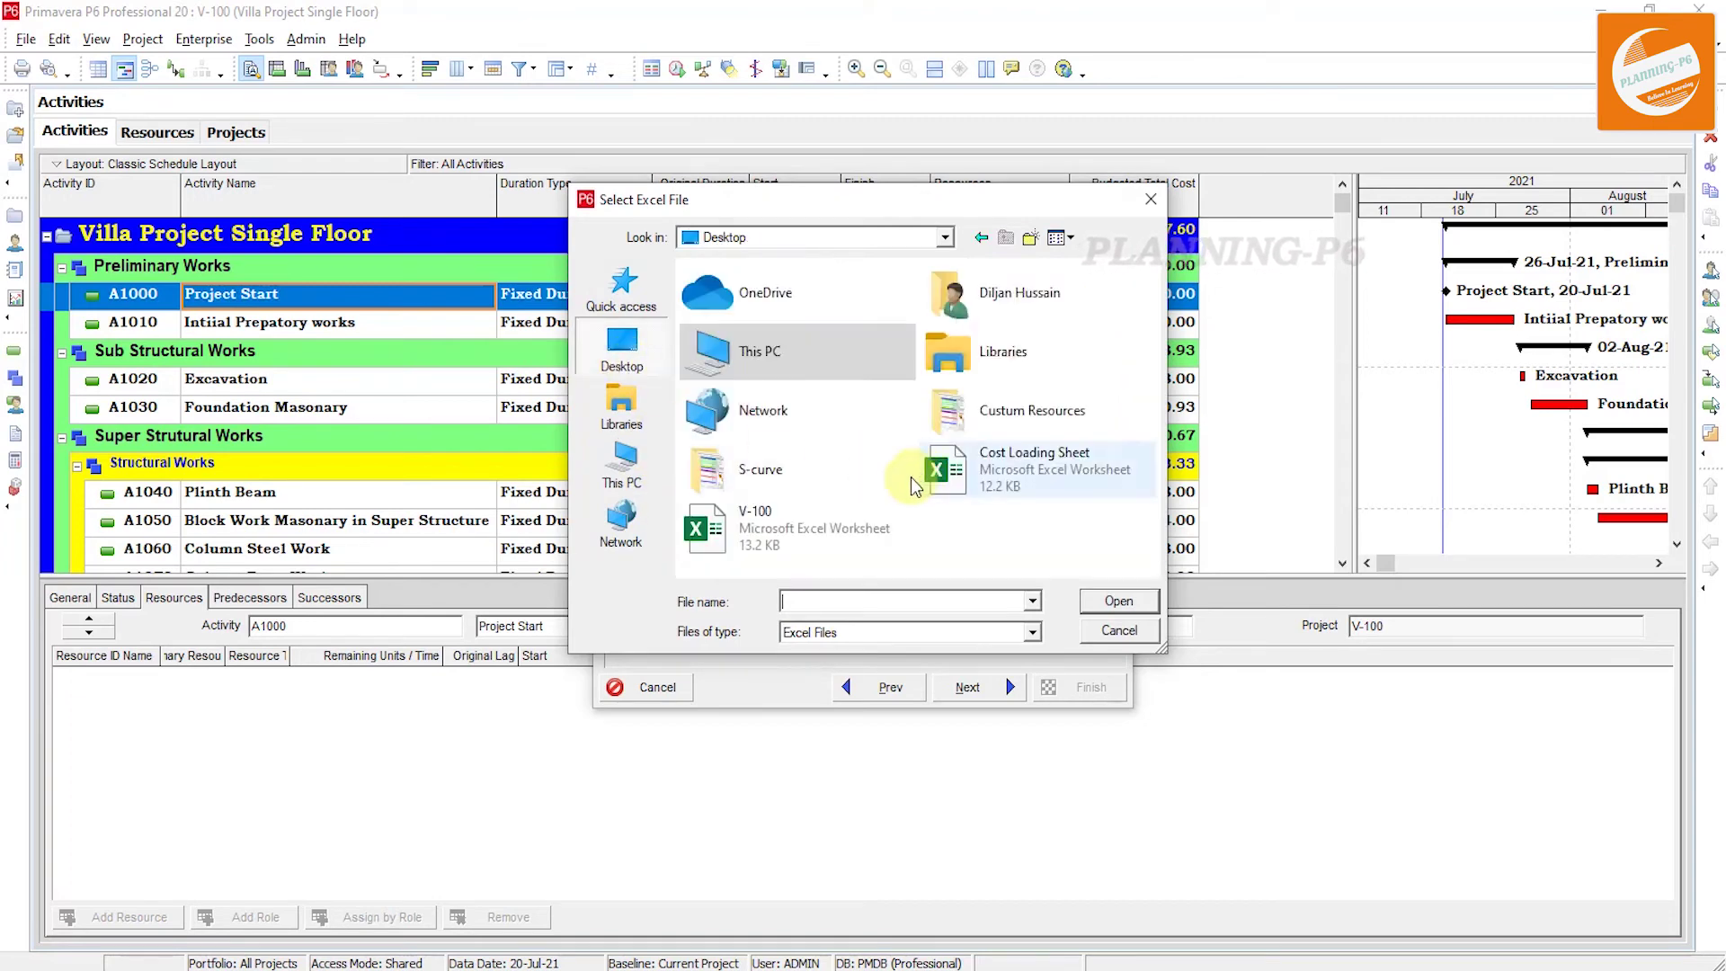
click(771, 522)
click(1114, 601)
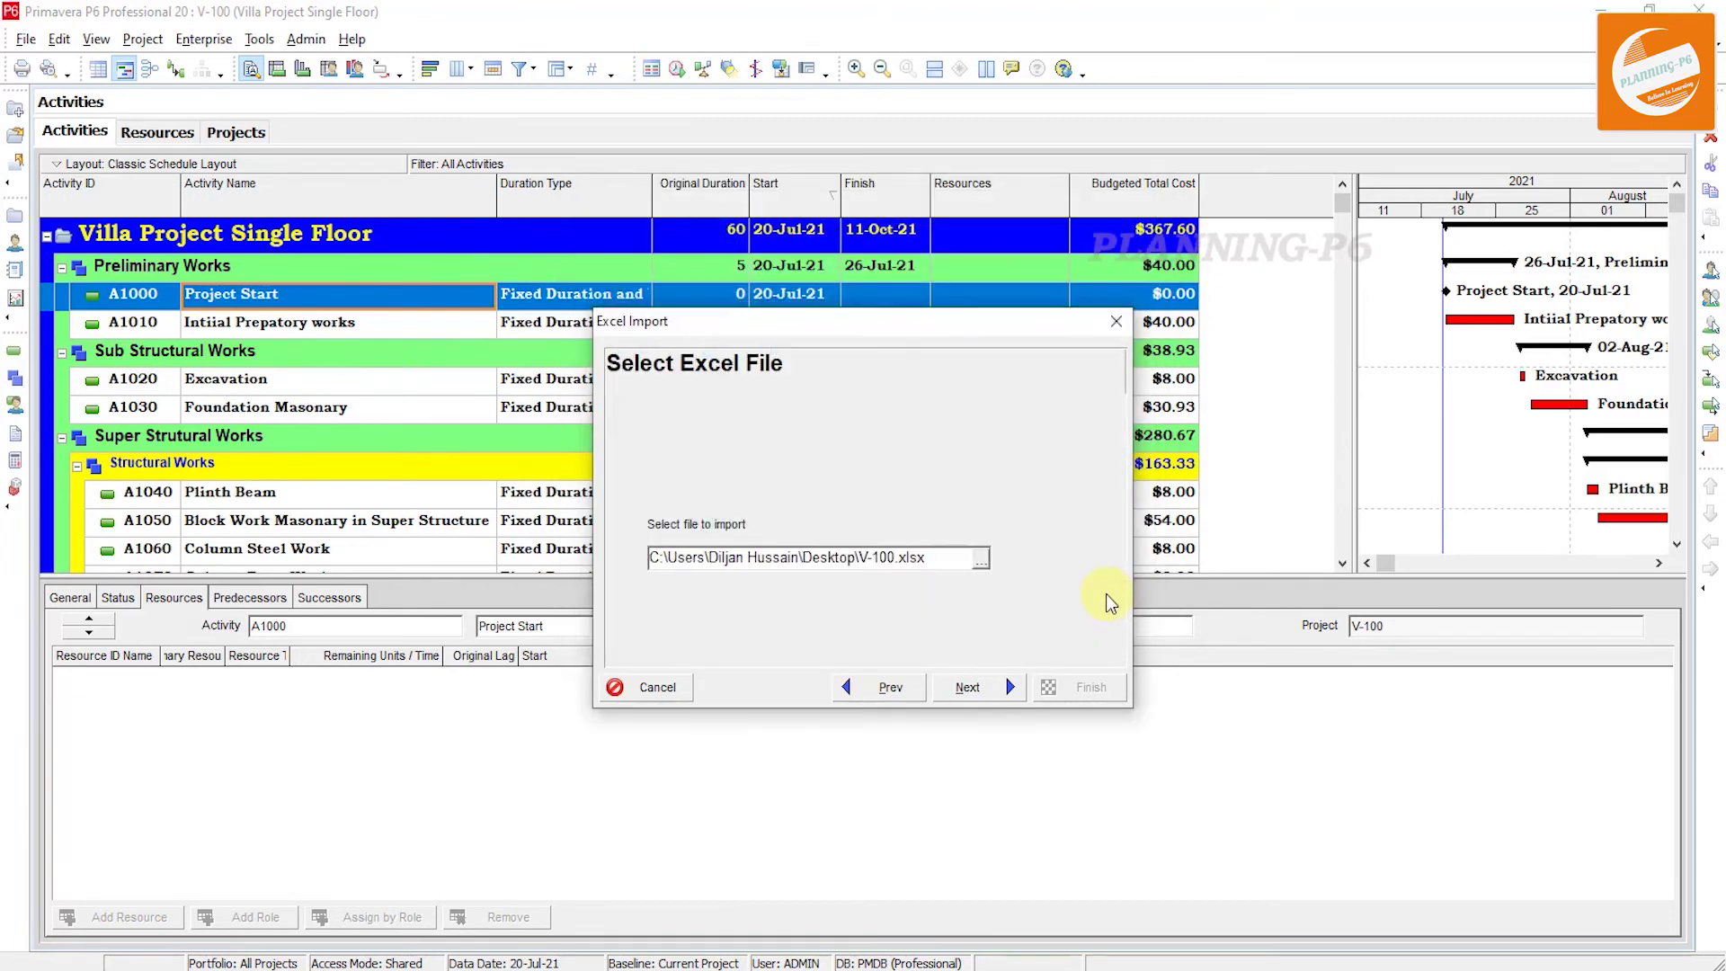
click(998, 687)
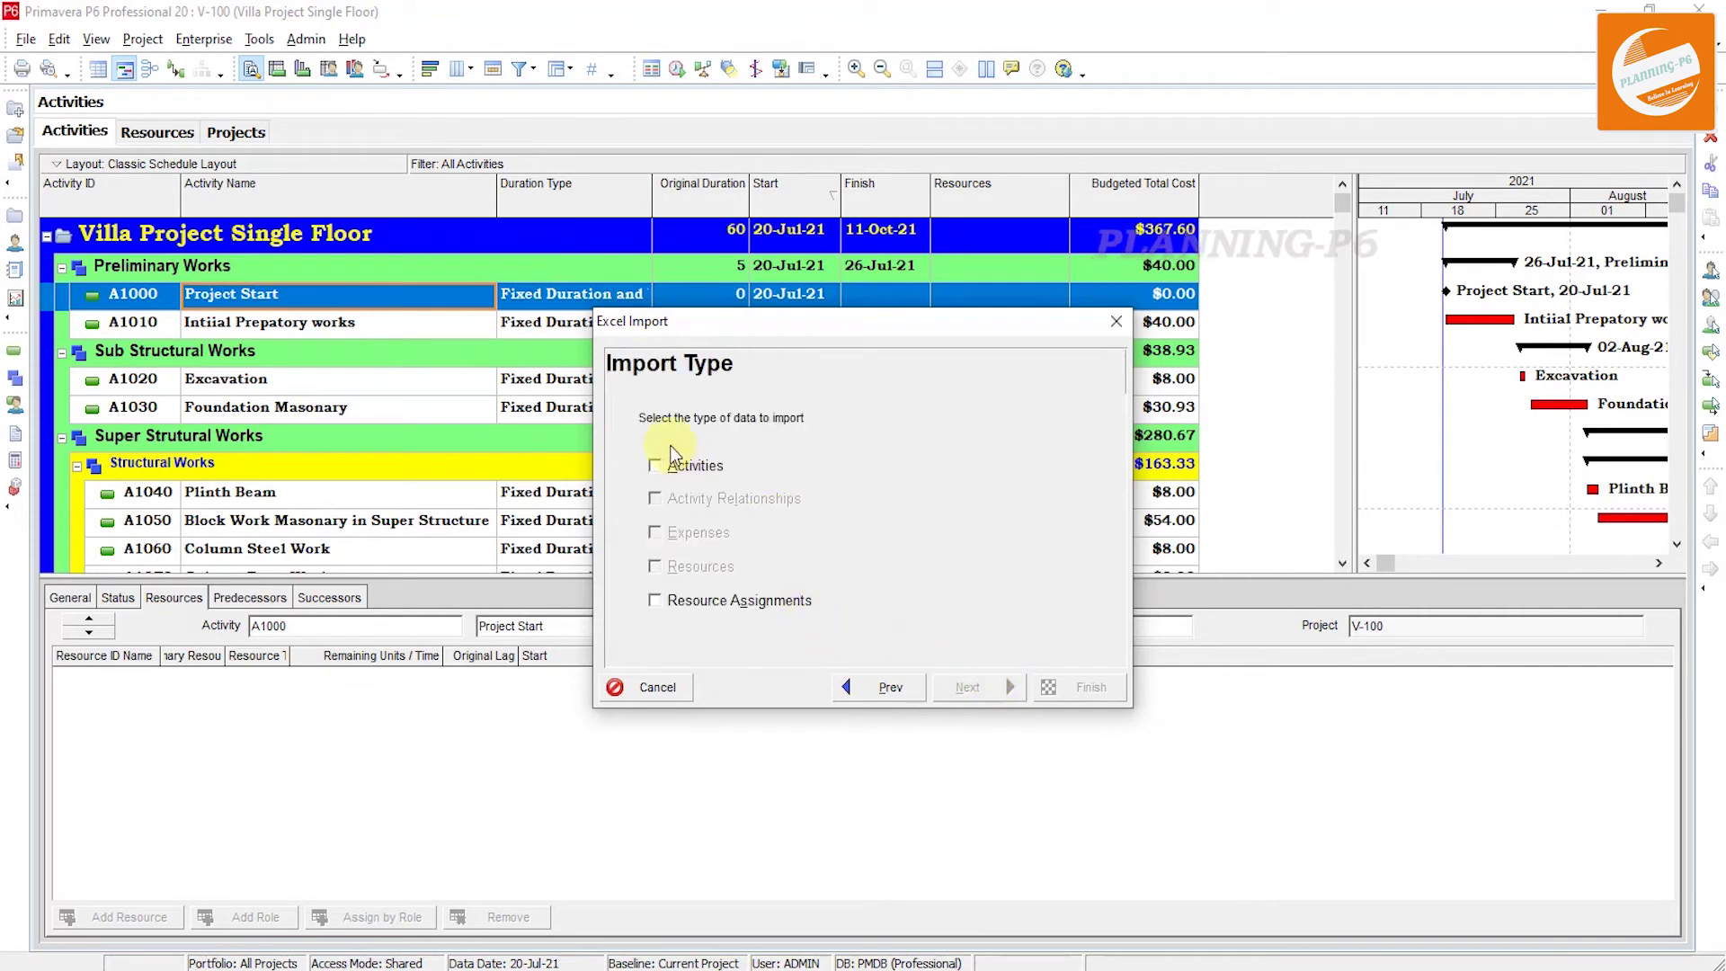
Include Resource Assignments and set V-100 as the destination project.
click(736, 605)
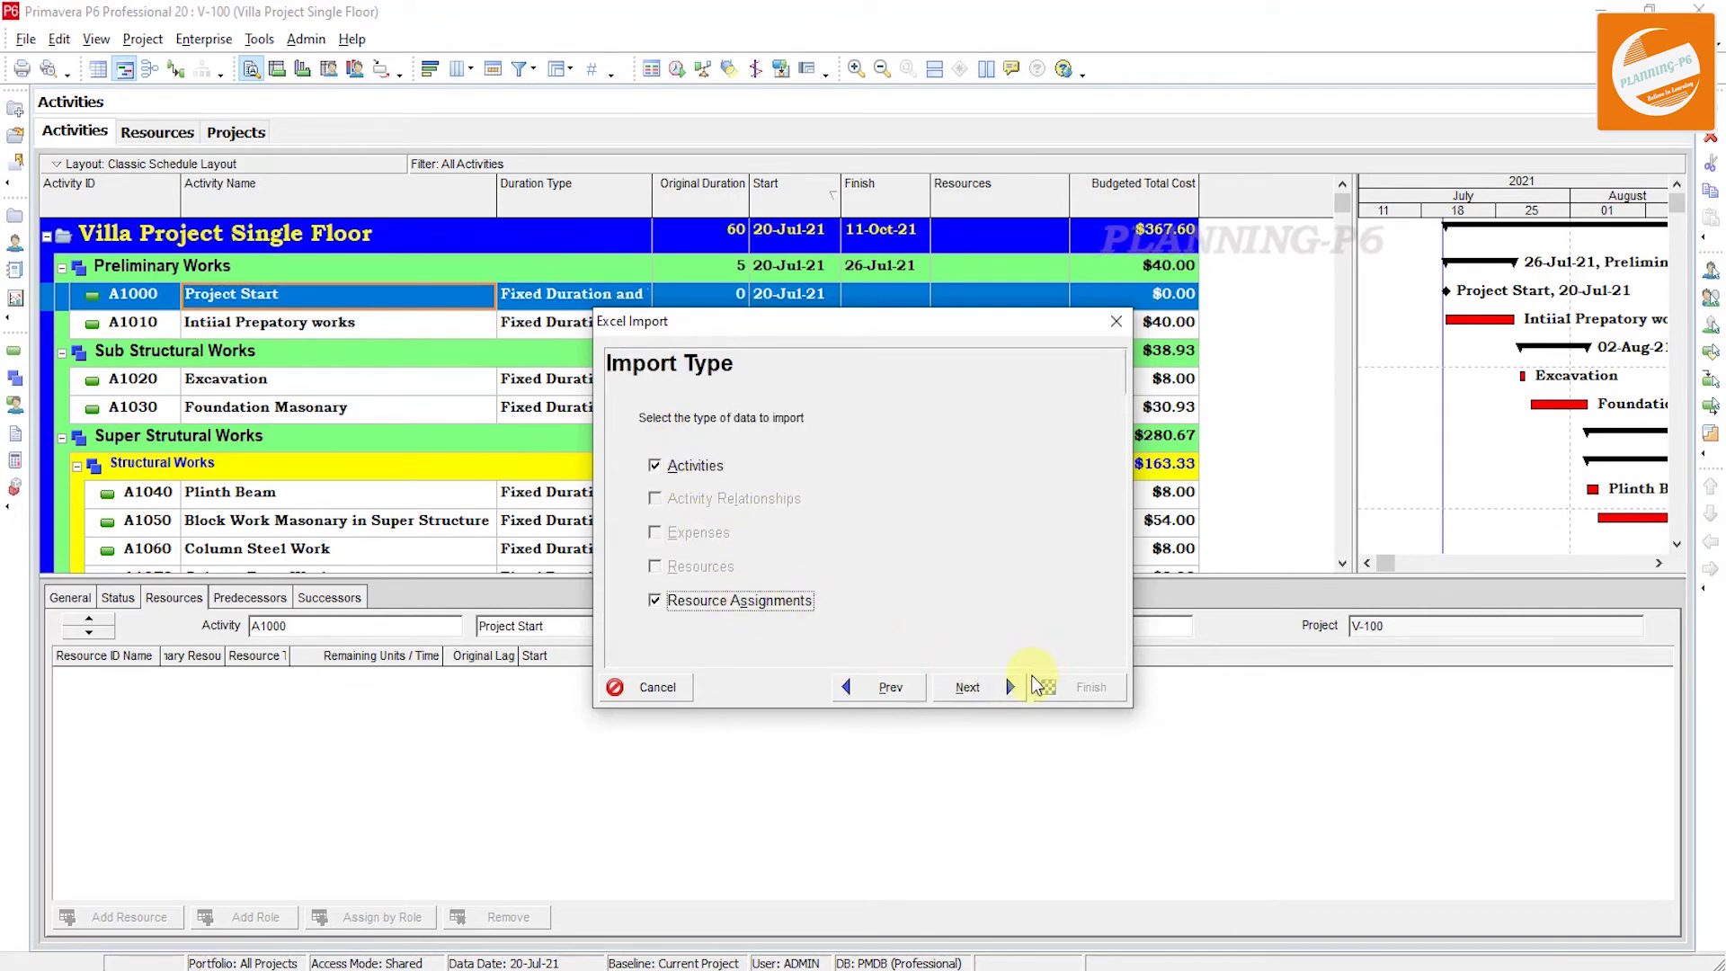
click(987, 692)
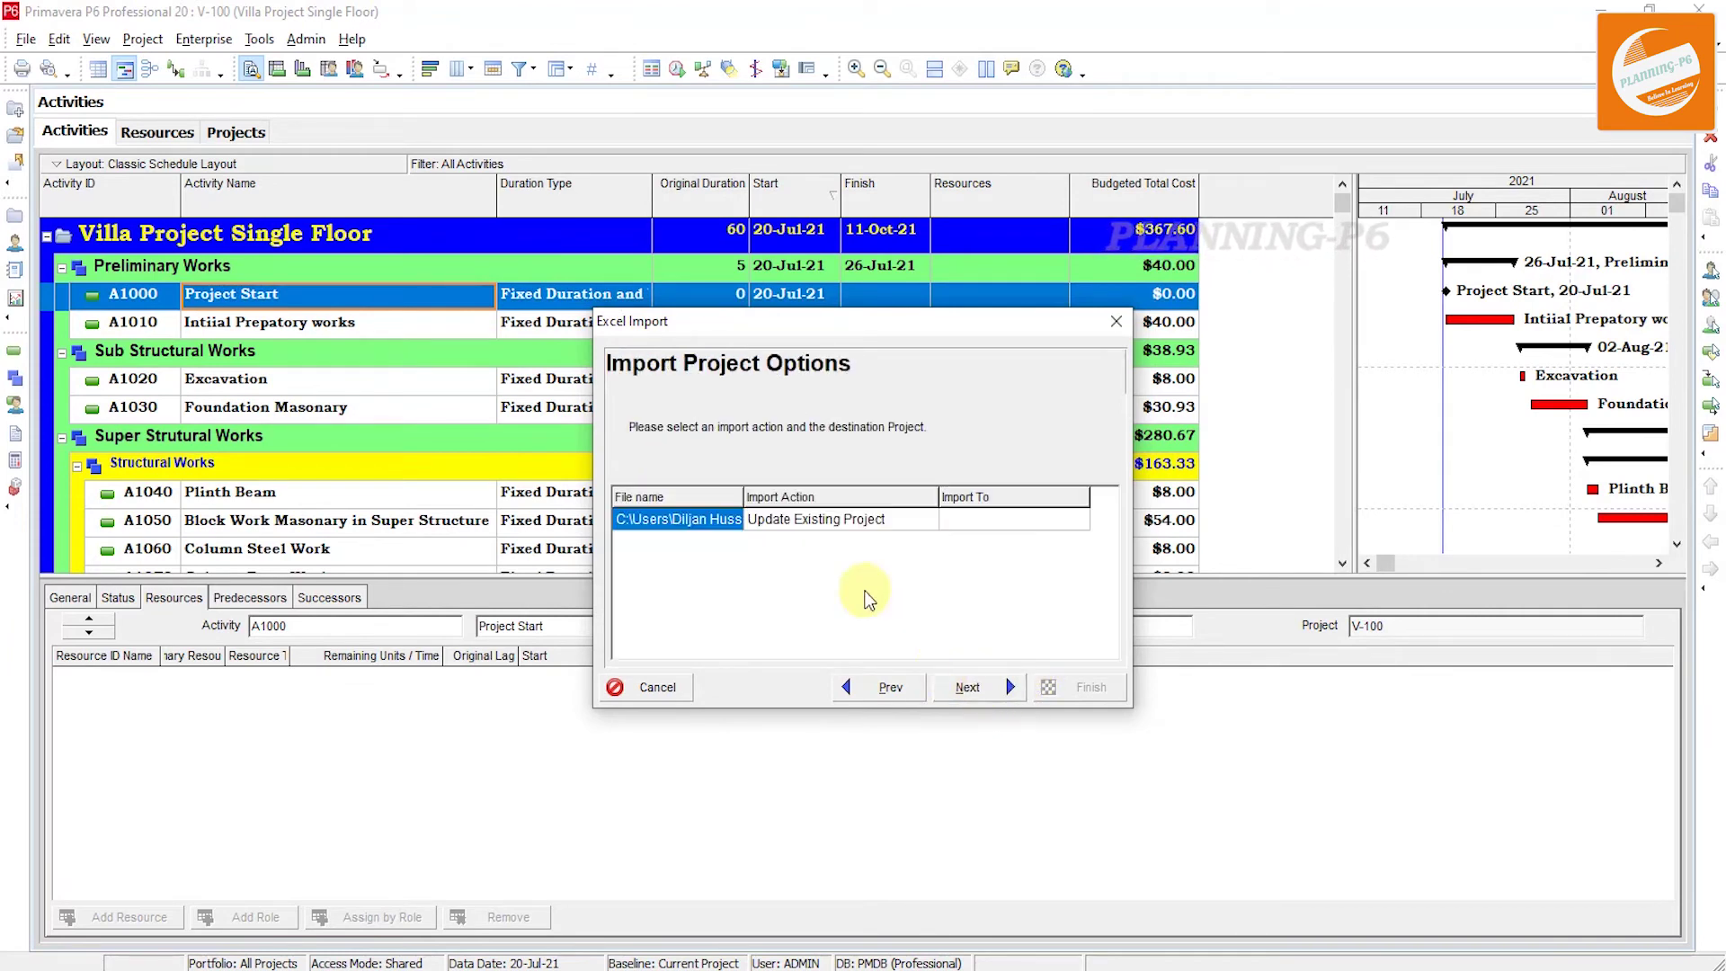
click(996, 521)
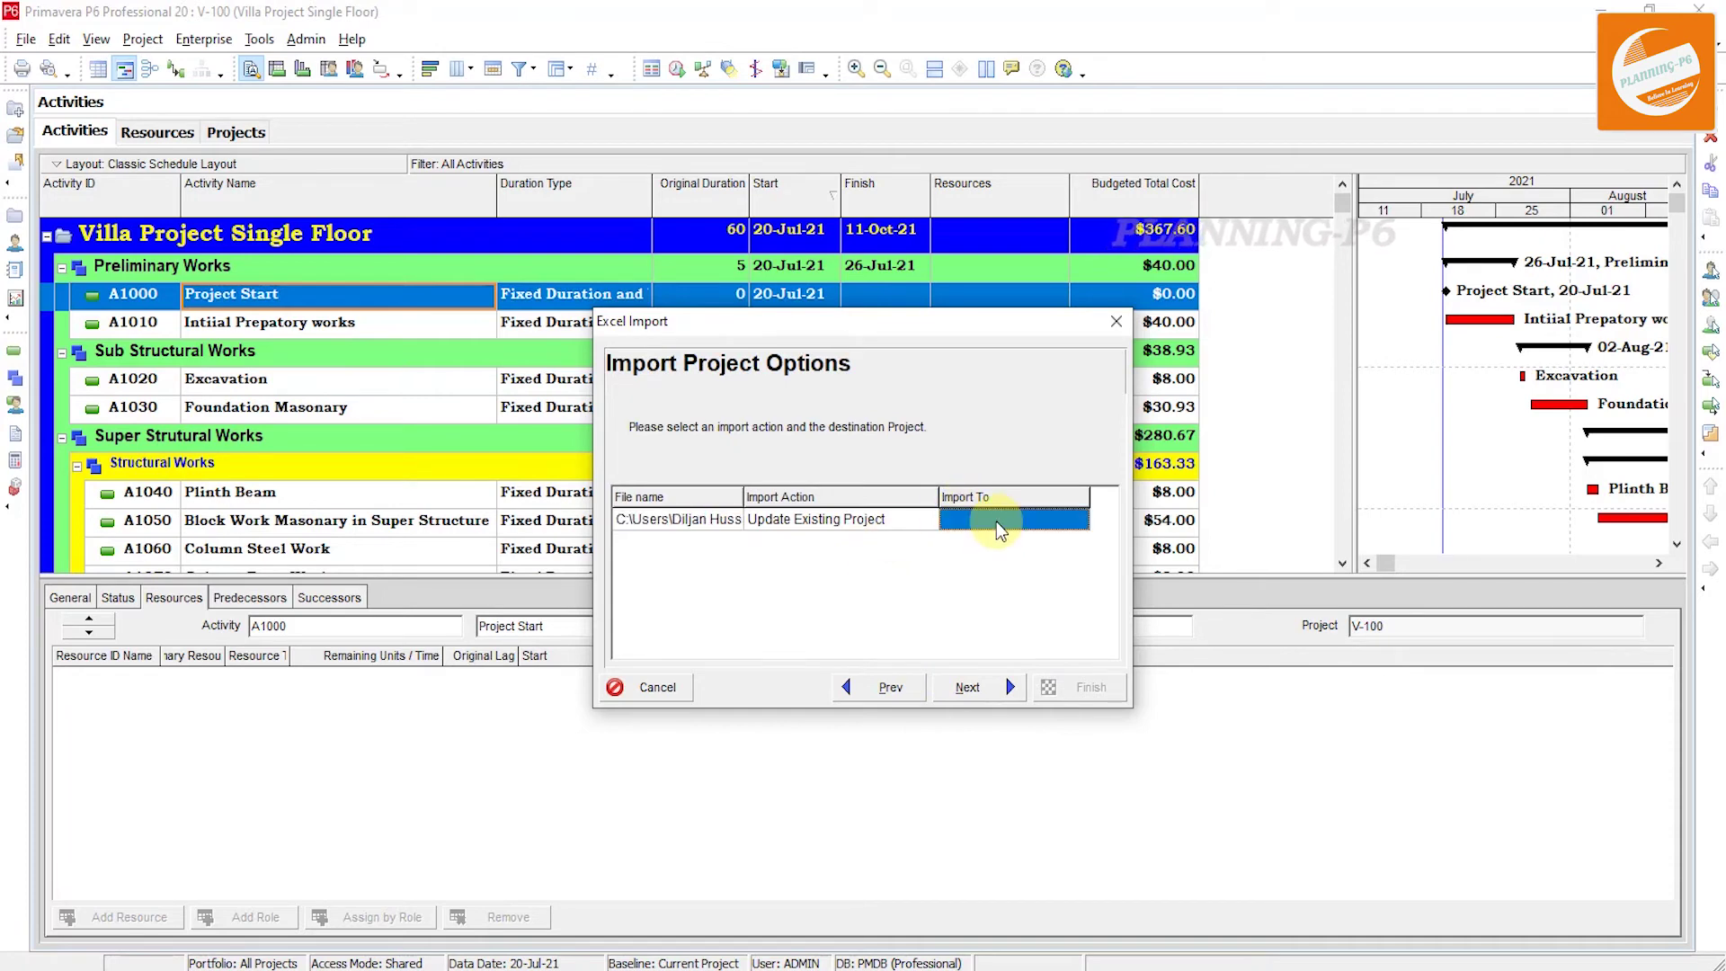
double_click(996, 521)
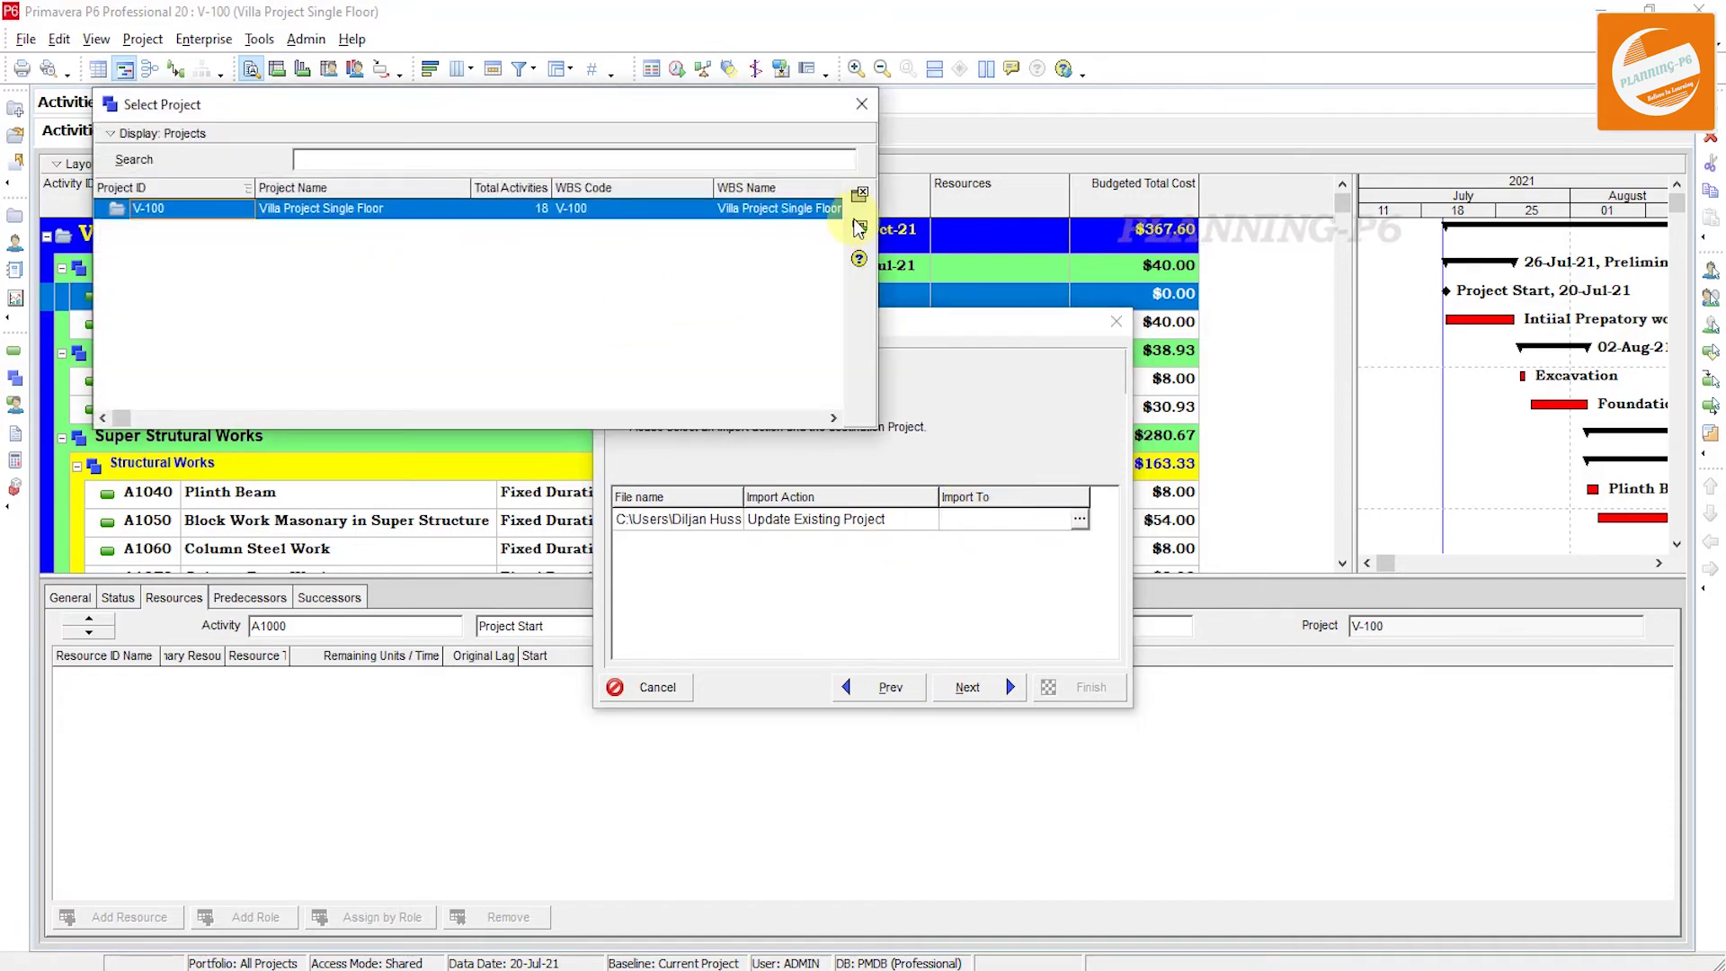
click(859, 229)
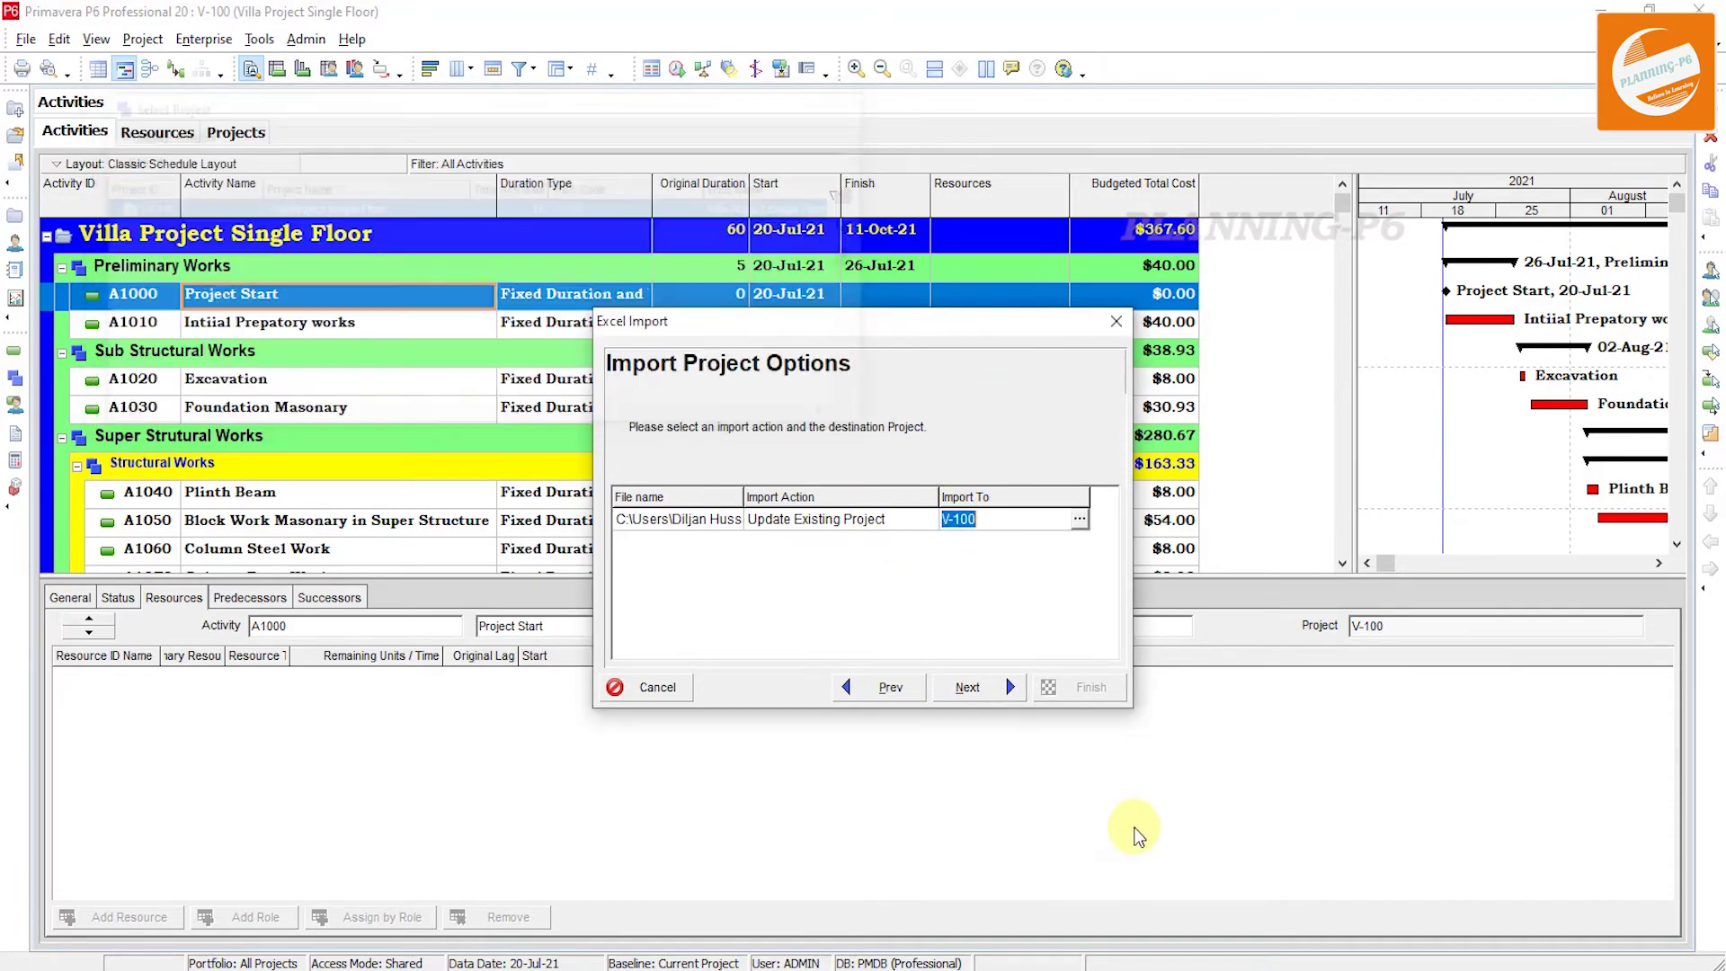
Finish the import, bringing the budgeted total to $33,120.00, and close the result message.
click(1004, 689)
click(1038, 692)
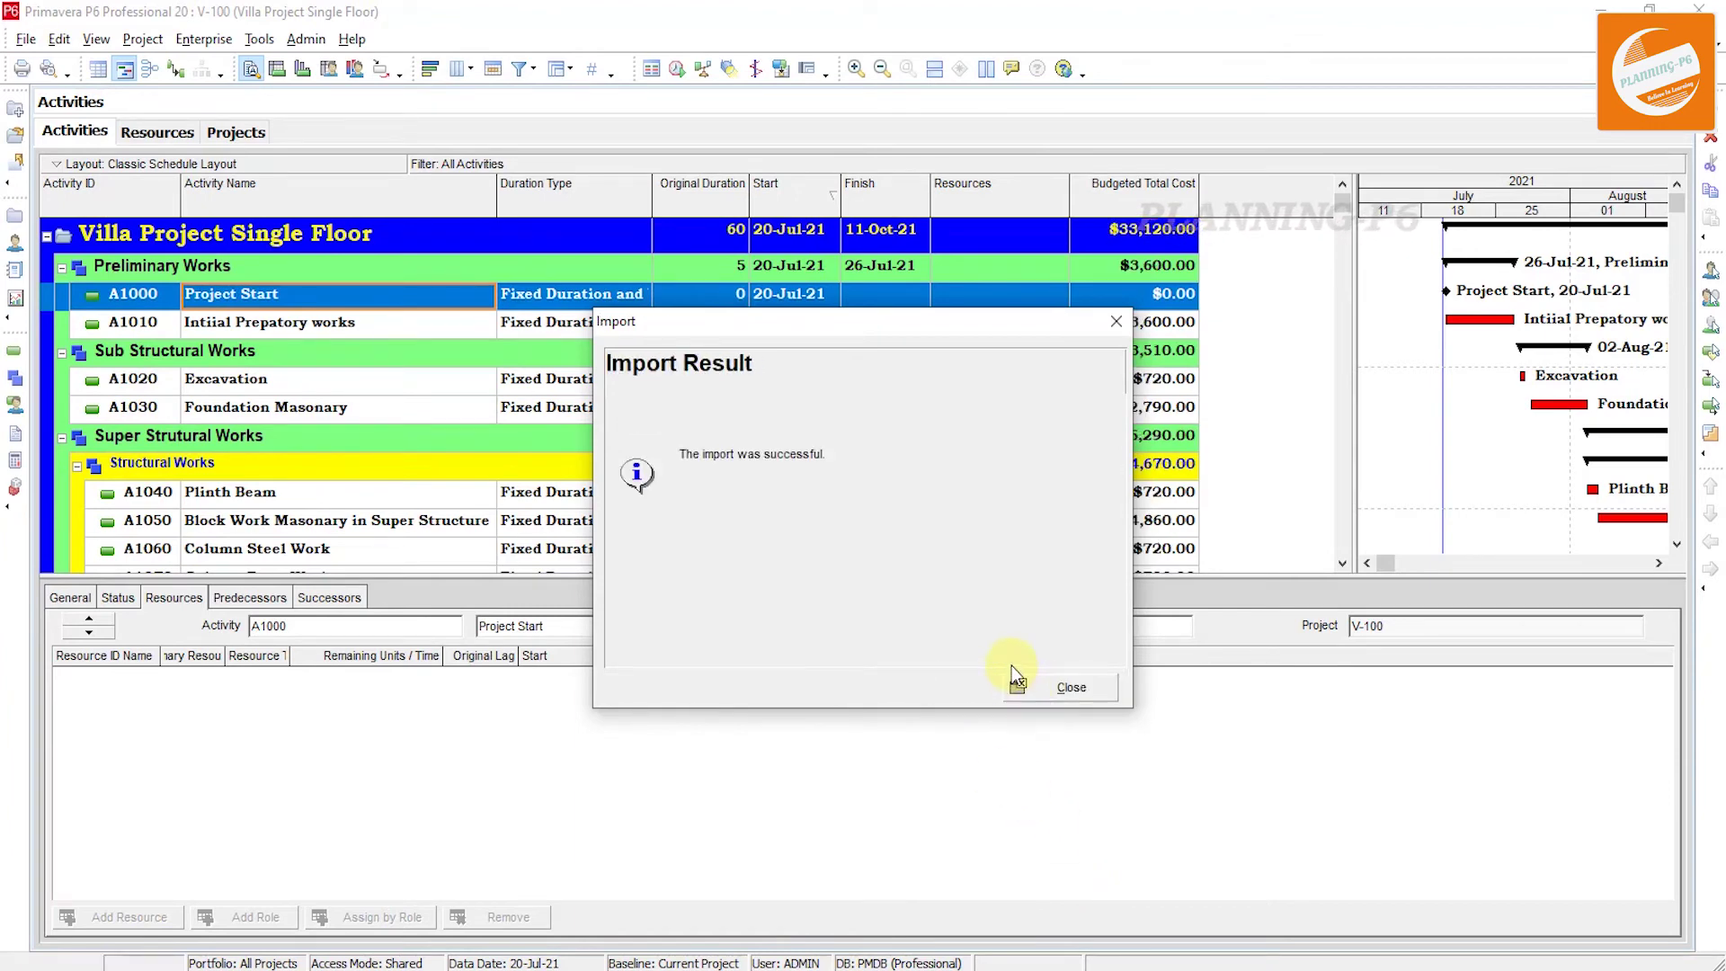
click(1059, 686)
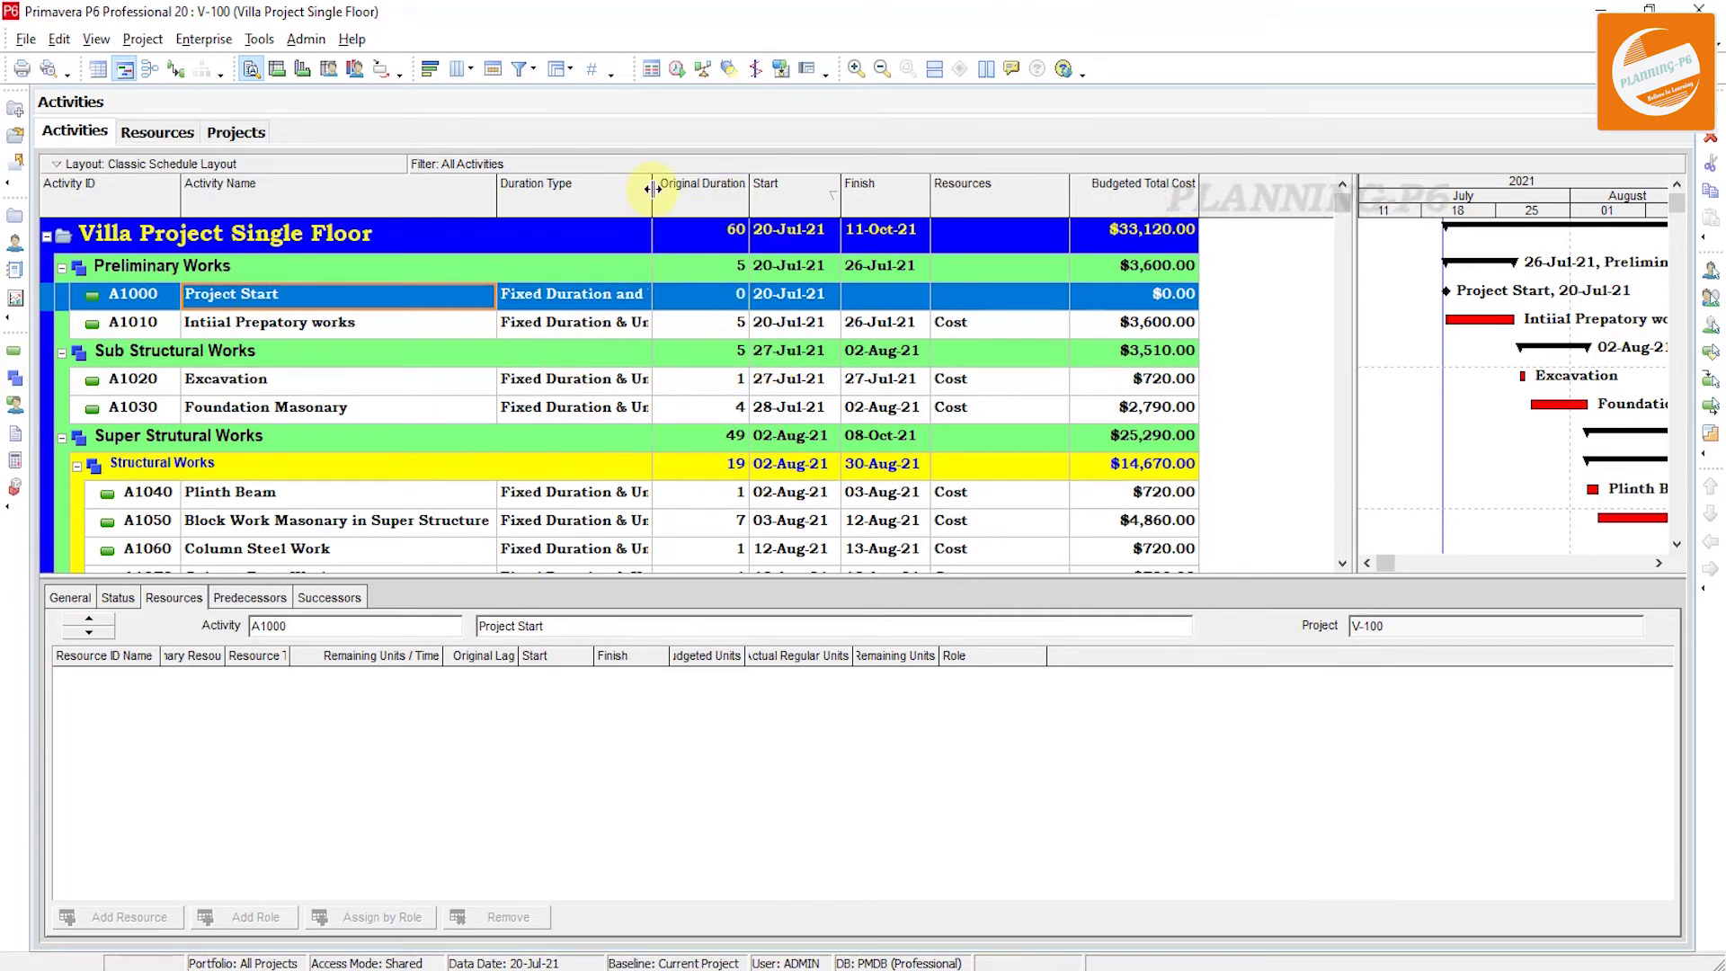
Widen the Duration Type column, then switch to the V-100 workbook in Excel.
drag(751, 218, 757, 220)
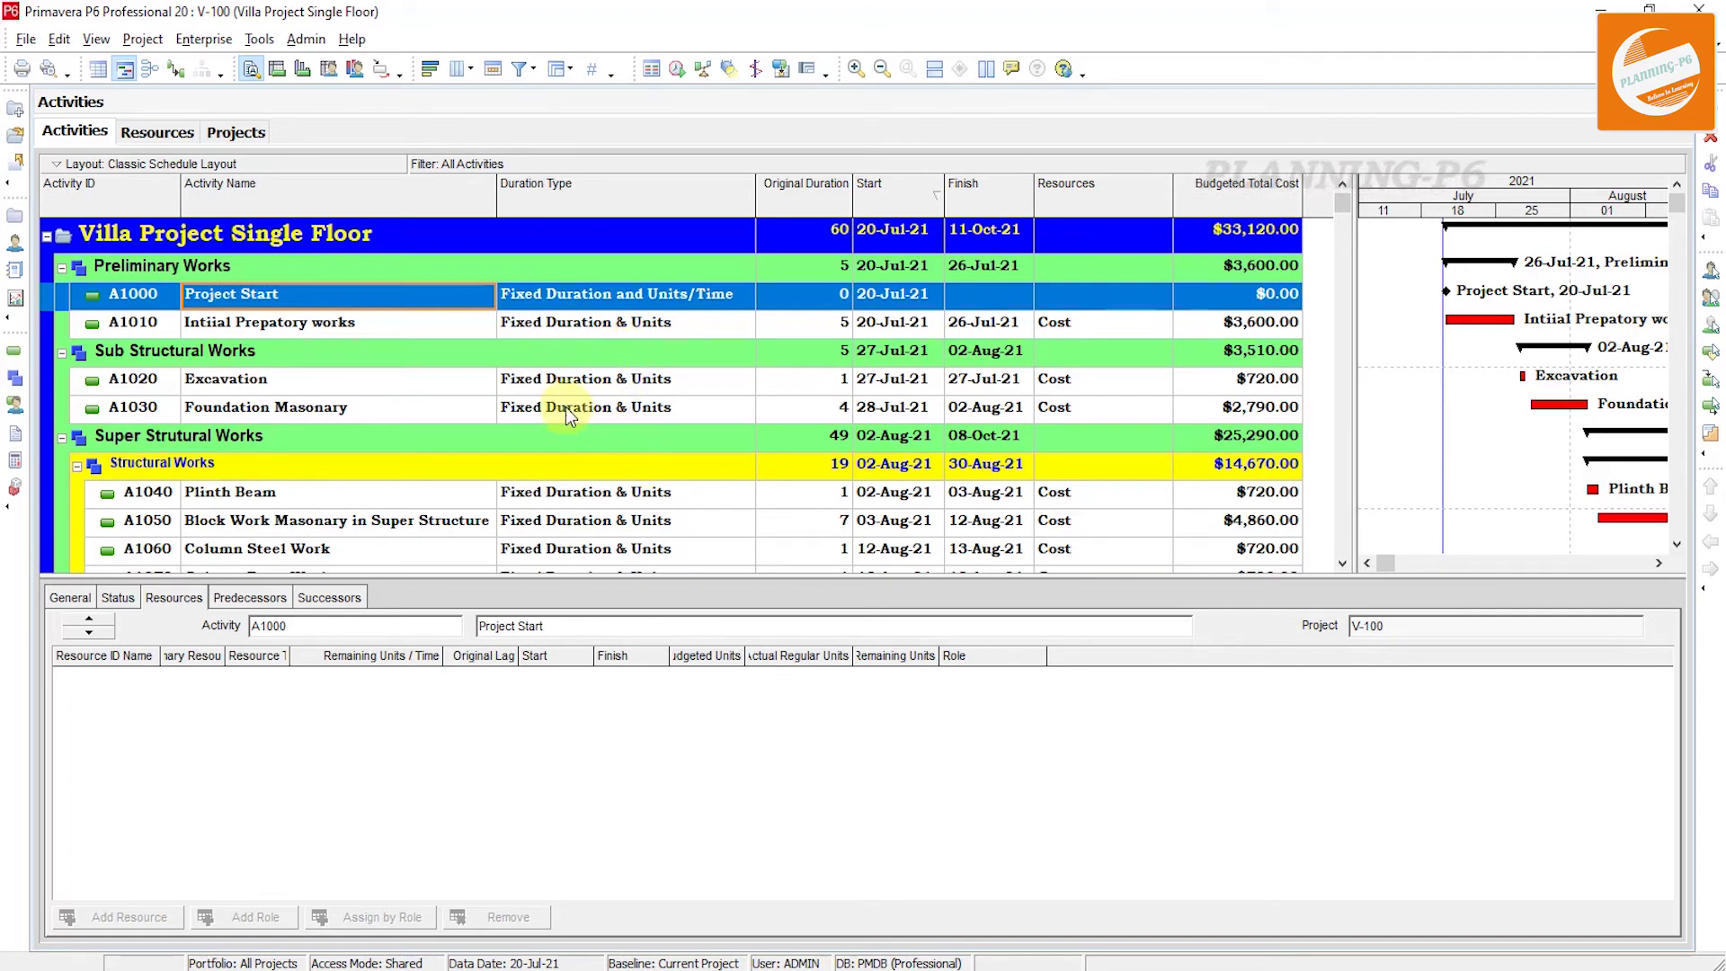
click(1600, 10)
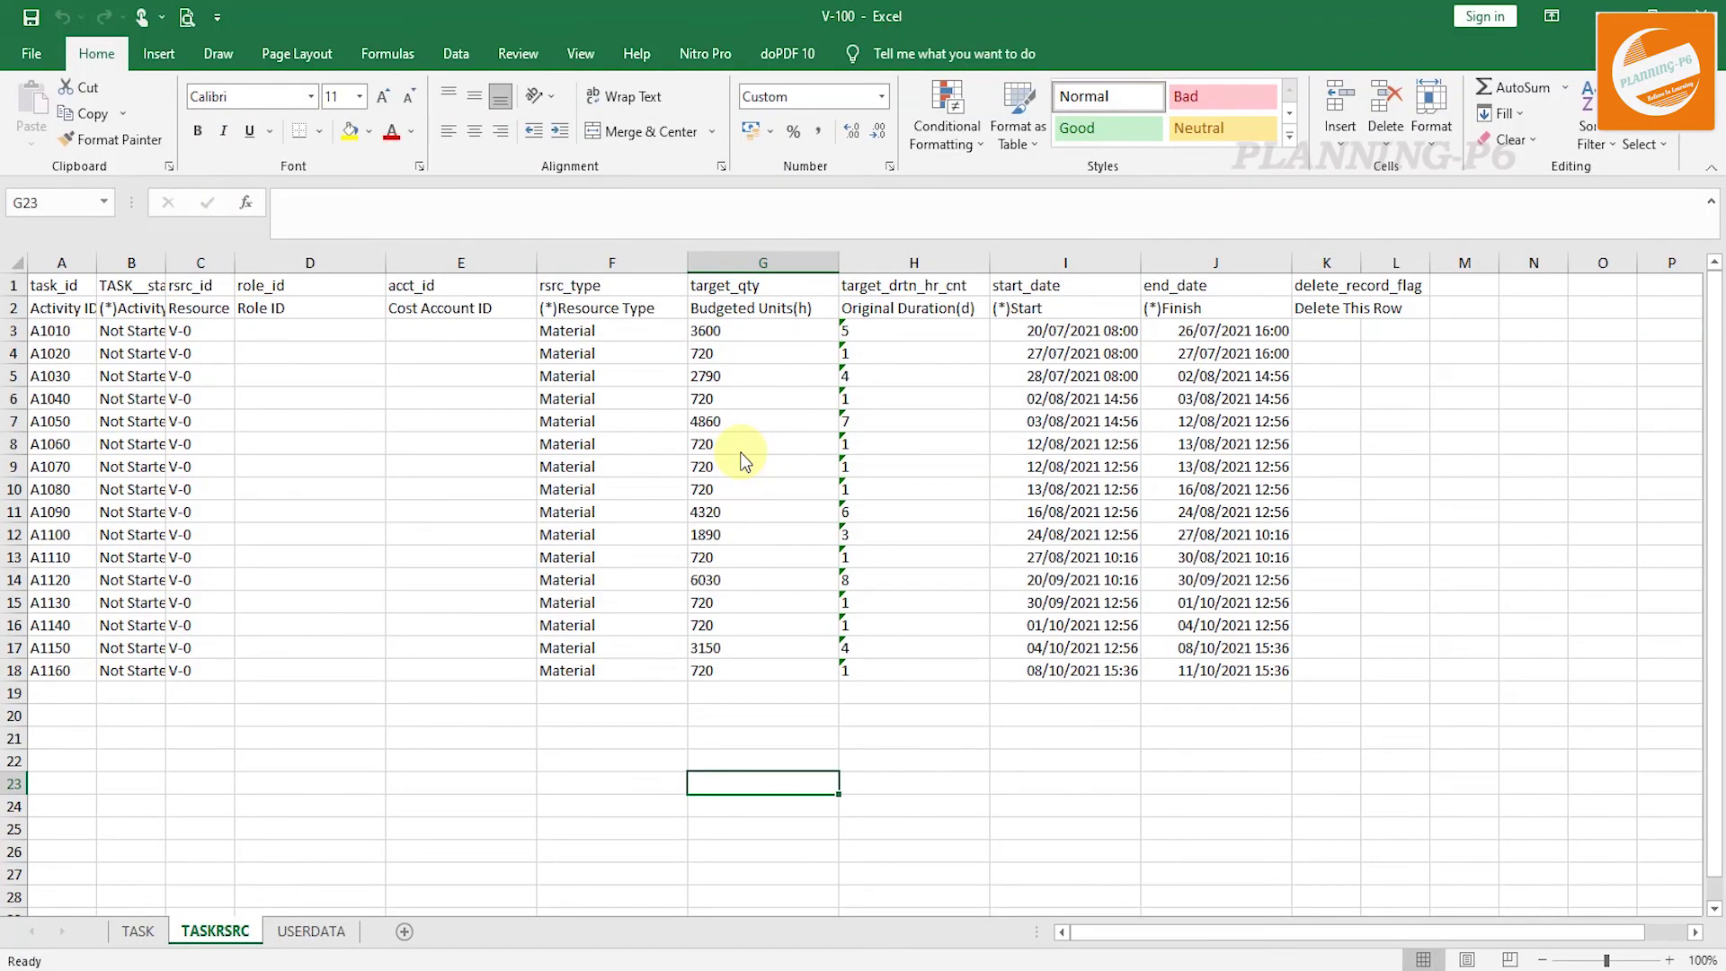
Compare the TASK and TASKRSRC sheets, check column H and cell I15, then return to P6.
click(137, 930)
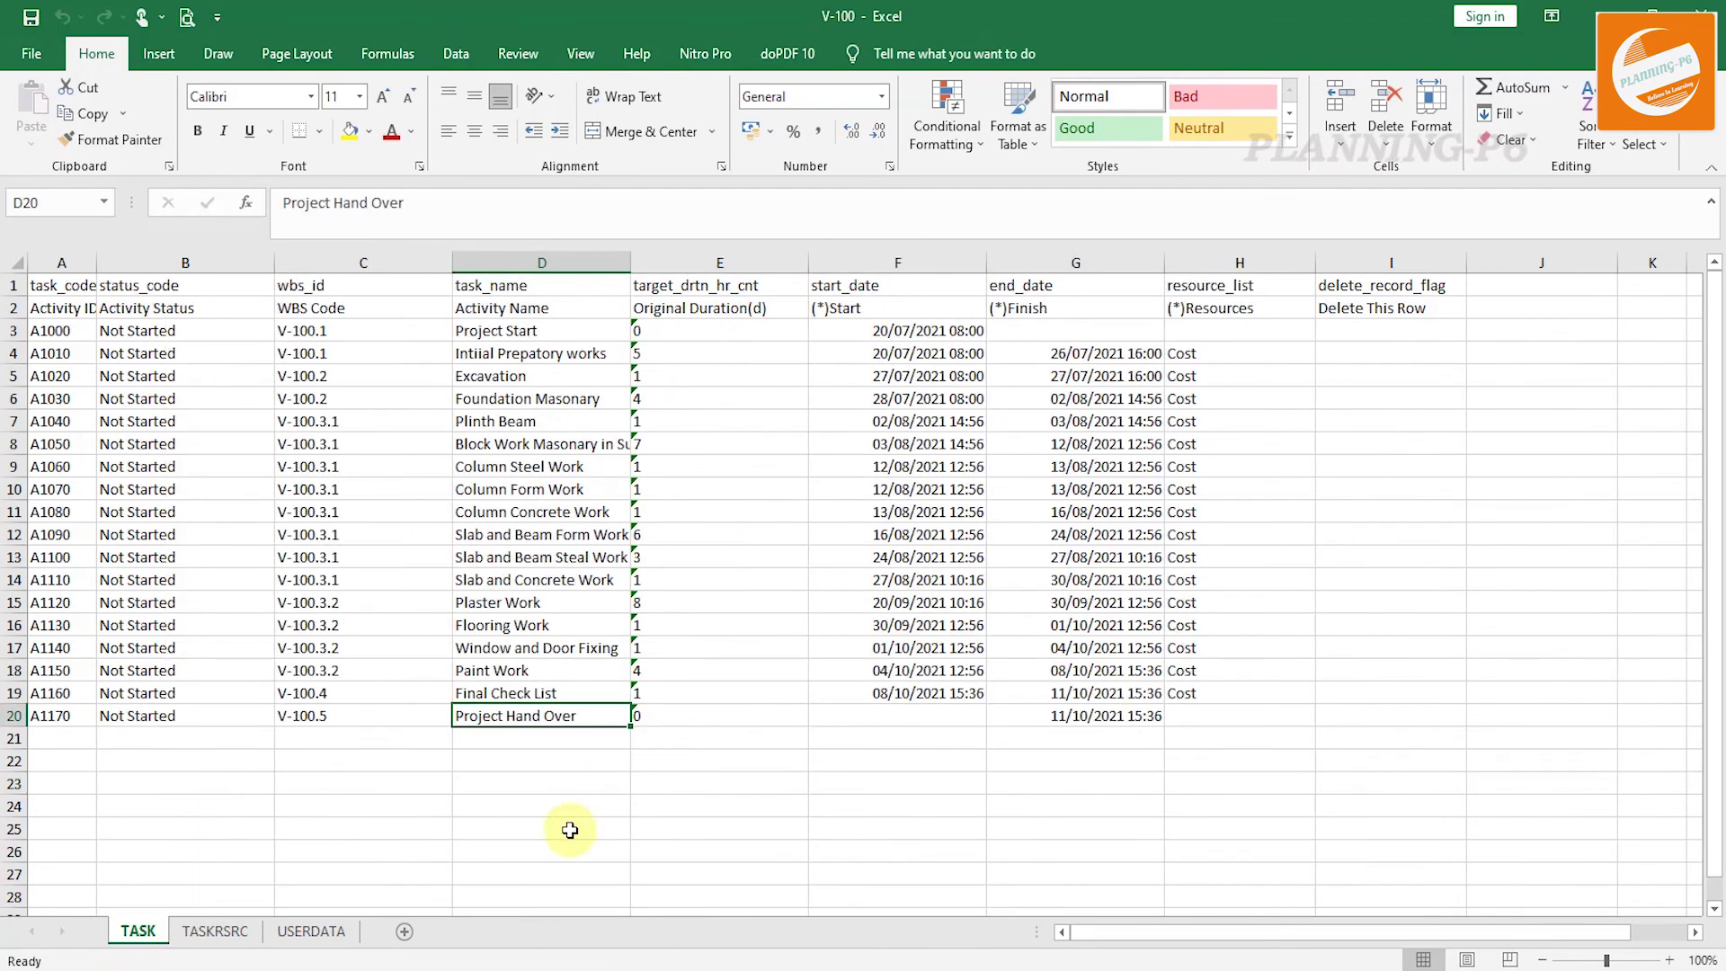
click(223, 934)
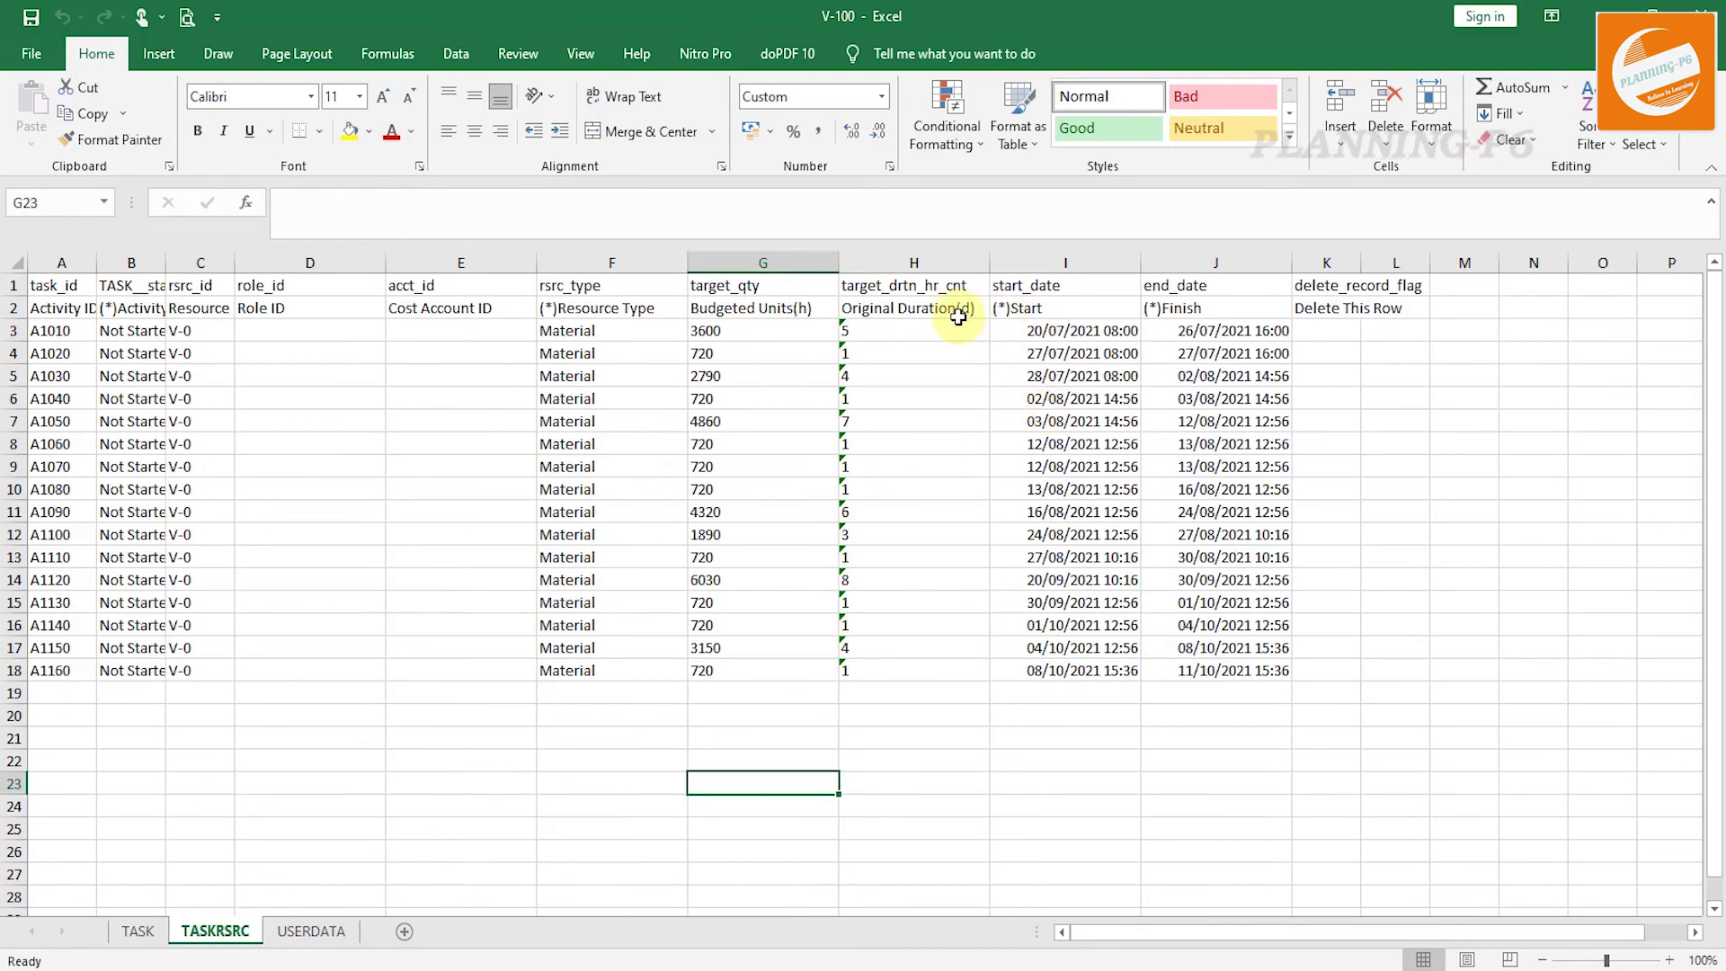
click(138, 931)
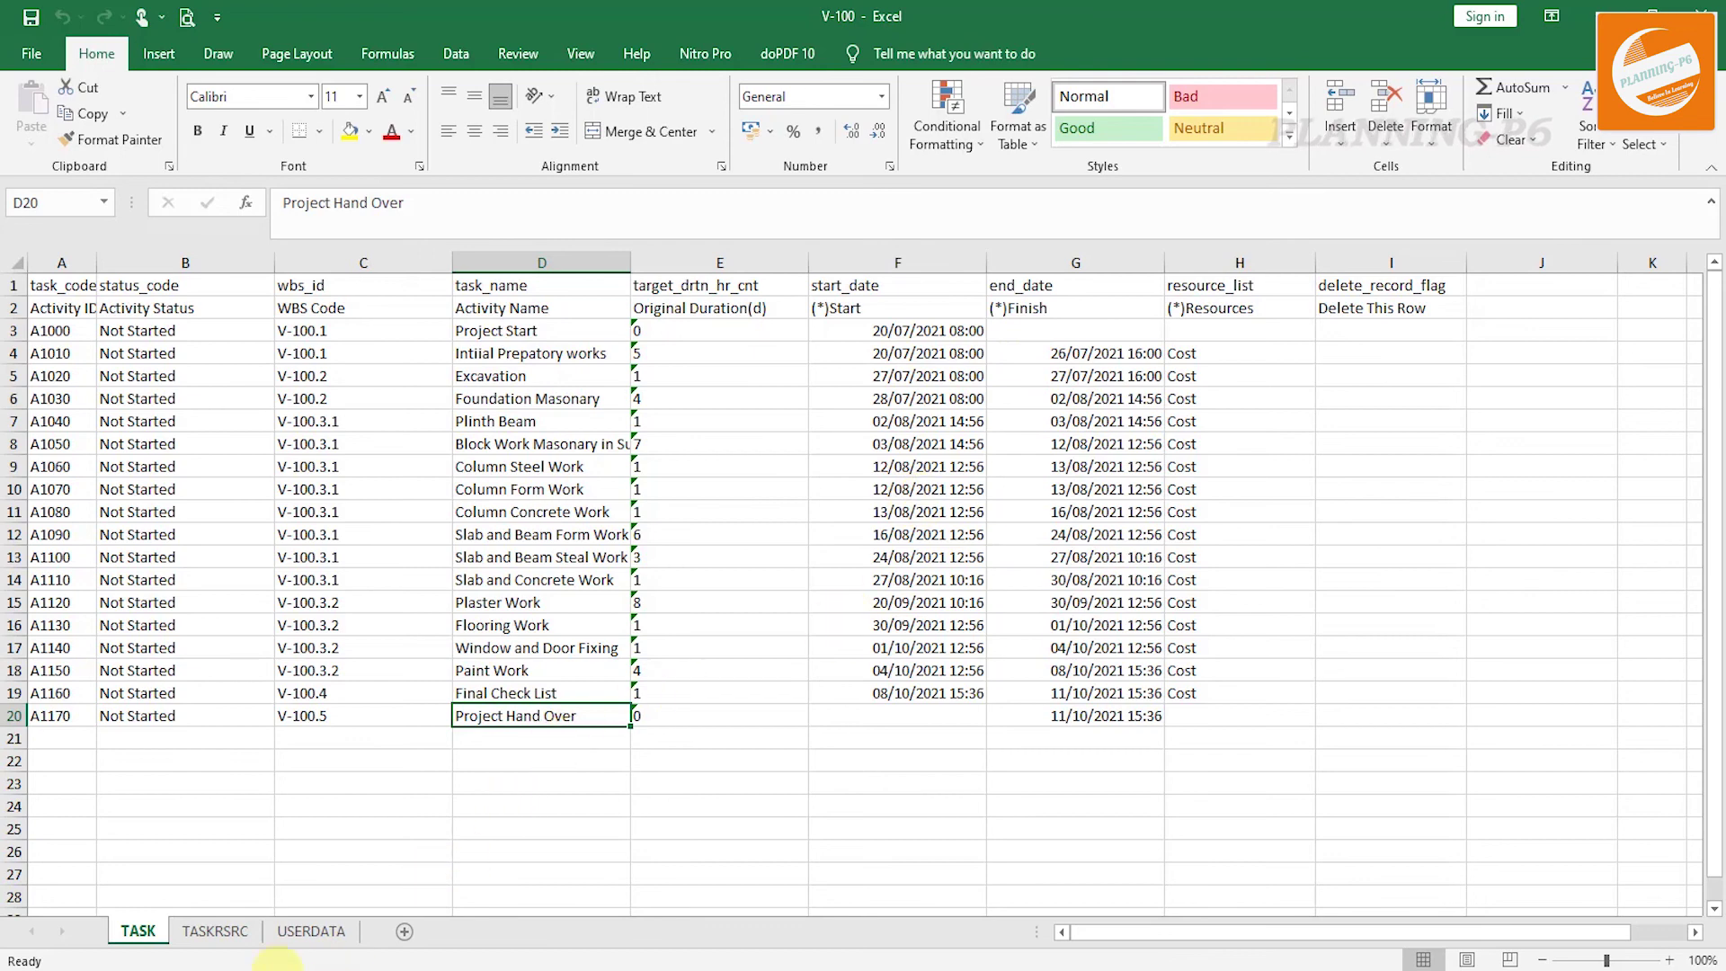
click(221, 934)
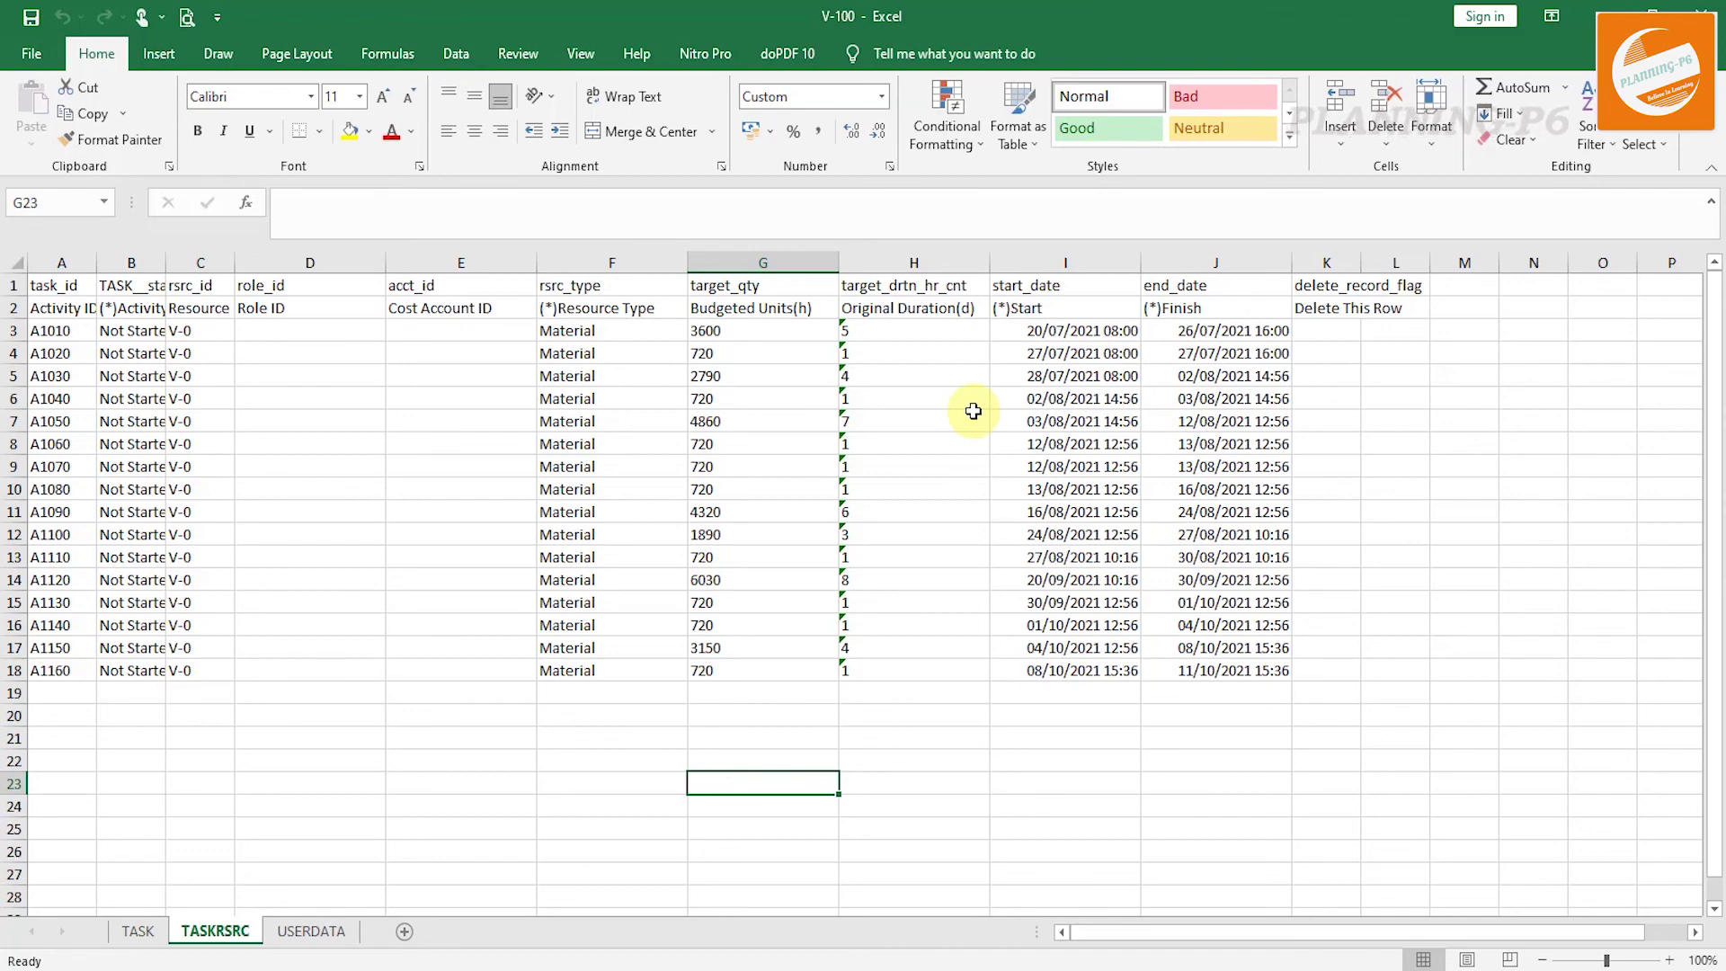
click(913, 261)
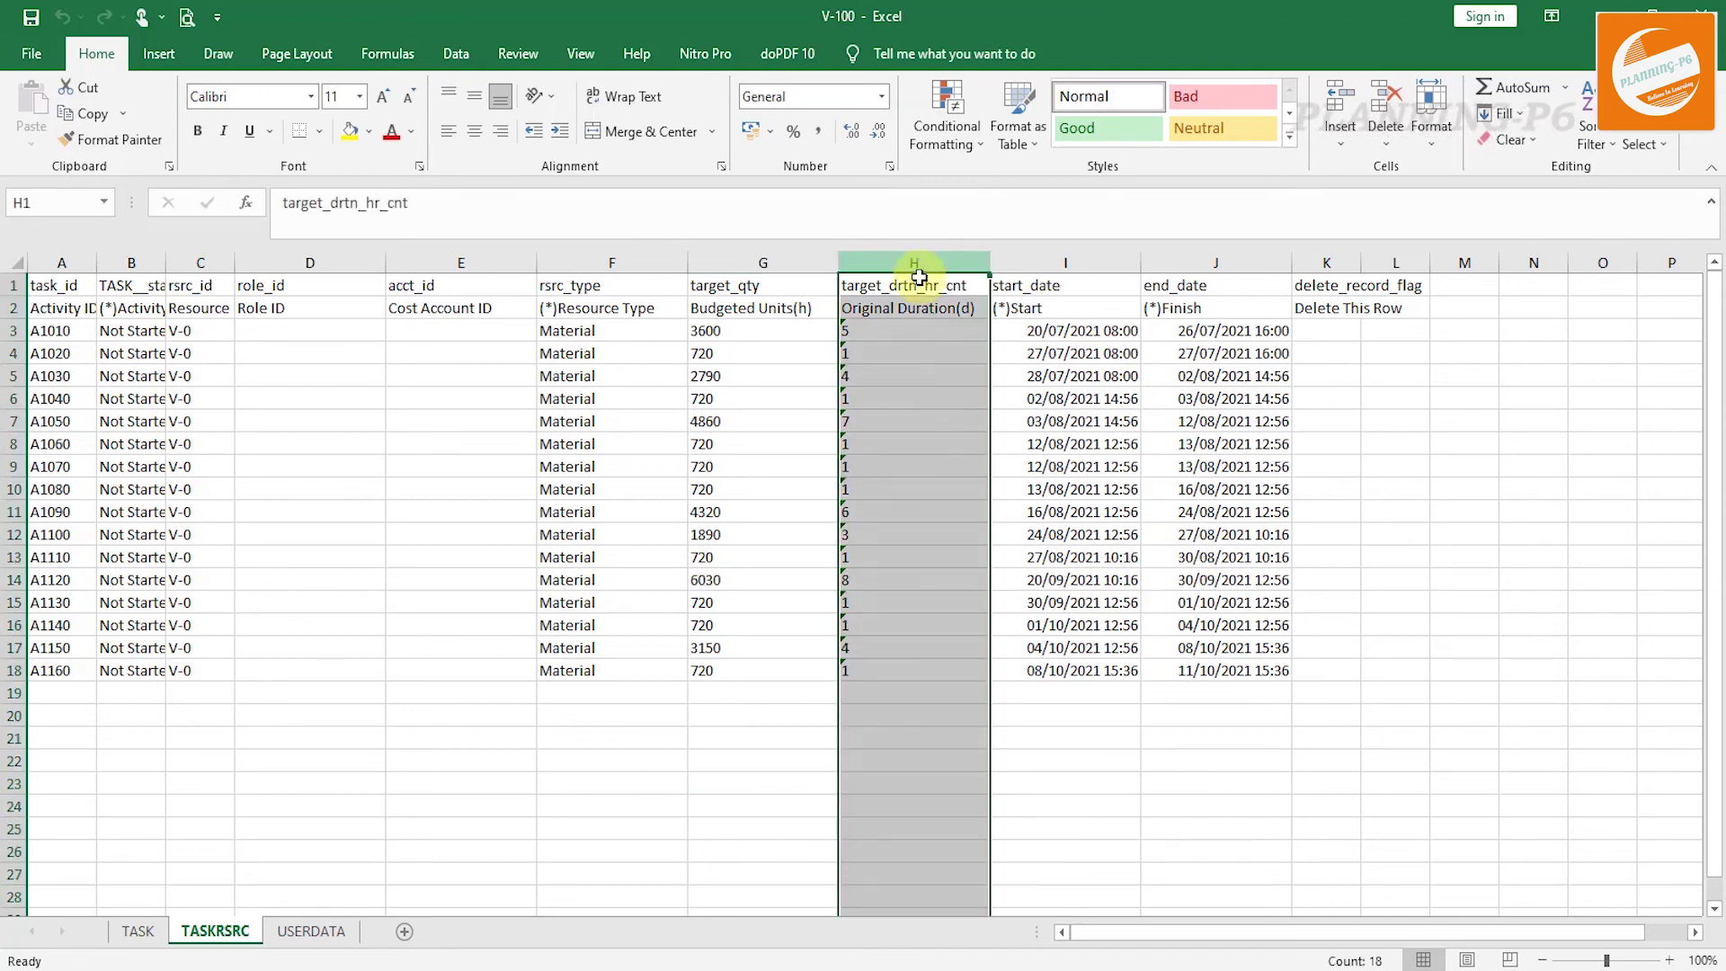
click(1101, 607)
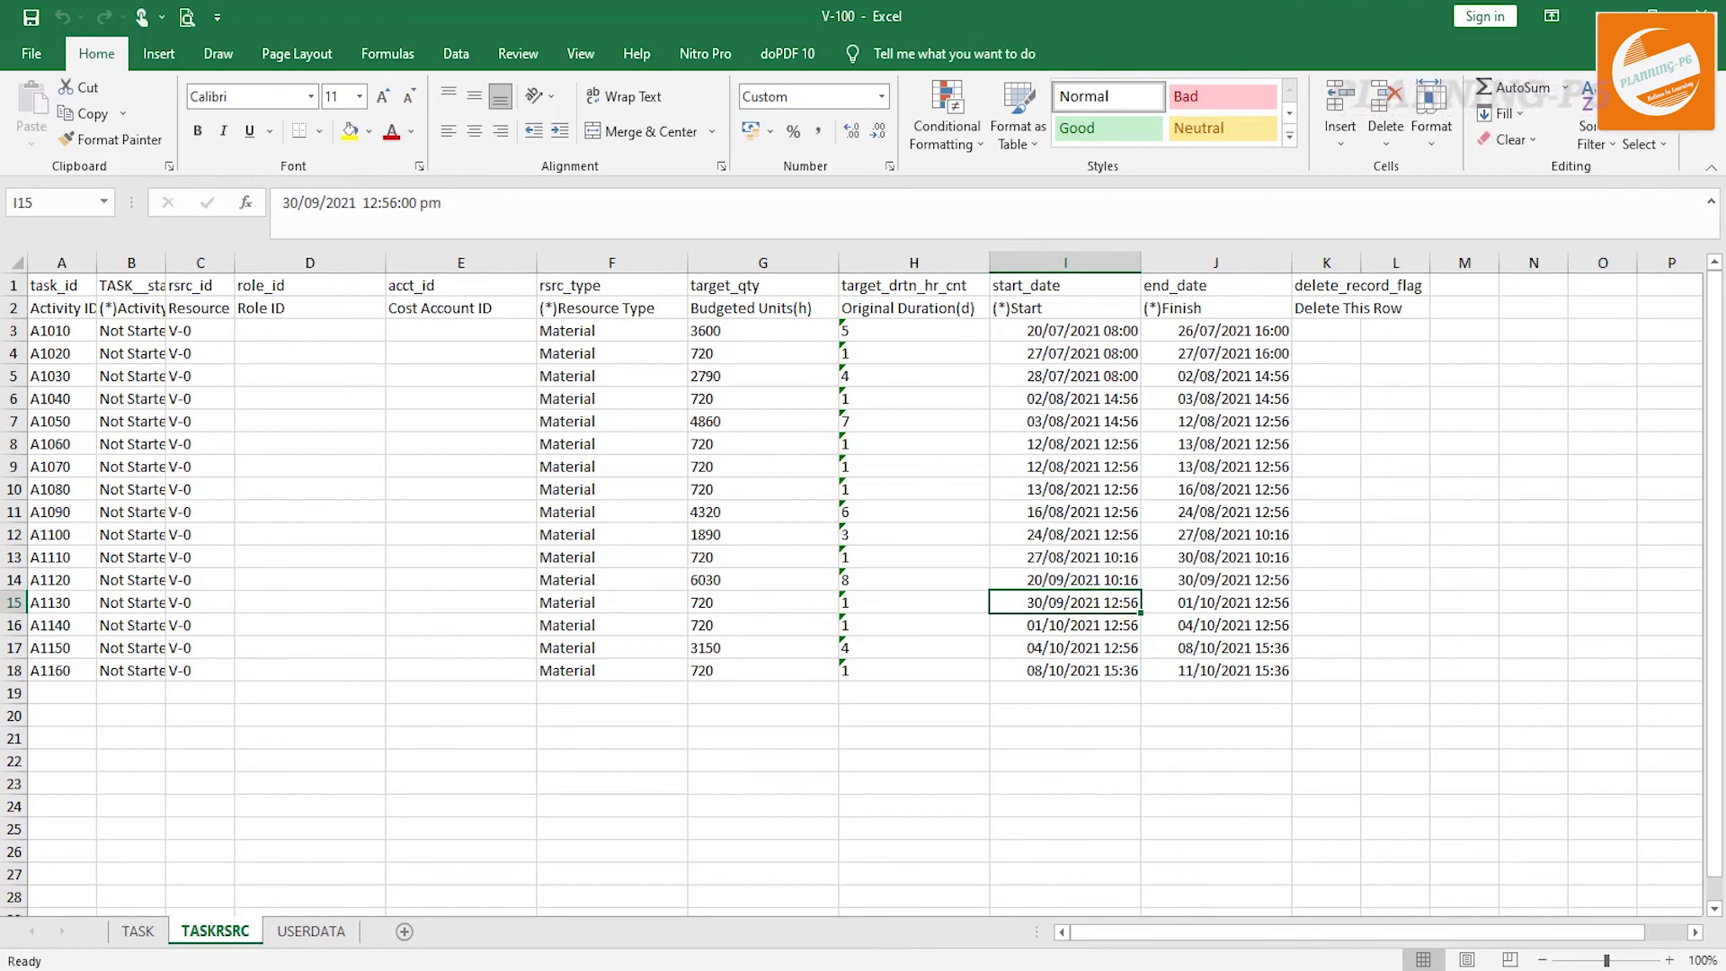
click(571, 960)
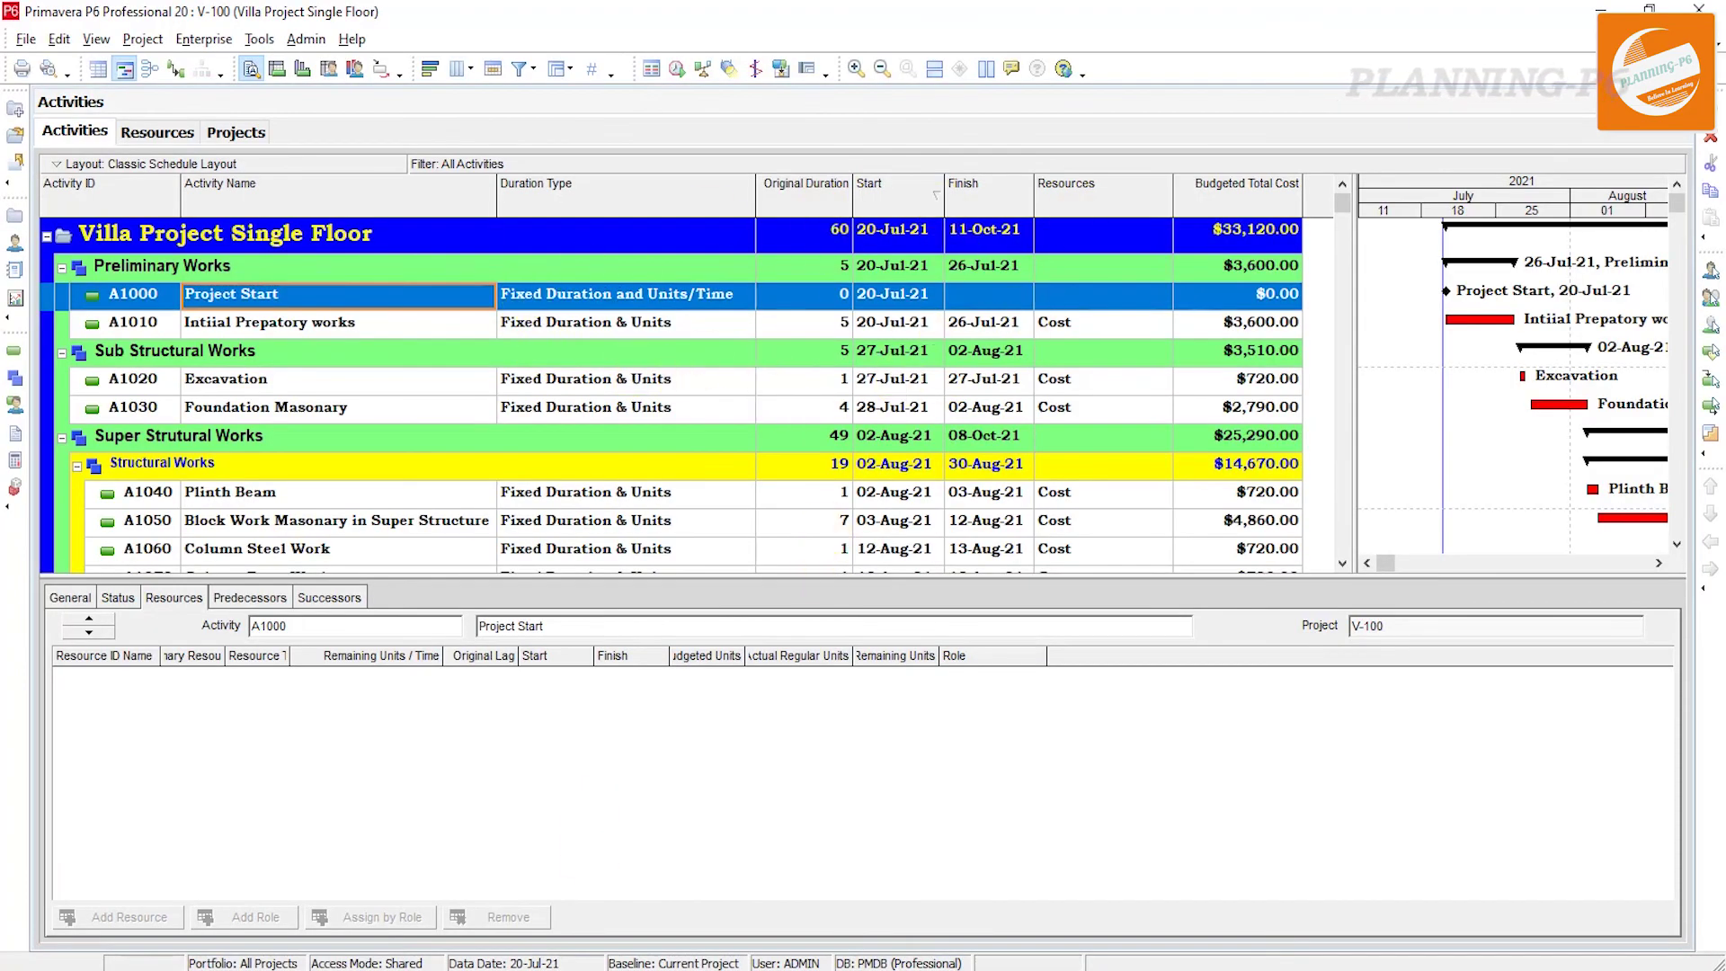
click(648, 960)
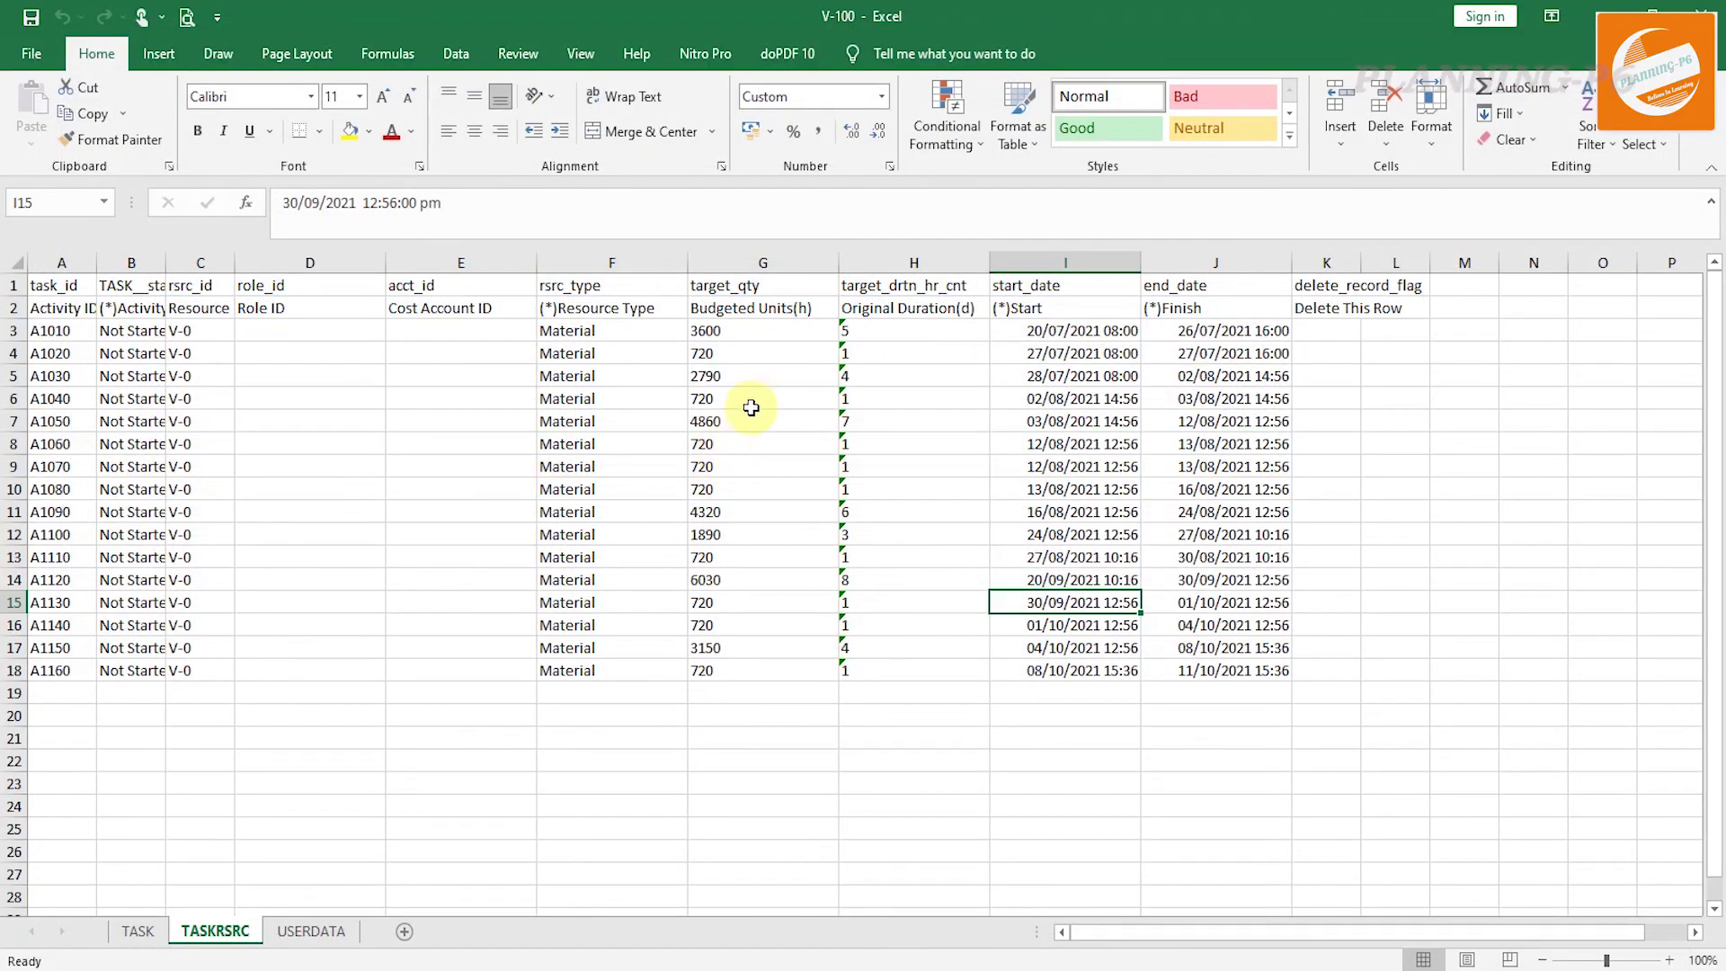
drag(756, 330, 719, 668)
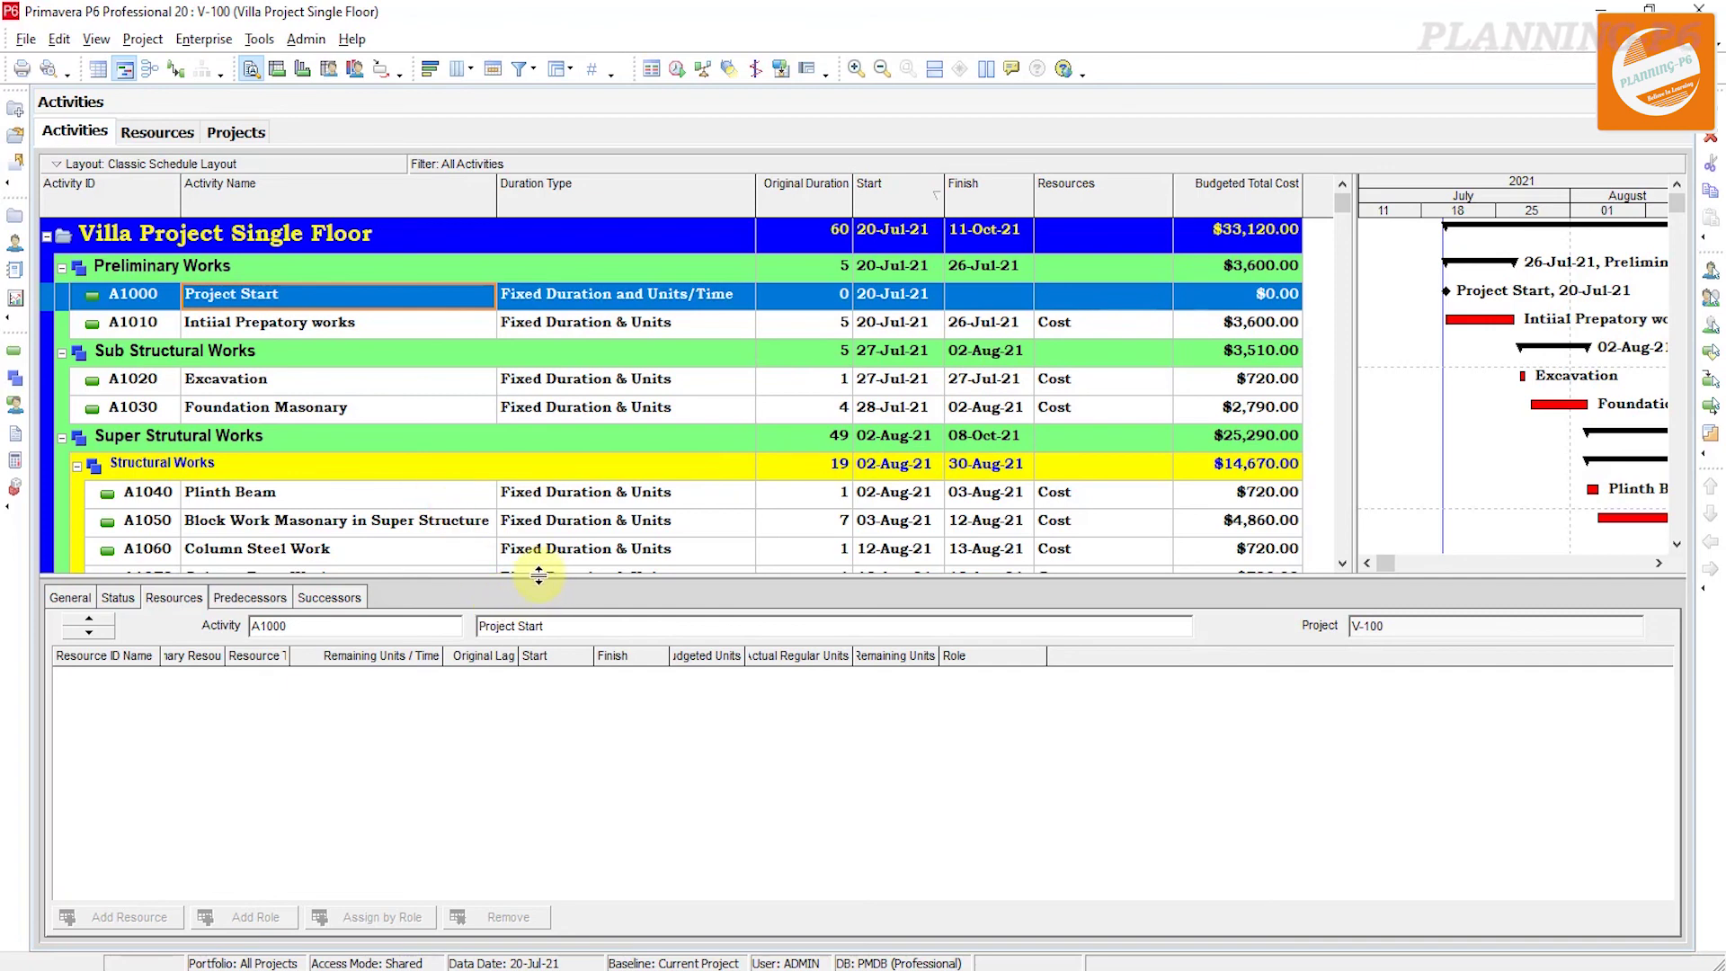
Drag the splitter down to list activities through A1120 Plaster Work.
drag(539, 616, 512, 746)
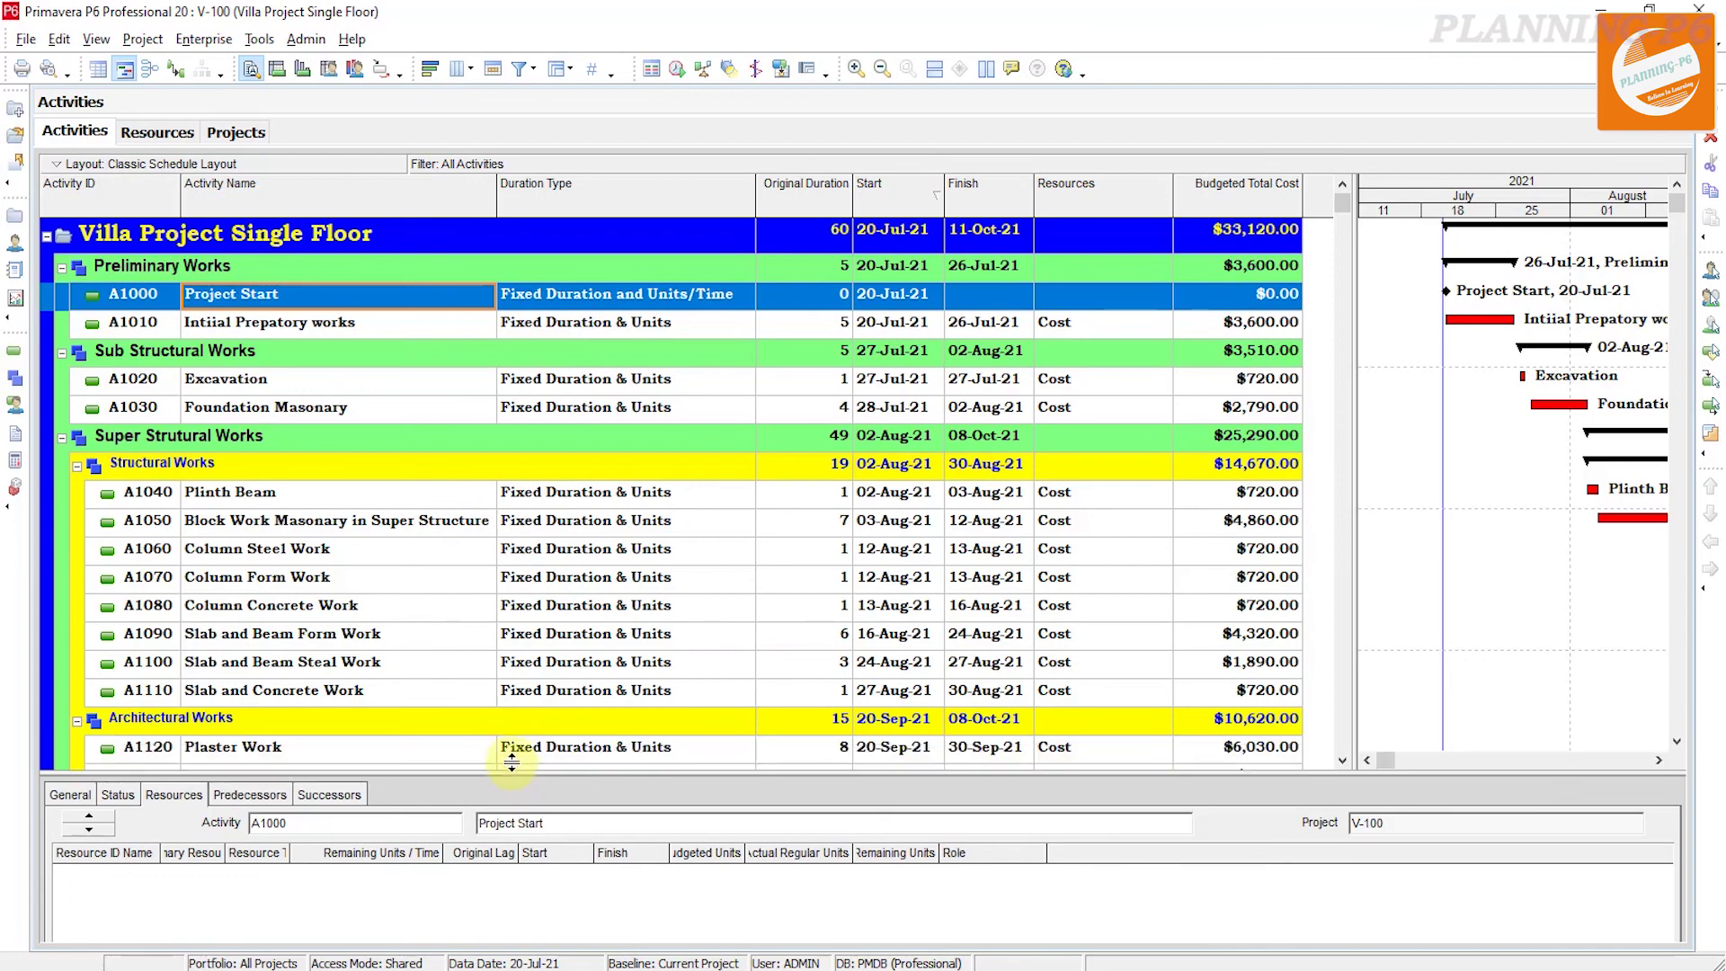
drag(513, 745, 511, 769)
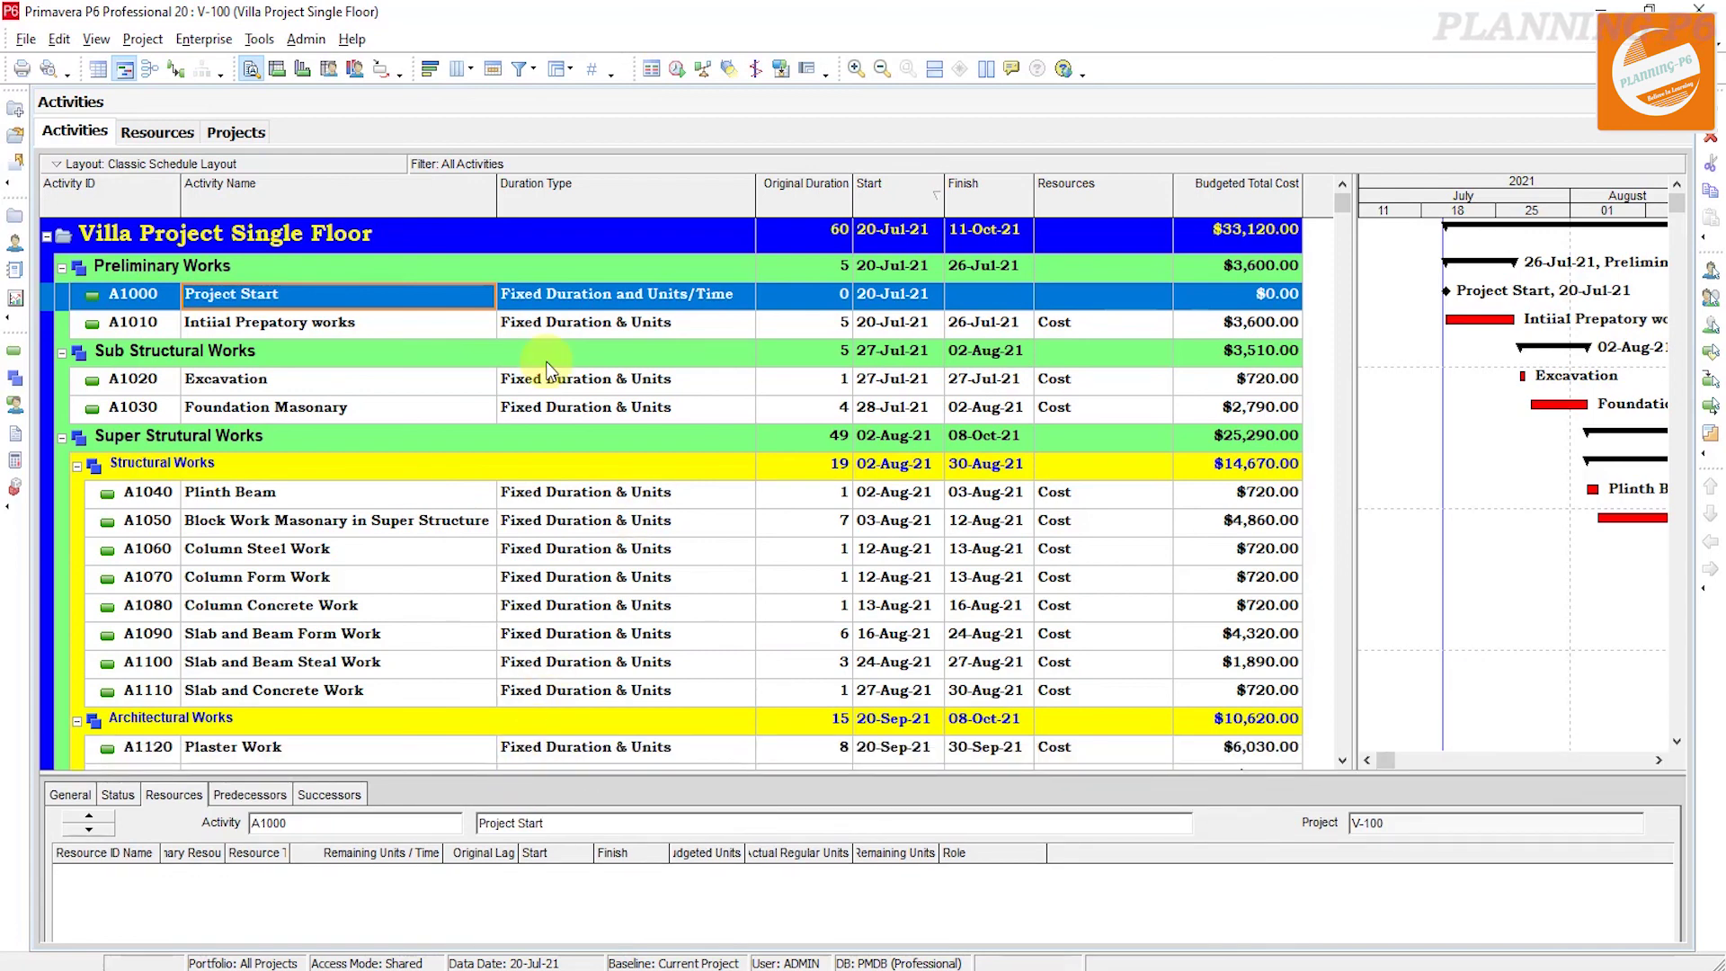